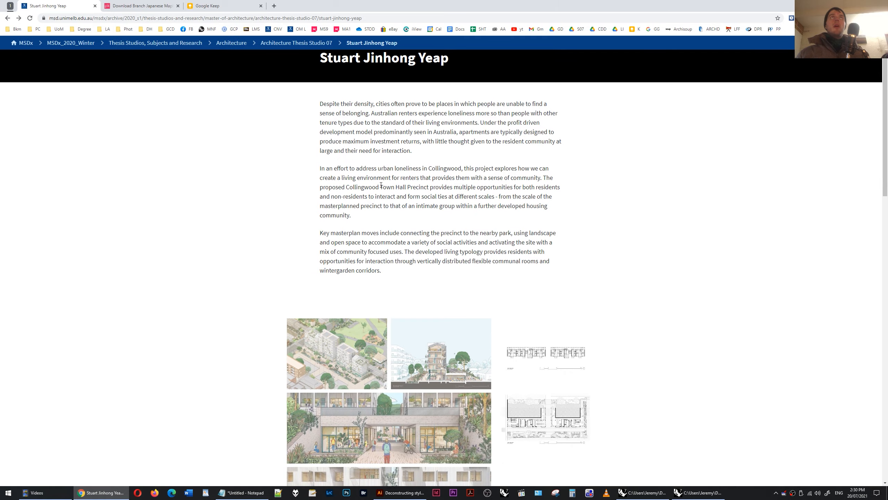
Step: Browse the project's rendered images in the gallery and return to the street elevation with the green awnings
scroll(337, 350, down, 2)
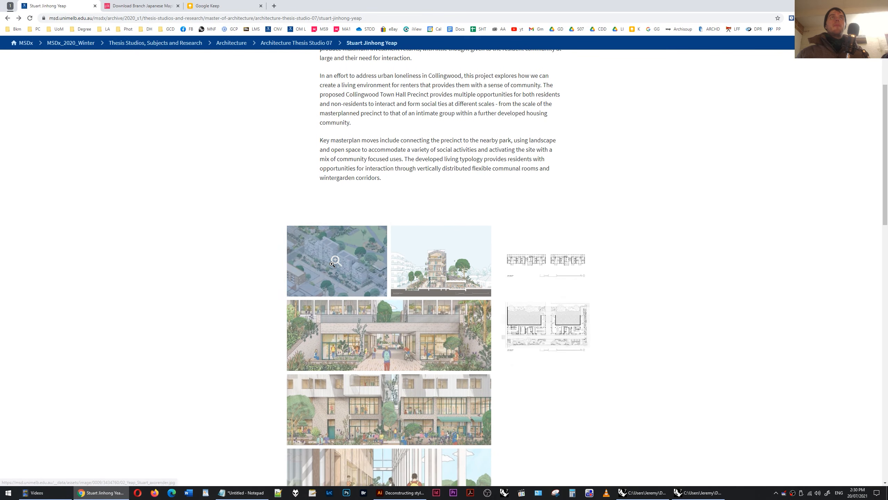
click(350, 260)
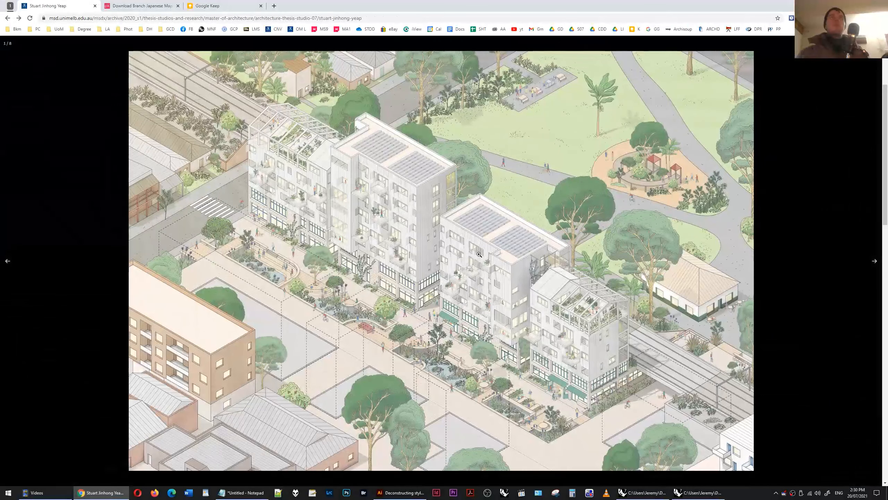
click(877, 265)
click(877, 265)
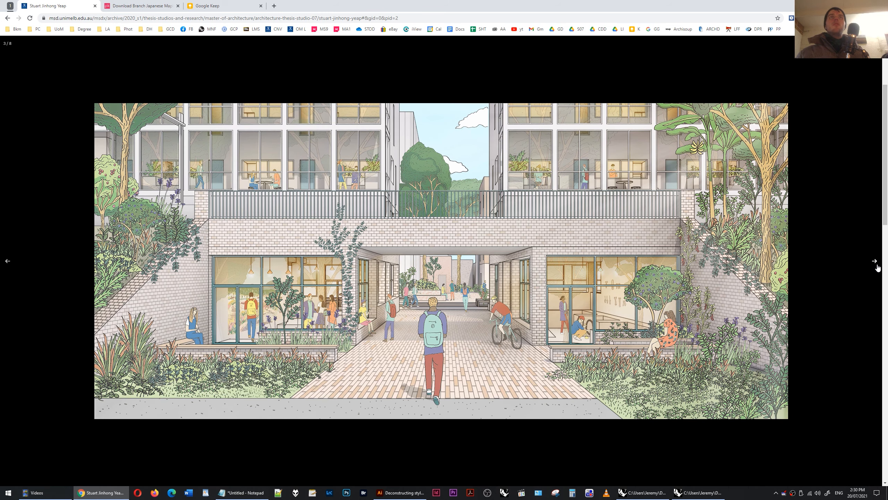
click(876, 266)
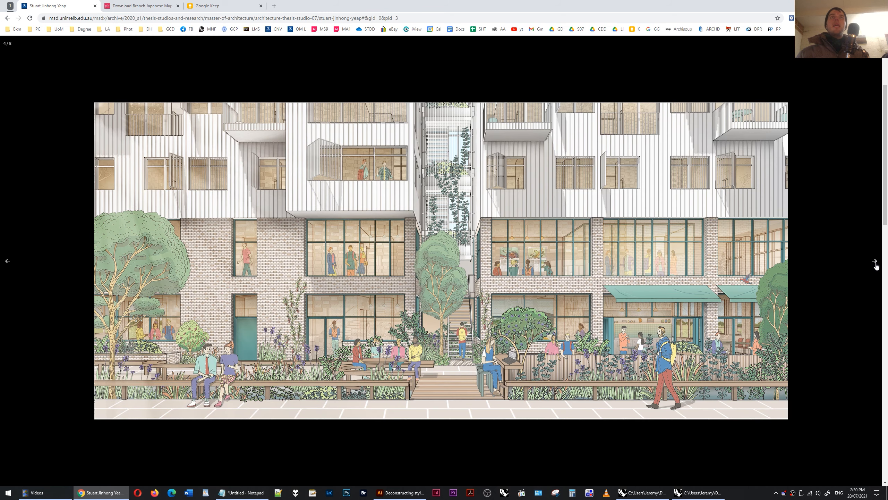
click(877, 266)
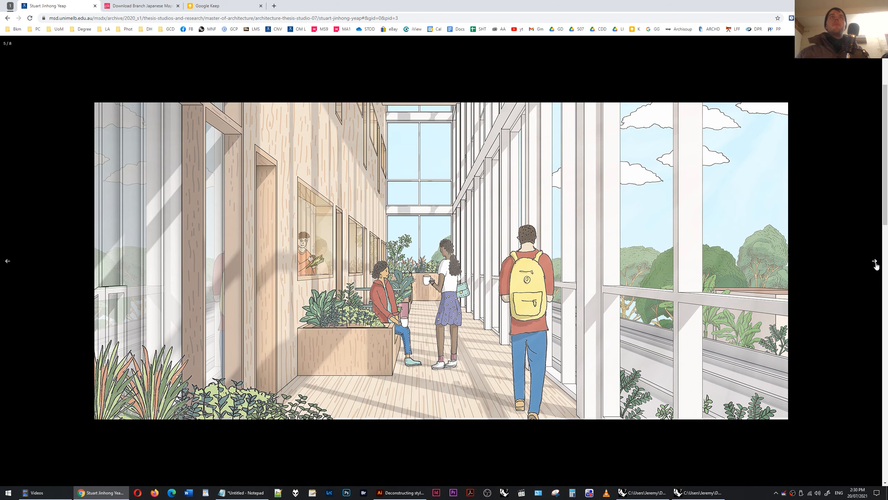
click(3, 263)
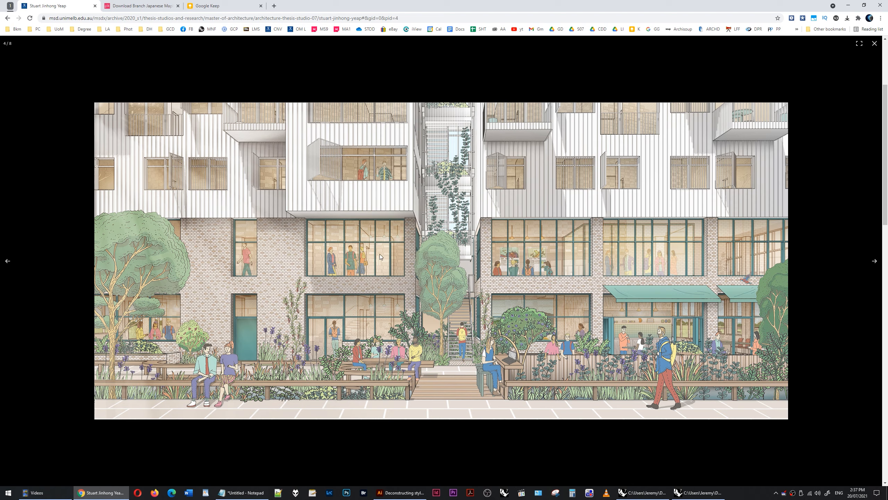
Step: Capture a screen clip of the street elevation and place it in Rhino's Top view as a picture beside the annotated reference images
key(super+shift+s)
drag(342, 120, 788, 420)
click(660, 493)
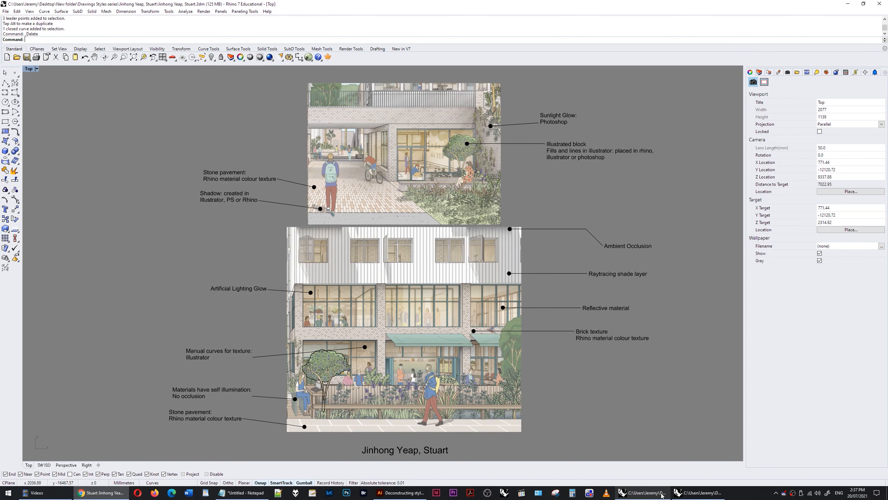
scroll(348, 173, down, 4)
drag(586, 329, 508, 325)
key(ctrl+v)
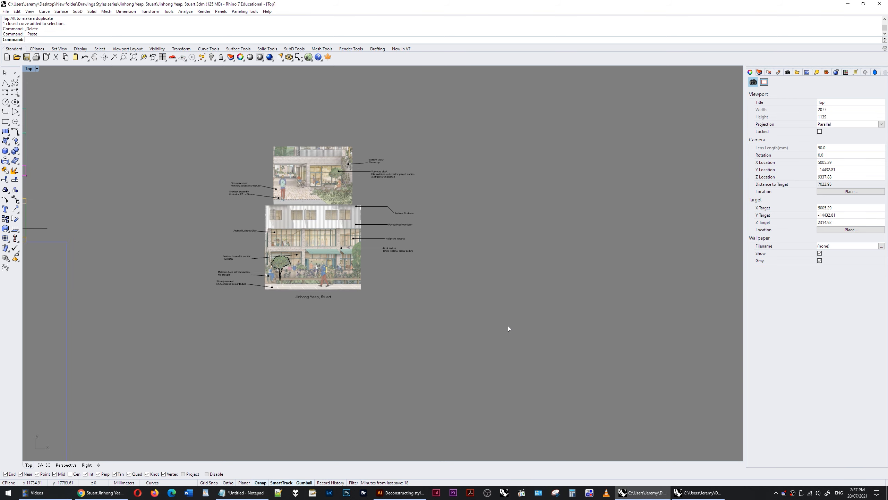
click(431, 367)
click(566, 235)
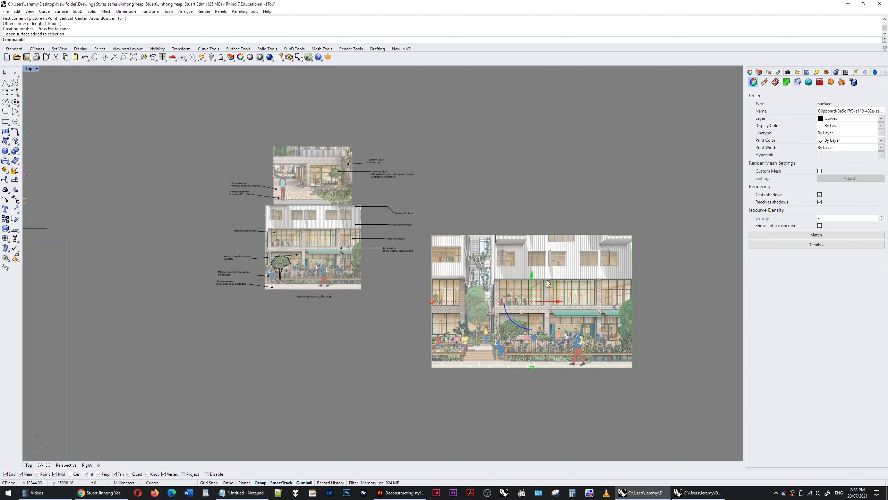
Step: Examine the annotated reference images, including the lighting glow, self-illumination, brick texture, pavement and planting callouts
scroll(633, 354, up, 3)
drag(197, 229, 459, 360)
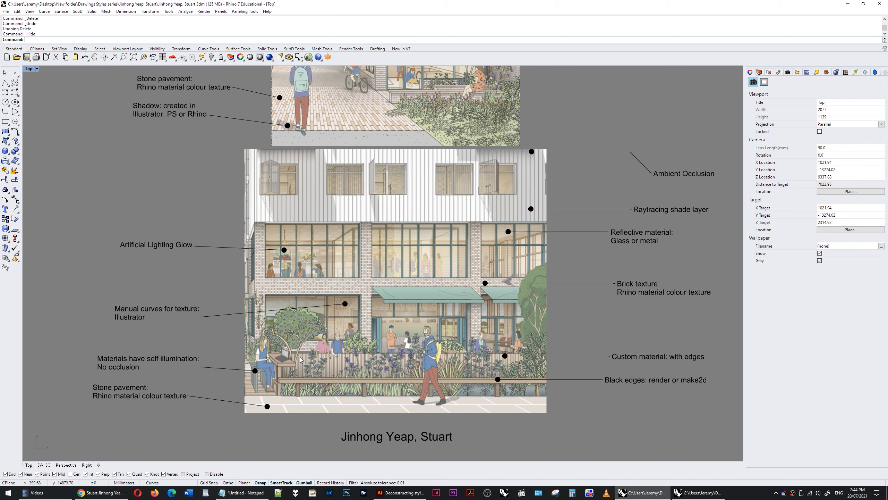
scroll(310, 374, up, 3)
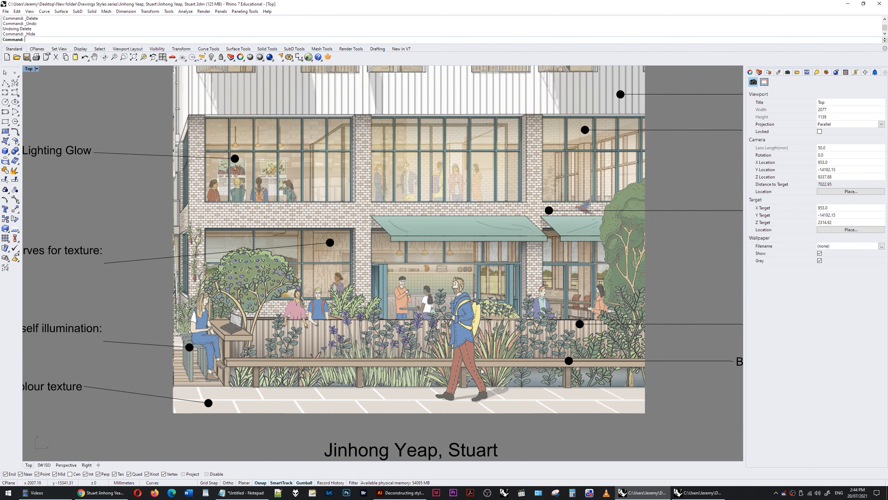
scroll(359, 419, down, 2)
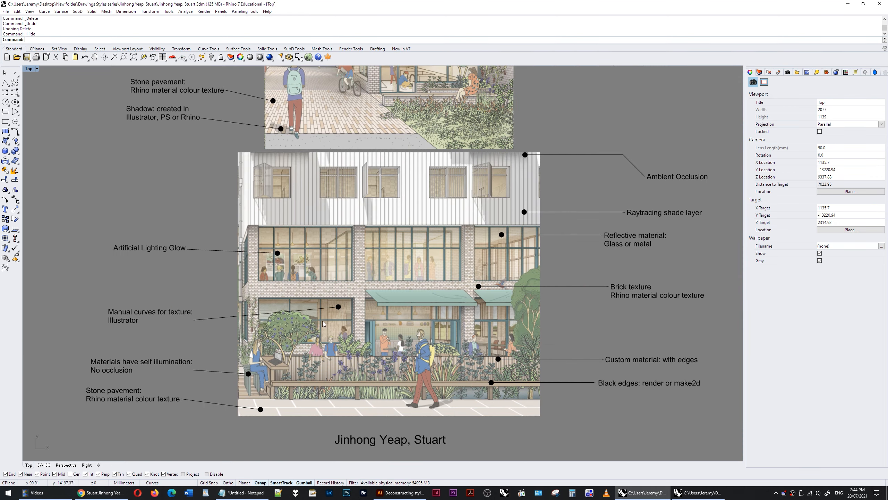
scroll(322, 321, up, 1)
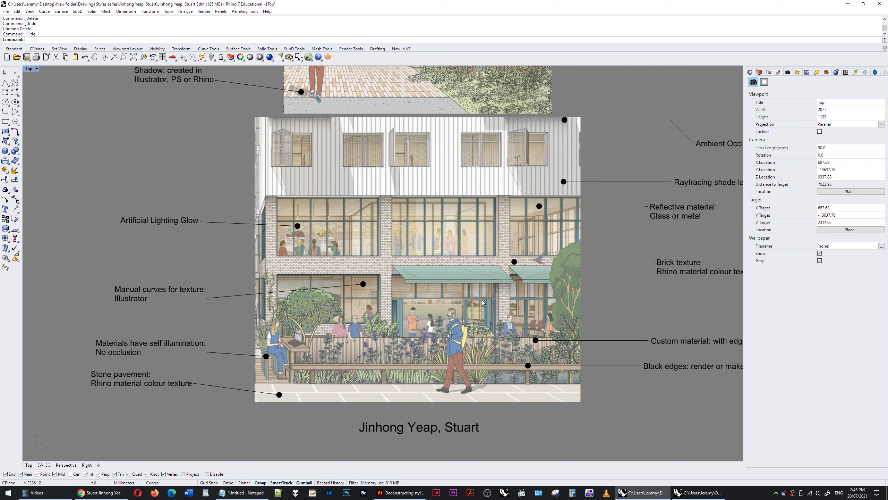
drag(419, 309, 390, 326)
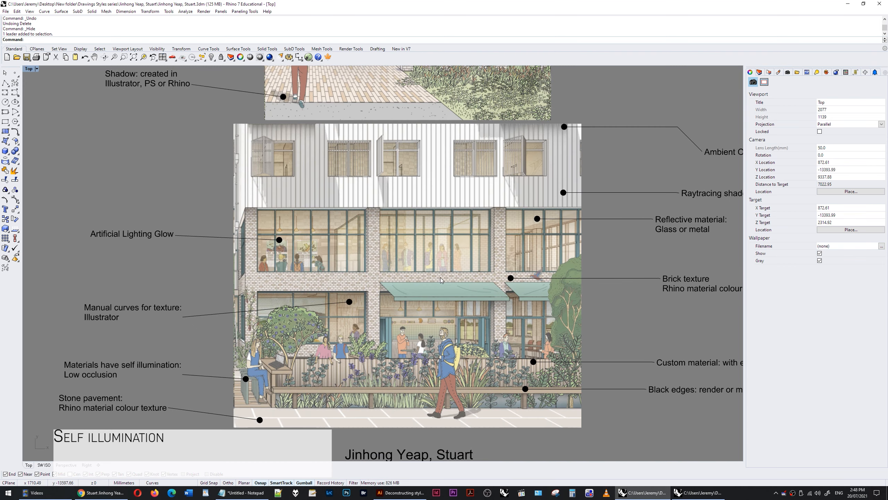
drag(244, 396, 230, 392)
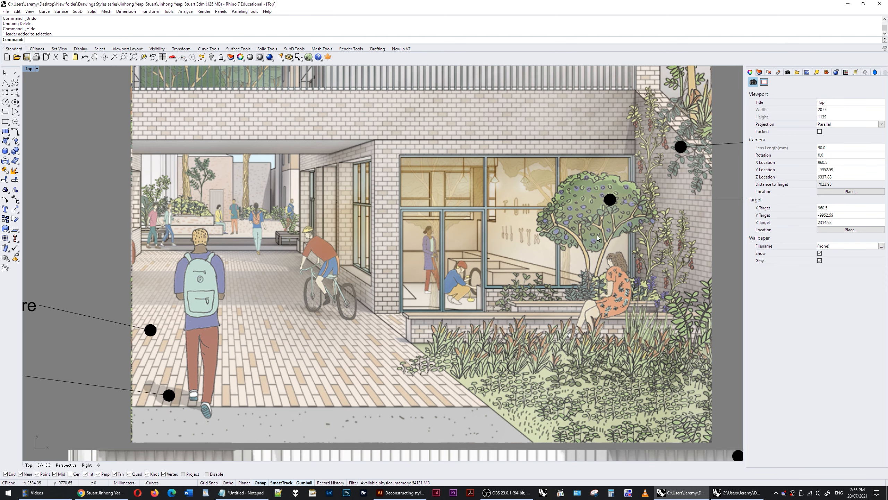
drag(611, 216, 586, 216)
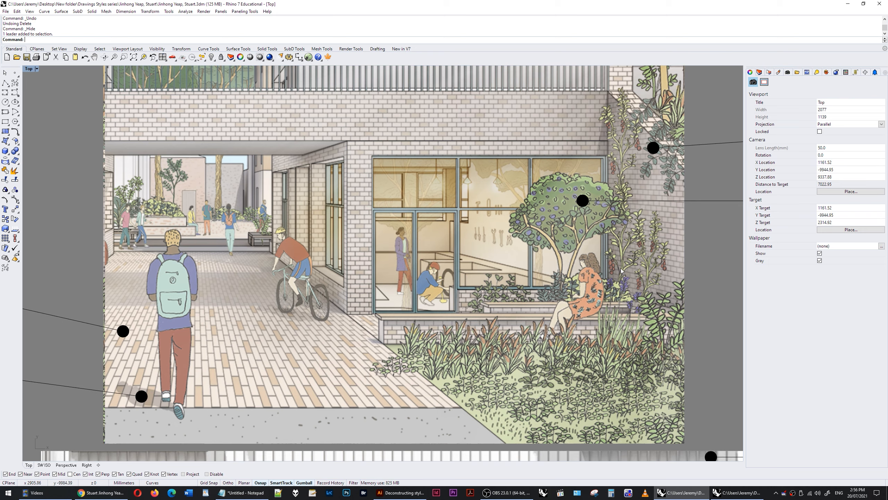
drag(555, 88, 549, 178)
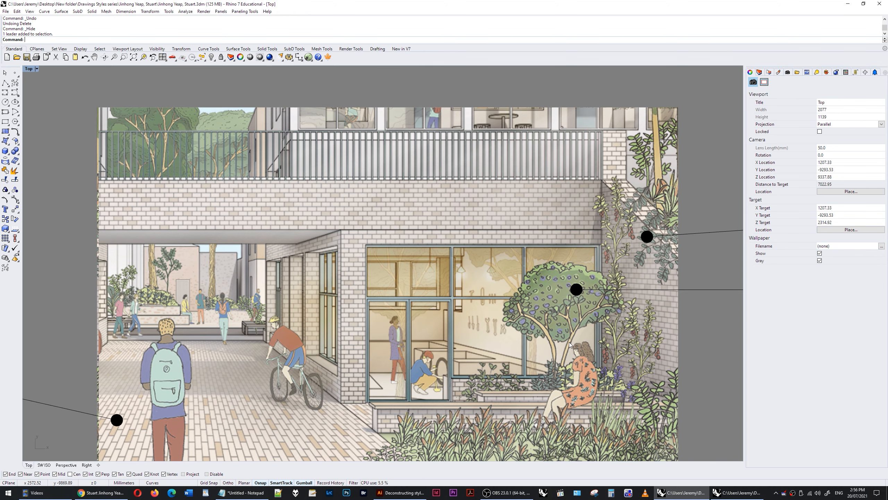
drag(167, 165, 383, 309)
scroll(383, 310, up, 4)
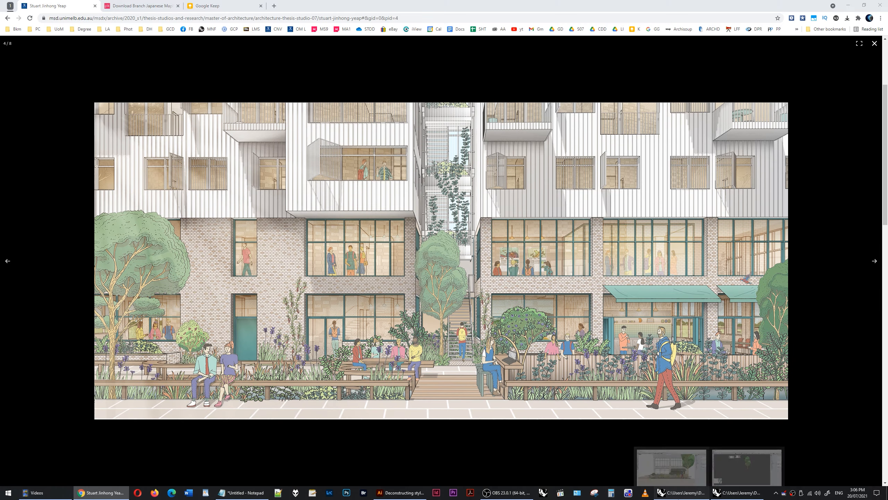
Step: Return to the Rhino model and check which materials the ground stone, brick pavement, planting bed, awning and upper cladding use
click(682, 492)
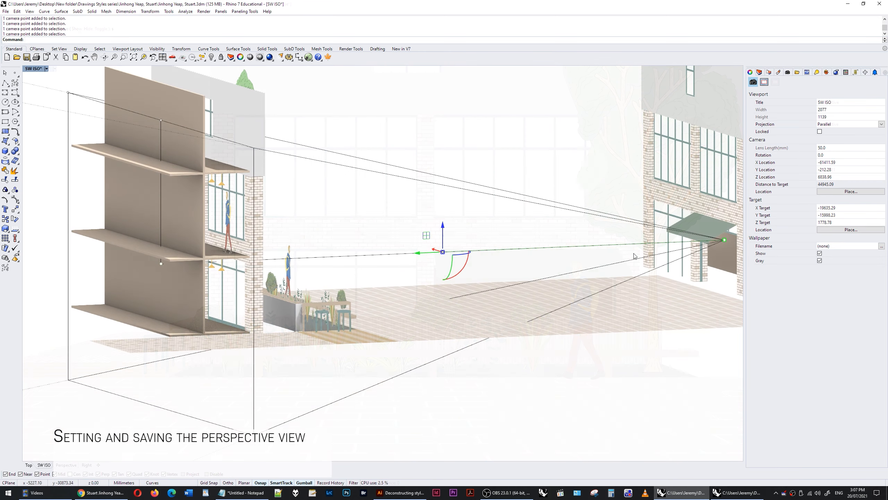
click(643, 243)
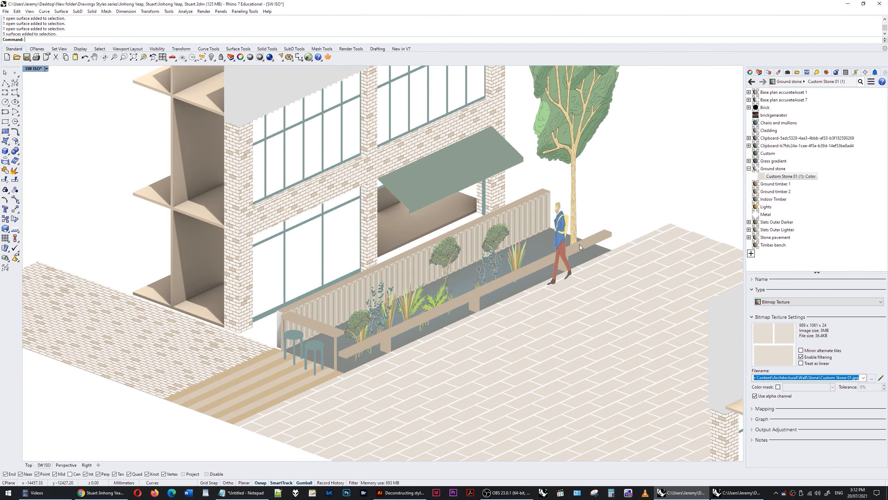
click(506, 282)
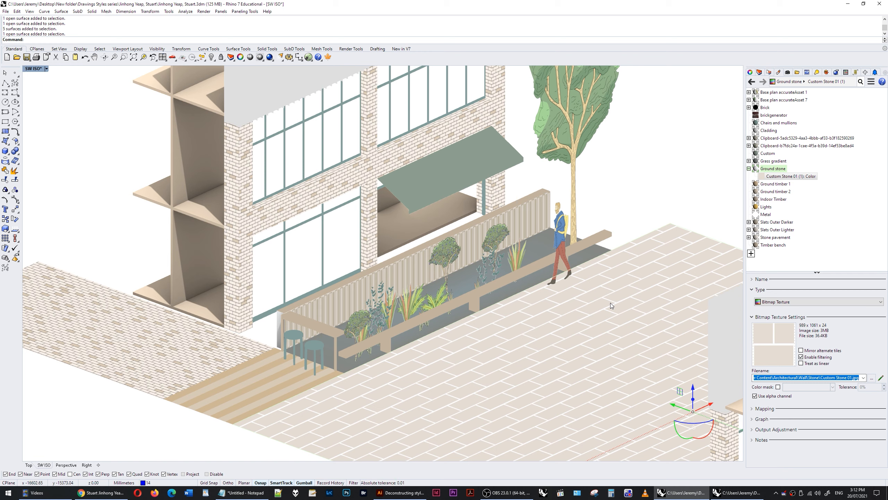
click(154, 357)
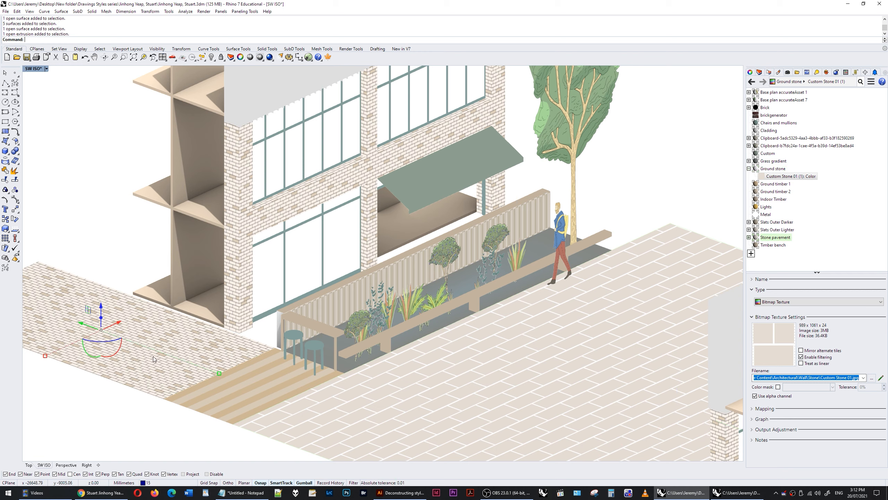
click(467, 279)
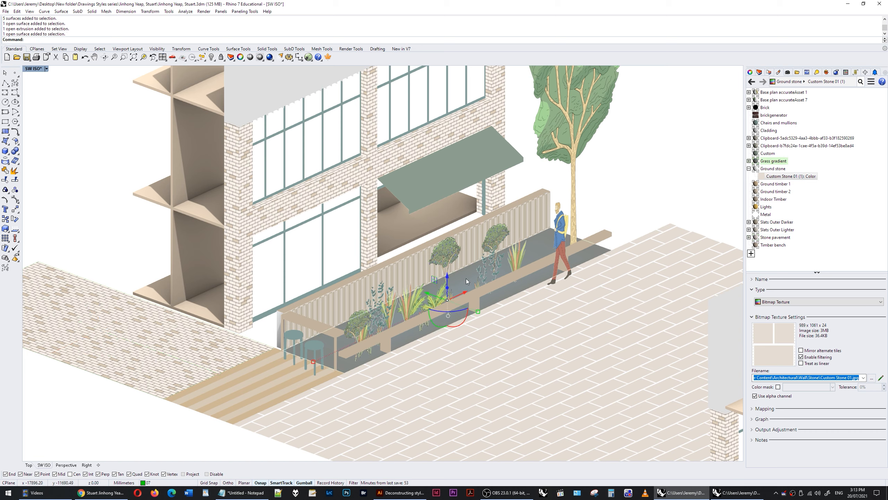
click(449, 180)
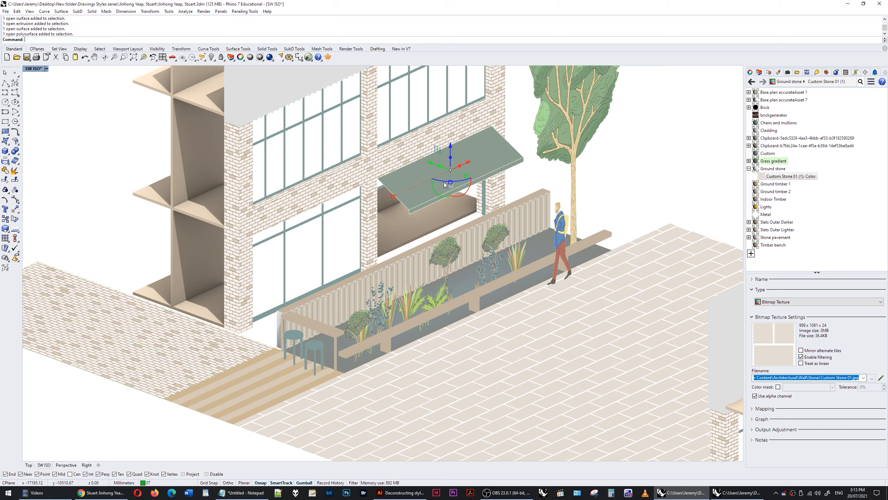
click(258, 83)
Step: Examine the fence slats' Slats Outer Darker material: its self-illumination, Outer darker colour texture, source image and mapping channel
key(alt+Tab)
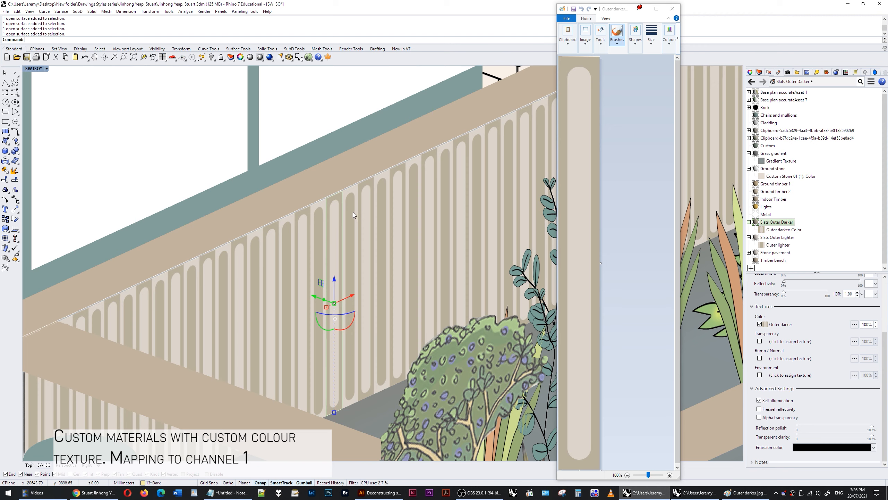
click(335, 217)
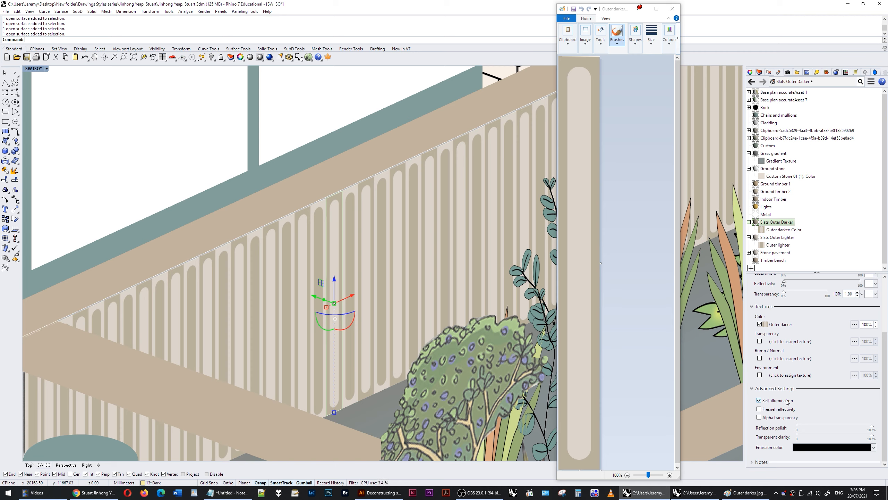
click(779, 324)
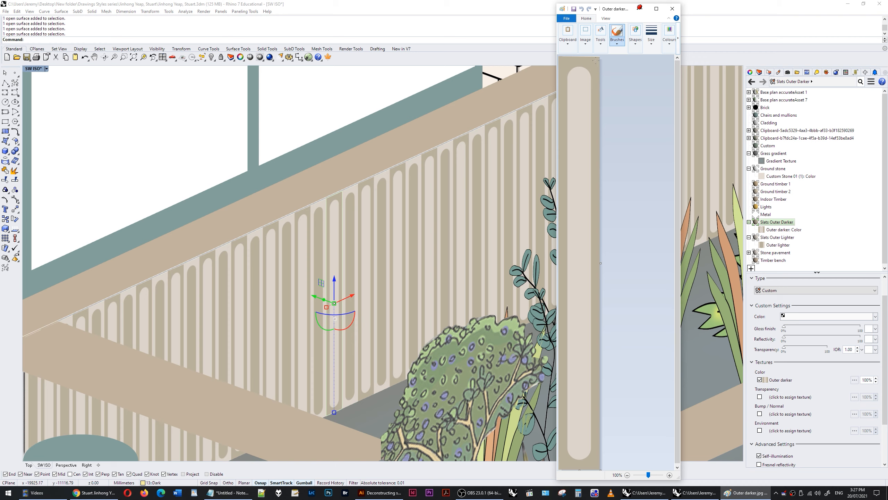
mouse_move(596, 62)
mouse_down()
mouse_move(578, 90)
mouse_move(578, 67)
mouse_move(594, 76)
mouse_up()
click(790, 226)
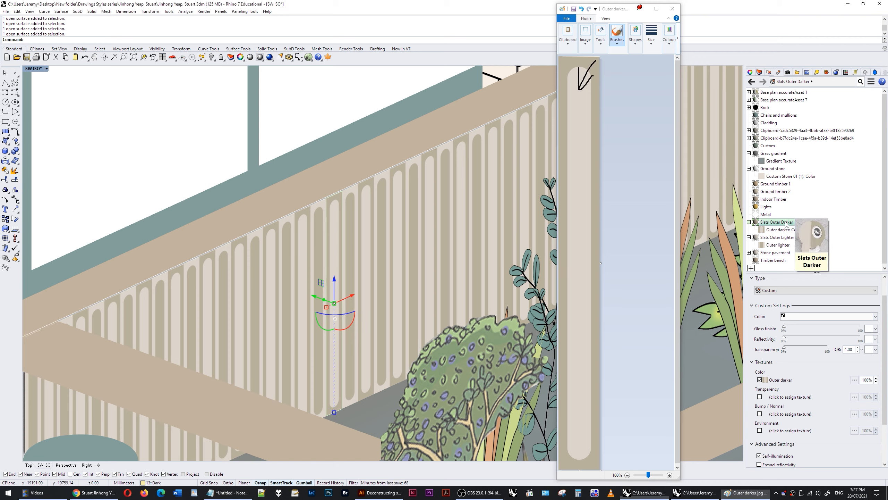
click(782, 380)
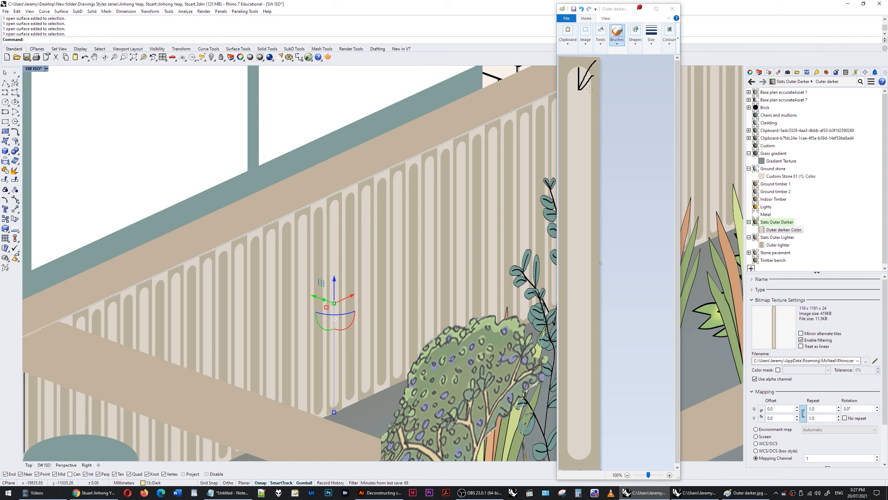
scroll(763, 433, down, 1)
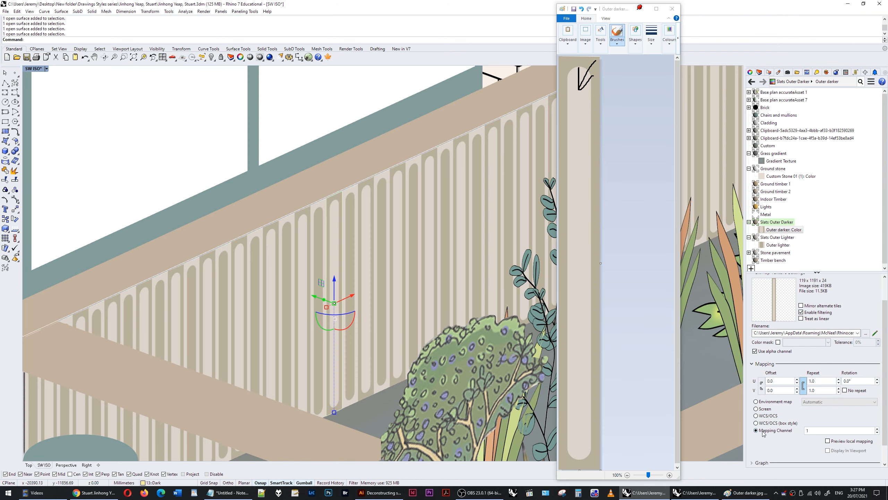
drag(335, 412, 344, 369)
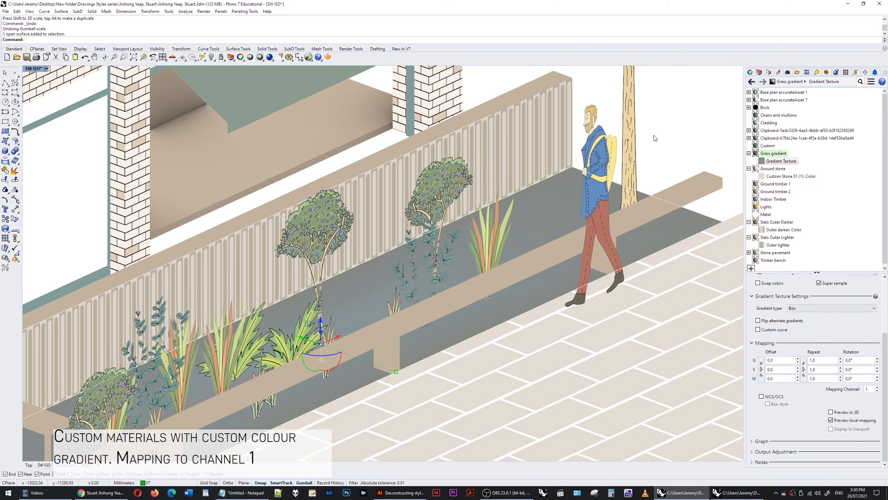
Step: Inspect the Grass gradient material, its available texture types, and the Gradient Texture's colours, gradient type and mapping
click(773, 153)
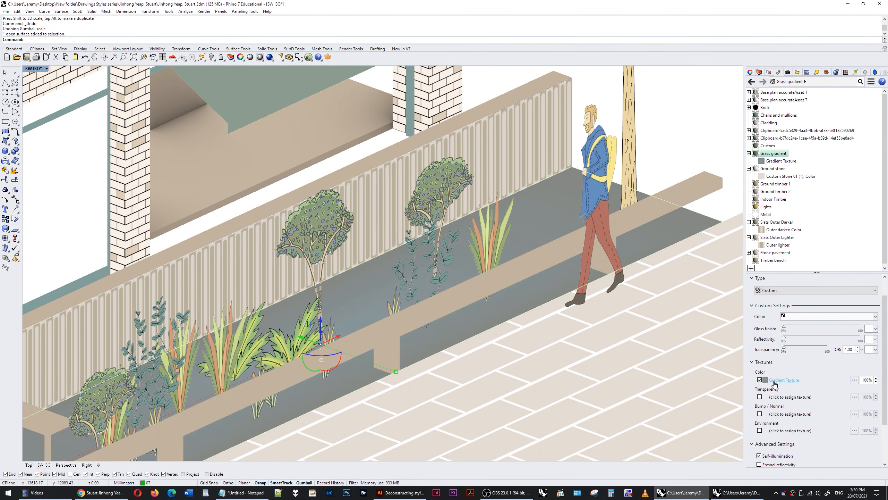
click(854, 379)
click(410, 321)
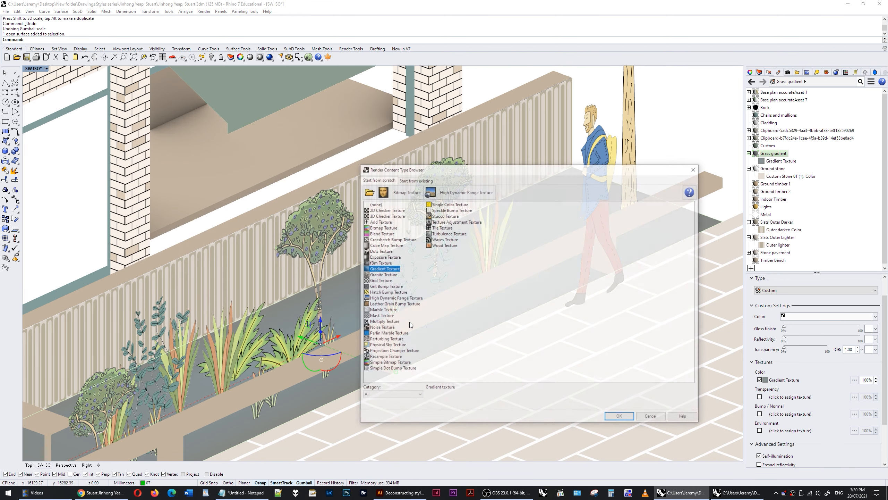
click(649, 417)
click(785, 380)
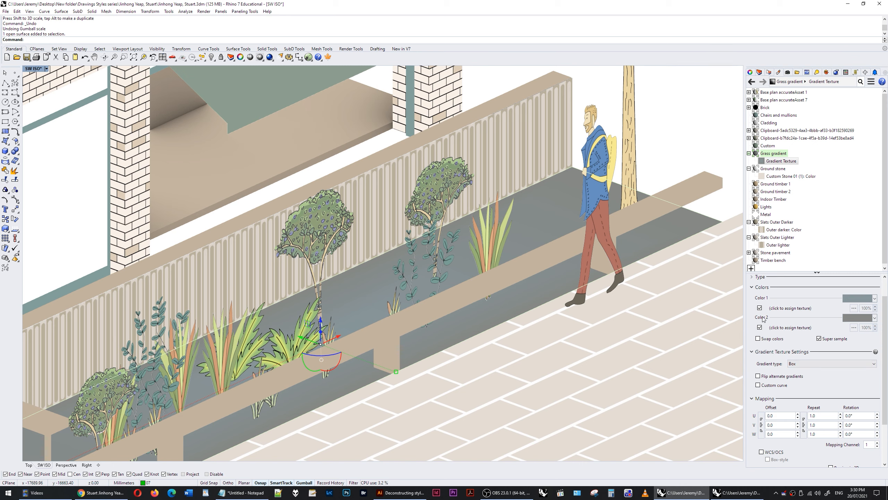
scroll(814, 392, down, 2)
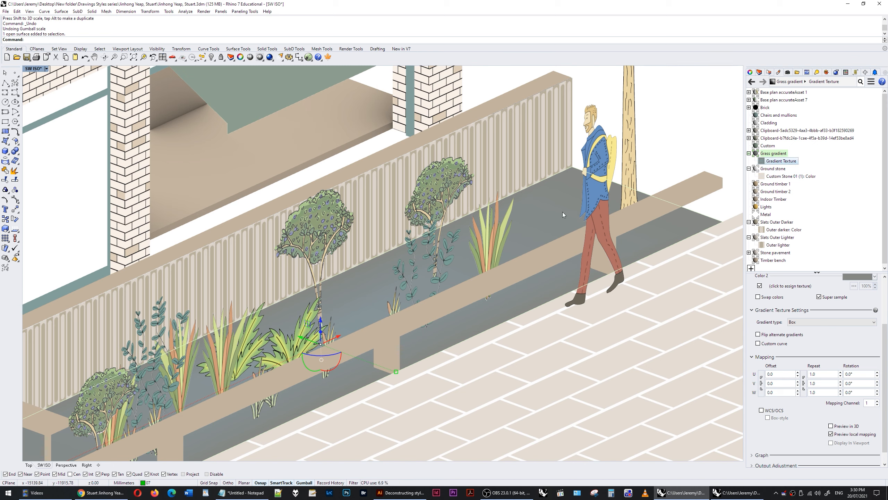
Step: Review the Grass gradient material and inspect the Brick material and its Custom brick 1 texture used on the building's wall
click(773, 153)
scroll(766, 429, down, 3)
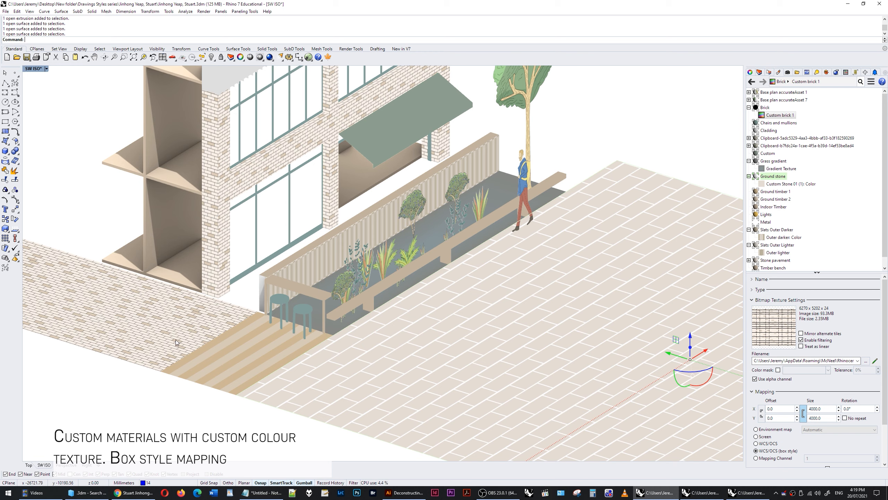
key(Escape)
click(227, 187)
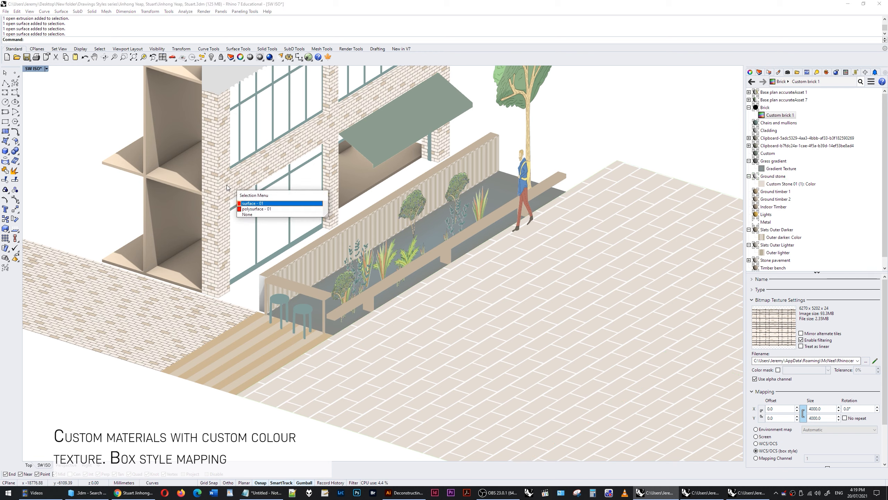
click(249, 202)
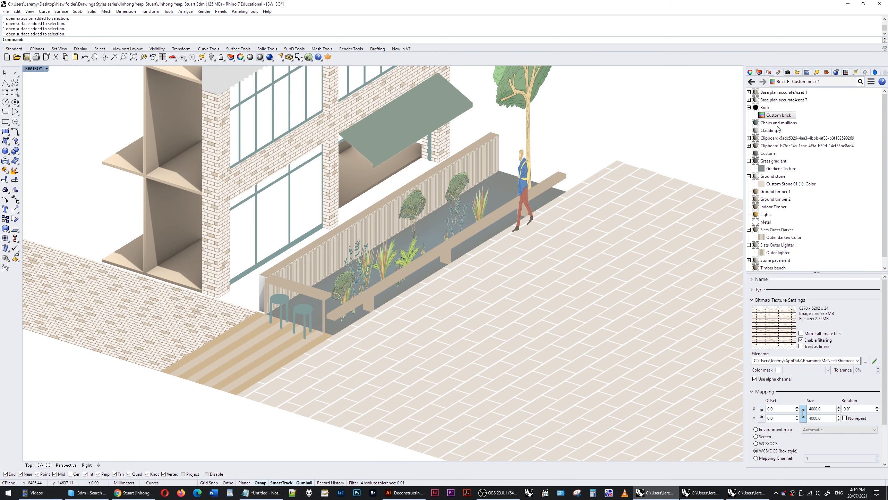
click(765, 108)
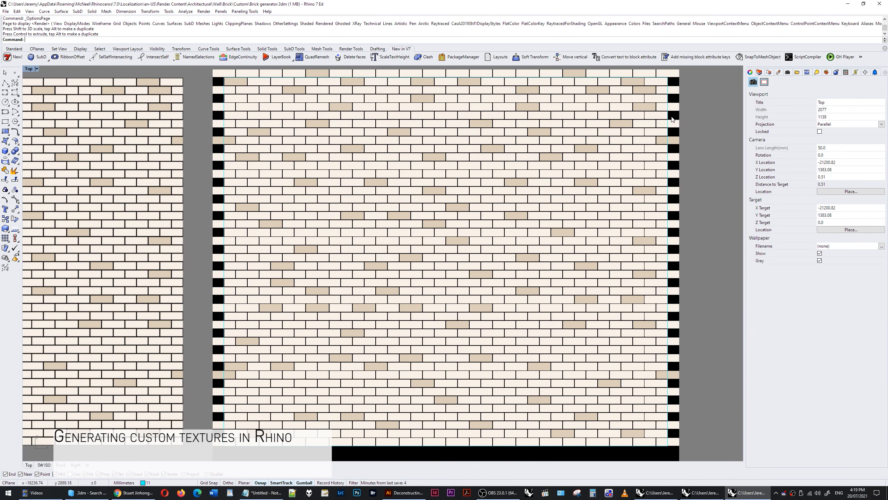
Step: Examine the brick pattern's hatches and frame and the Custom Stone 01 tile in the Brick generator file
click(672, 117)
key(Escape)
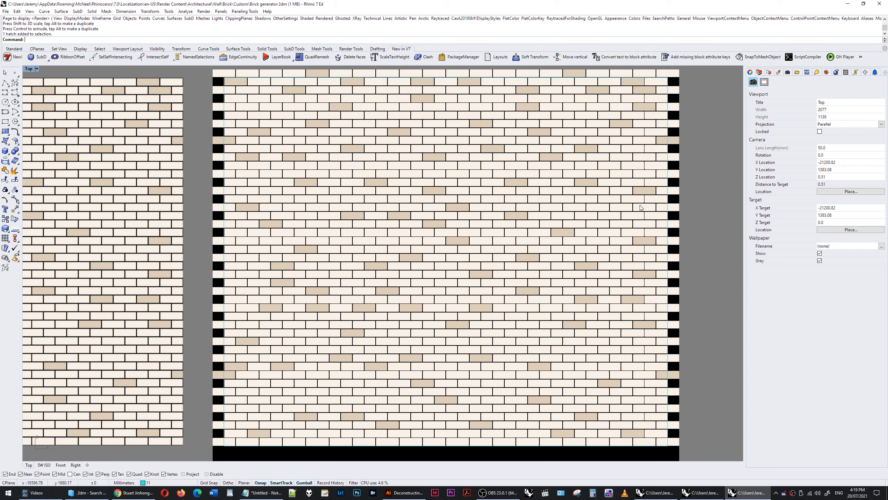
click(668, 133)
click(711, 88)
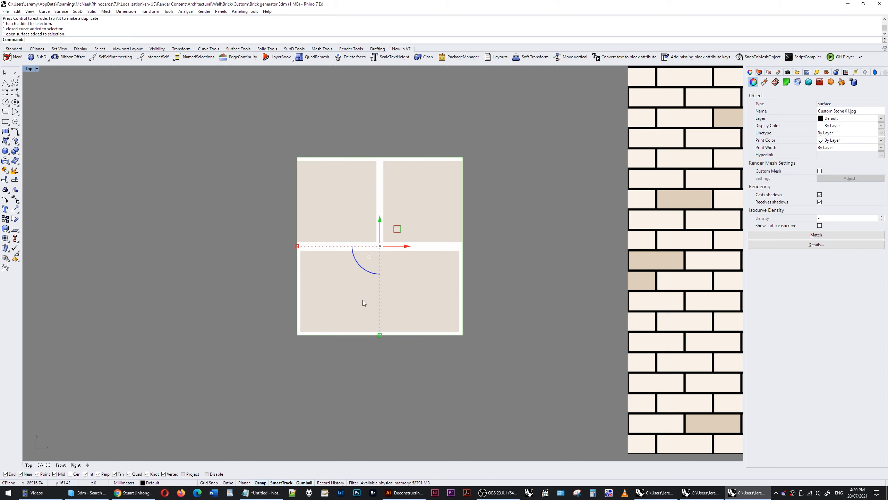
Step: Return to the building model and set the Ground stone material's Custom Stone 01 texture size to 2000
key(alt+Tab)
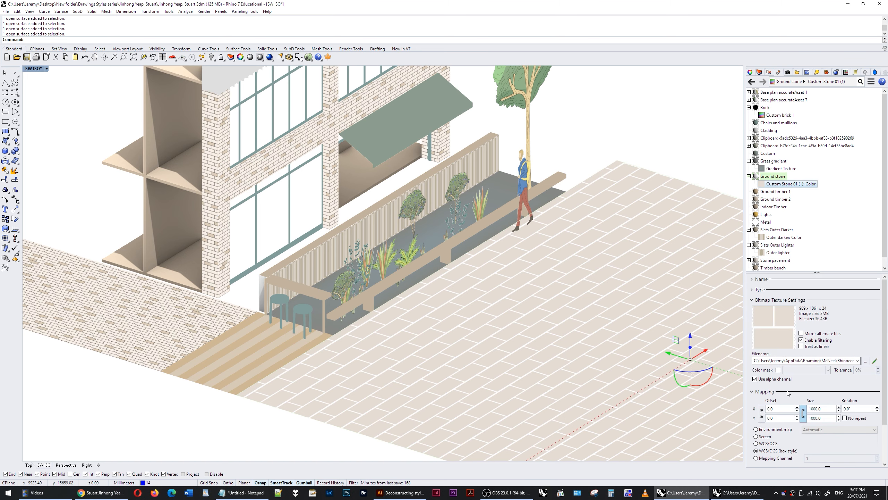
scroll(789, 391, down, 1)
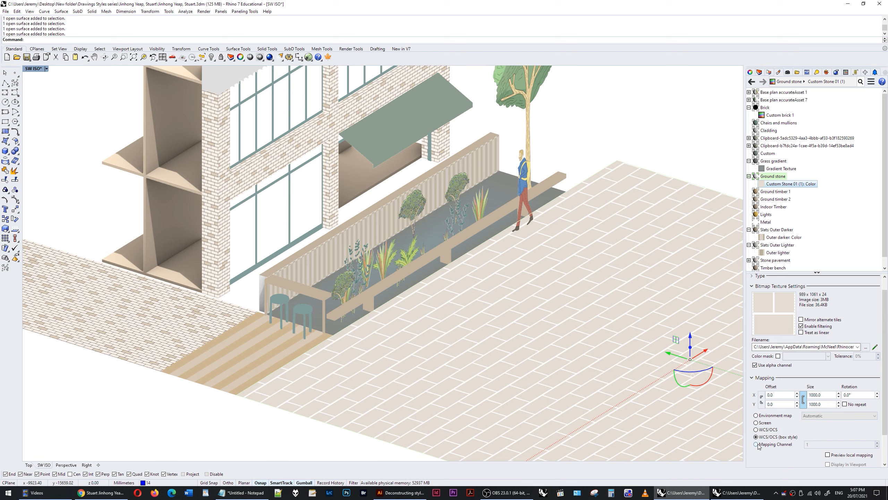
drag(822, 396, 810, 395)
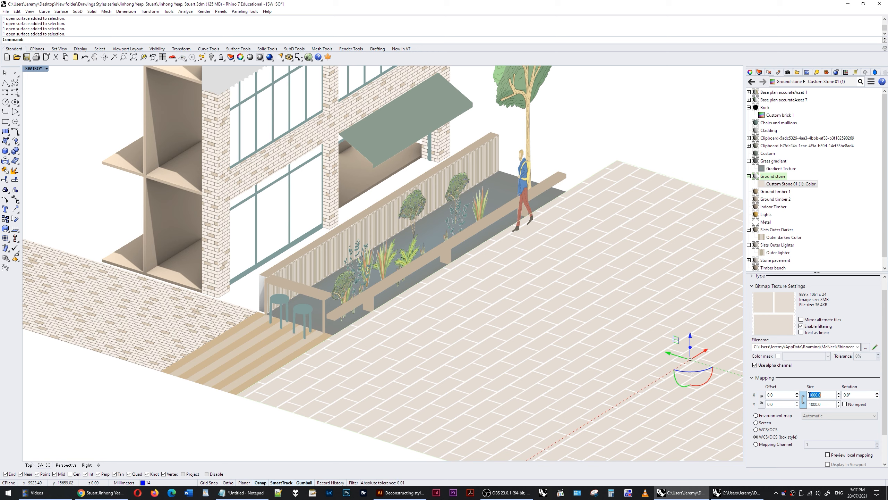
text(2000)
key(Return)
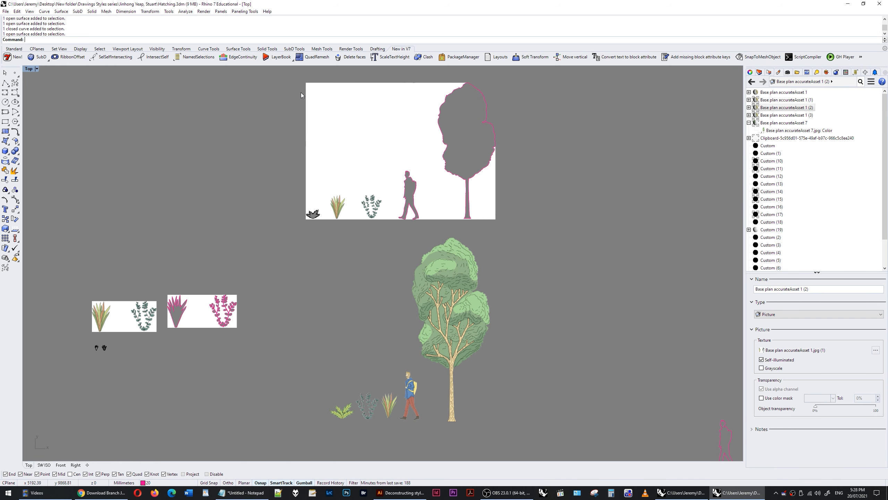
Step: In the Hatching file, examine the tree's outline curve, the source image surface and the cut-out tree surface below it
click(483, 135)
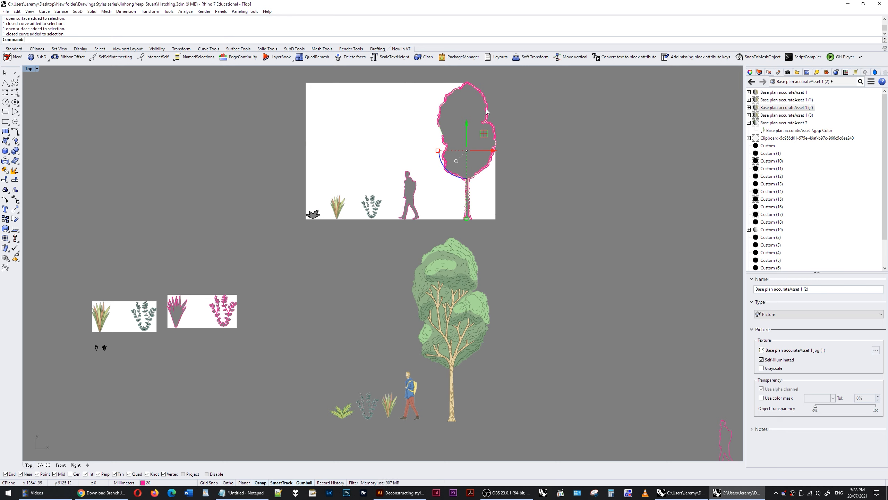
click(435, 90)
key(Escape)
click(423, 95)
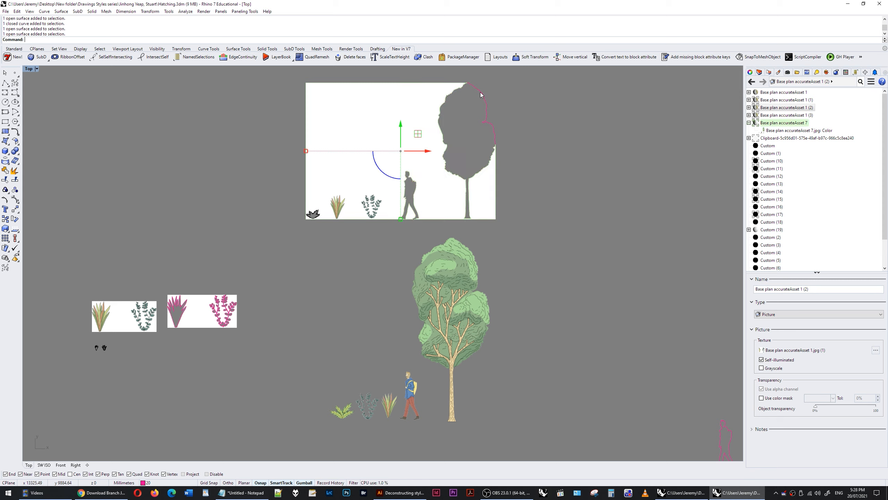
drag(498, 88, 459, 122)
click(470, 278)
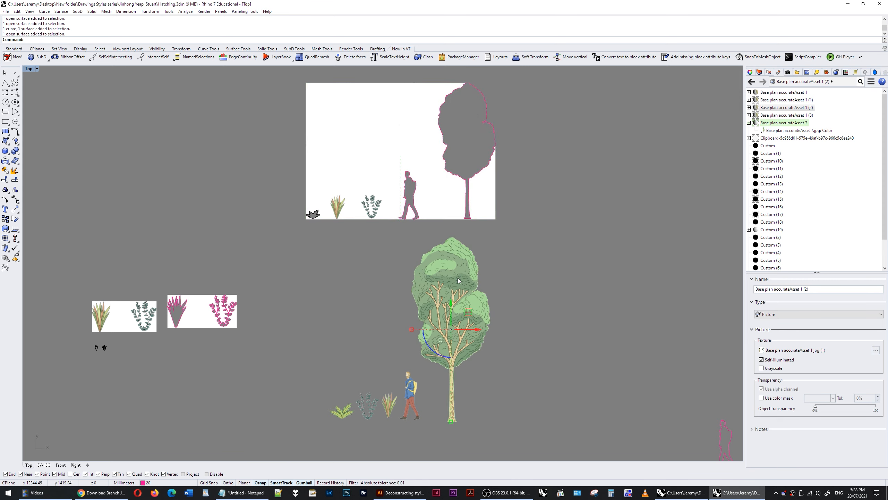
click(534, 246)
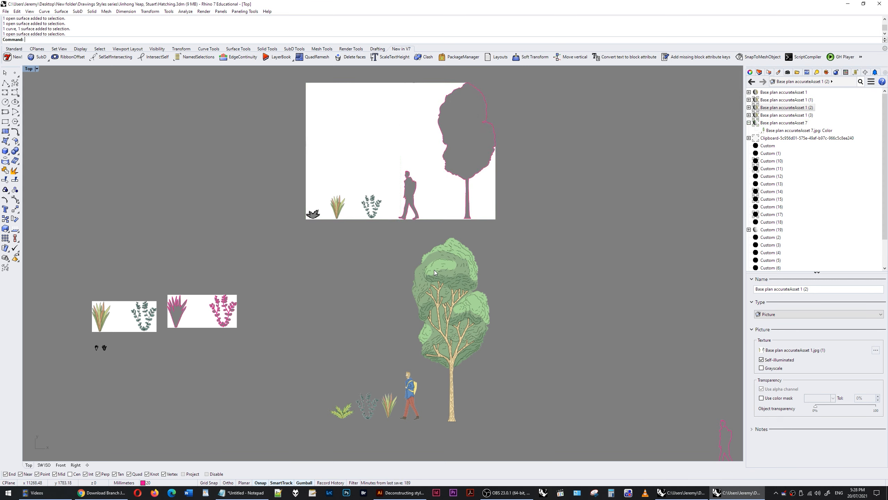
click(438, 272)
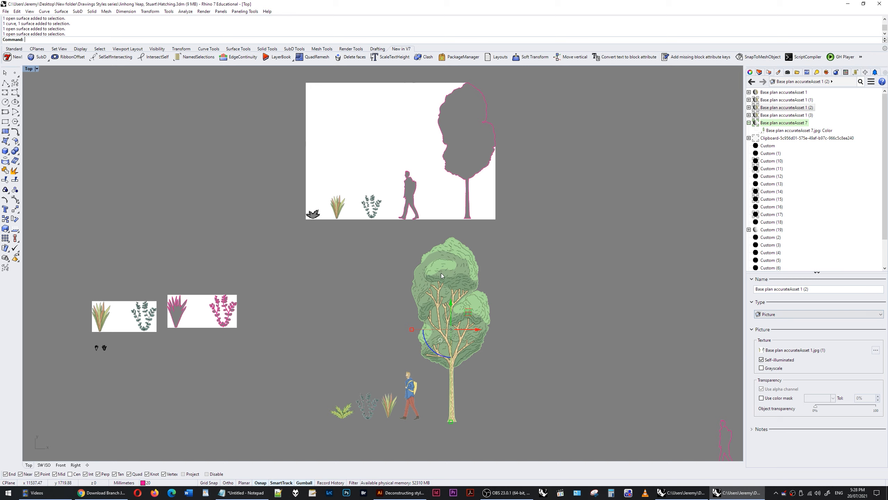
Step: Check the material type of Base plan accurateAsset 7 and the alternative material types available for it
click(769, 316)
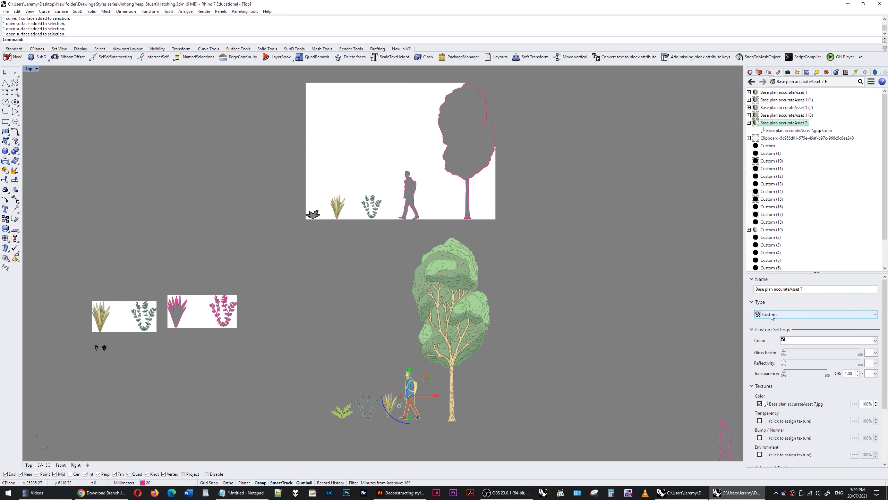
click(772, 315)
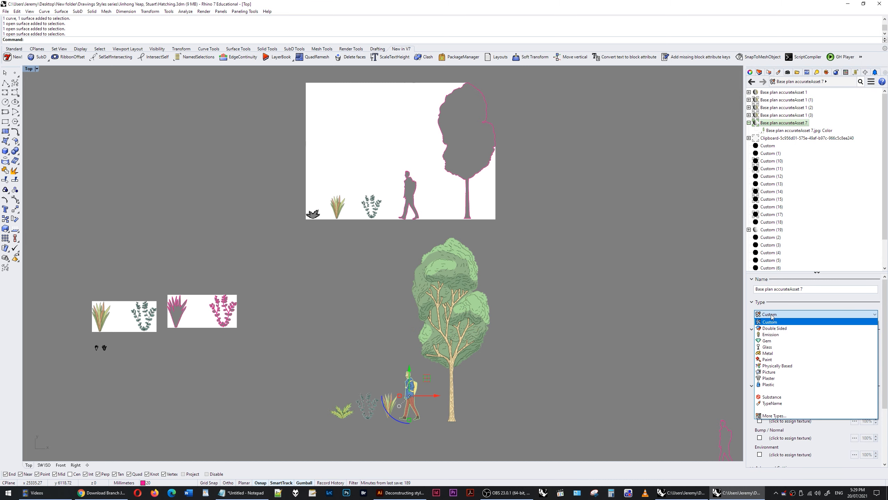
click(771, 315)
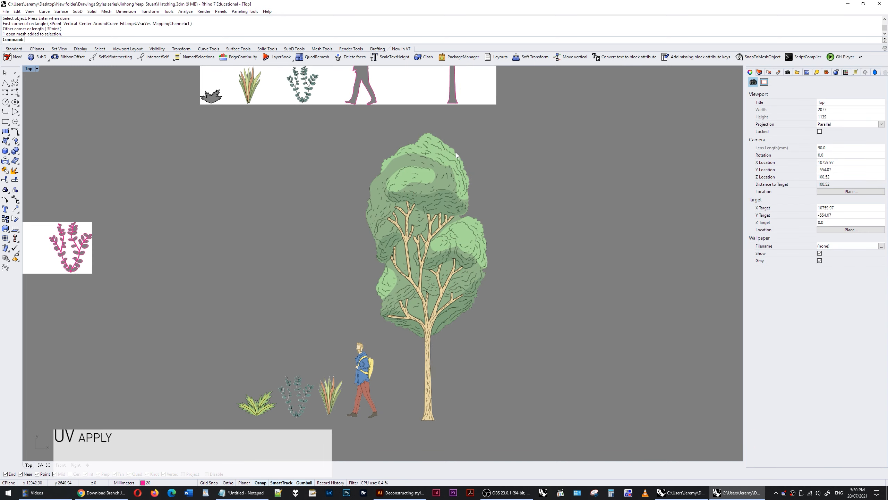
Step: Unwrap the tree surface in the UV Editor, placing its UV rectangle beside the tree, and apply the mapping
click(438, 157)
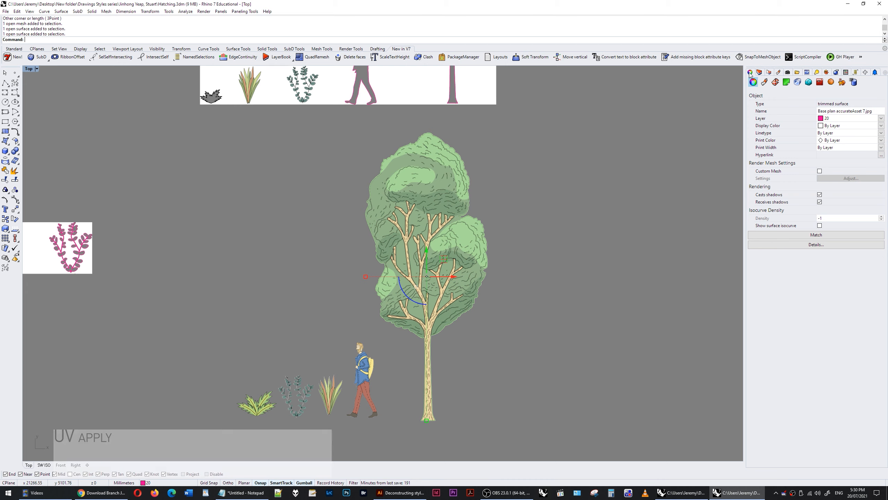
click(776, 82)
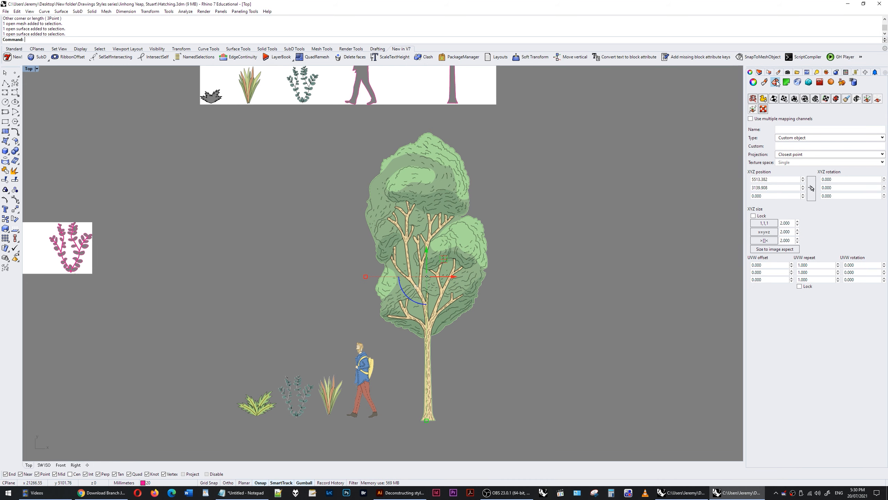
click(763, 109)
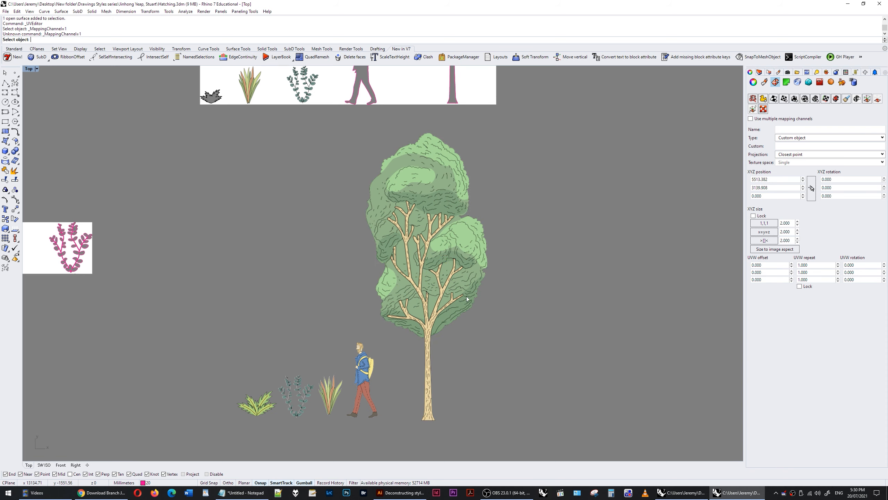
click(476, 247)
key(Return)
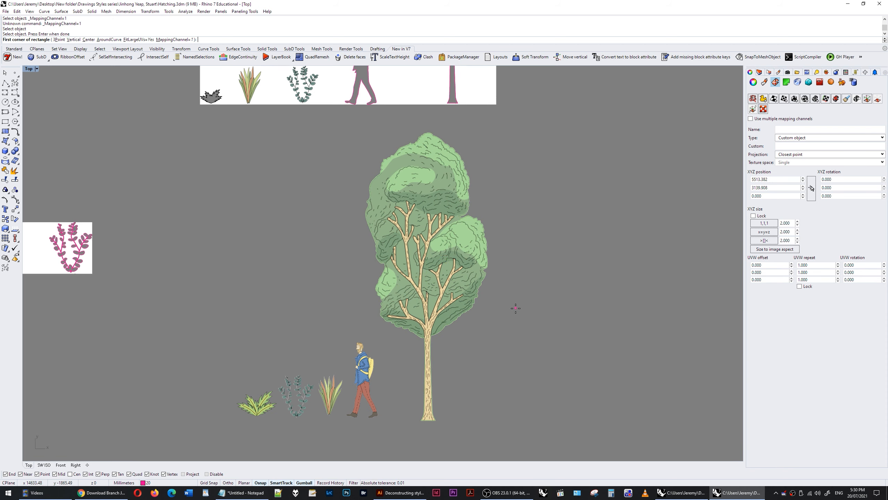
click(516, 308)
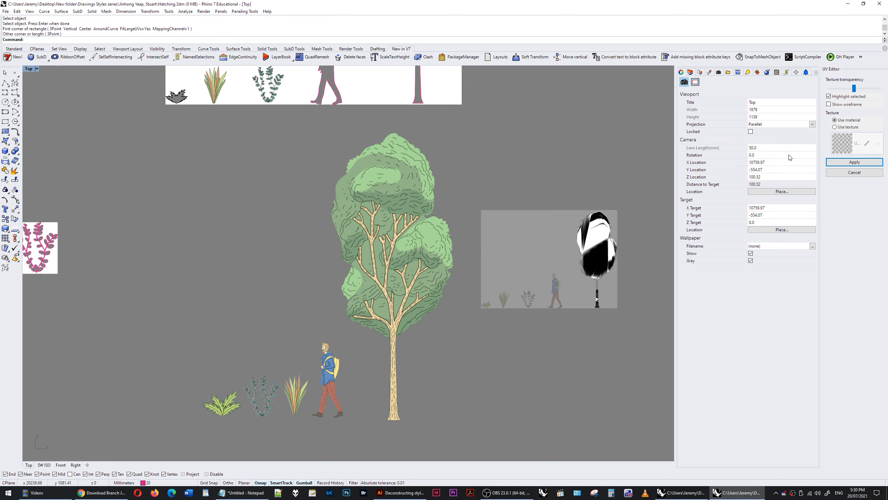
click(853, 163)
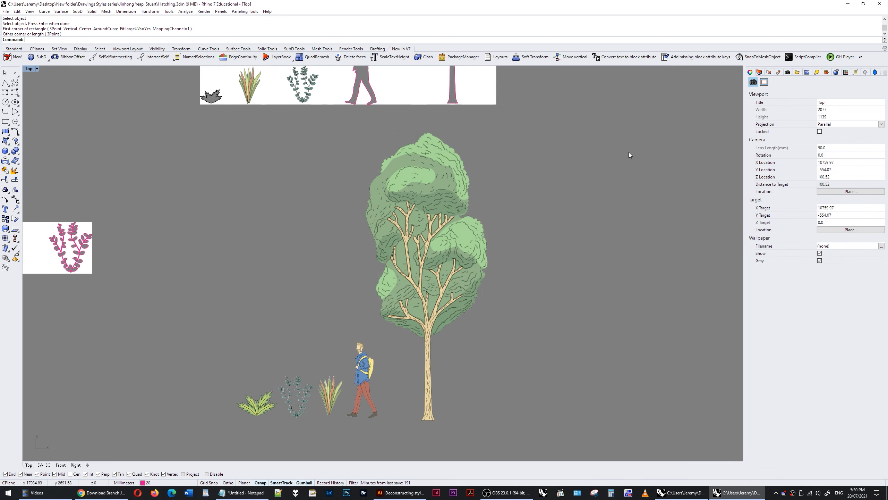
Step: Reselect the mapped tree surface and review it alongside the source image sheet above
click(424, 161)
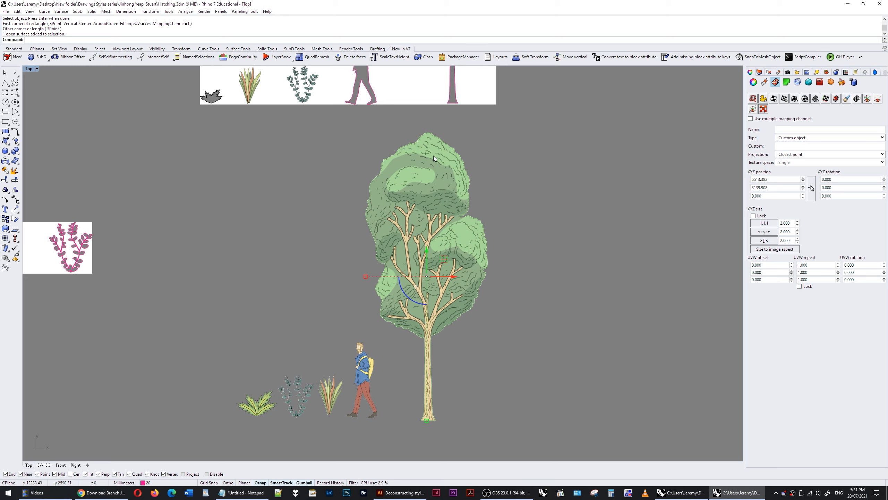
scroll(456, 234, down, 2)
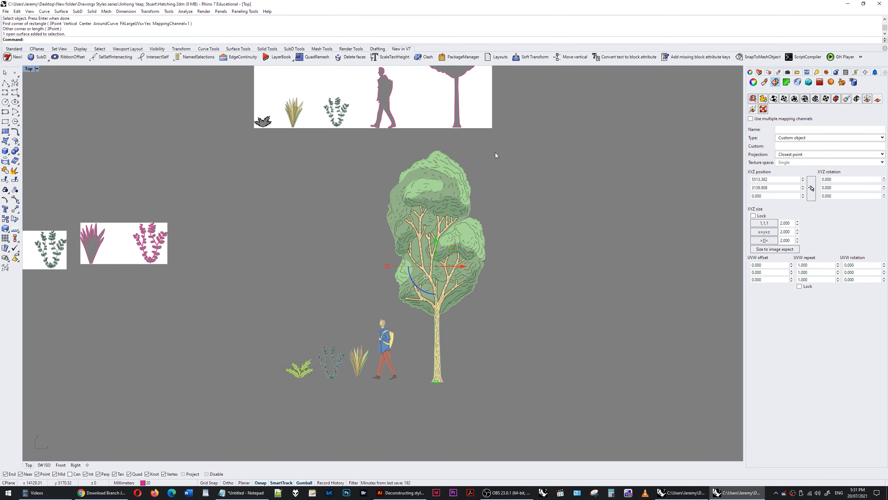
drag(541, 122, 547, 180)
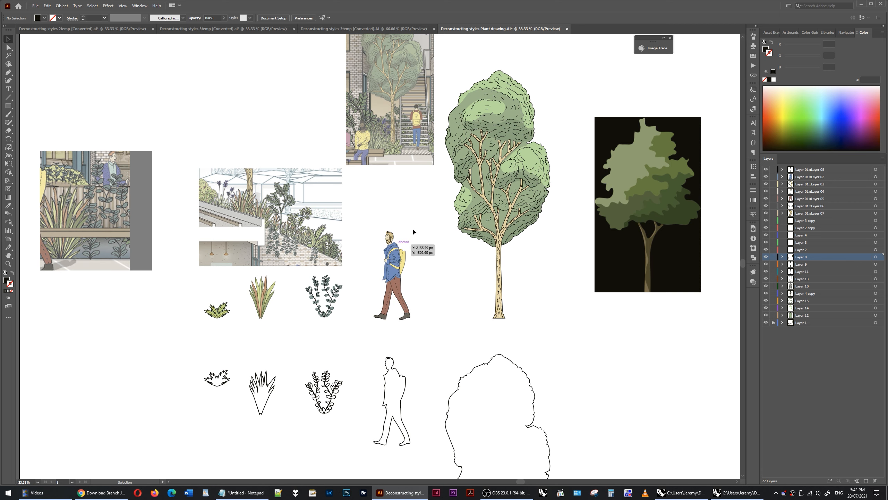
Step: In Illustrator, convert the tree picture on the black background to vector shapes with Image Trace and delete the black background
drag(427, 215, 407, 220)
click(658, 144)
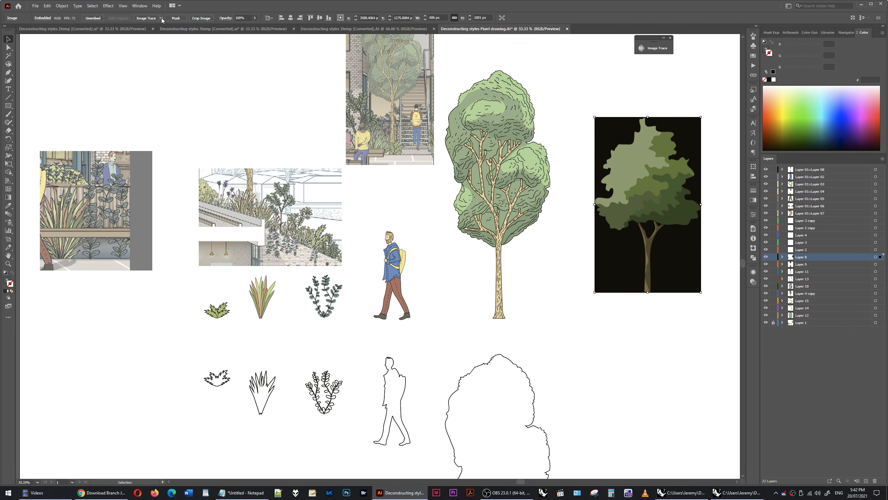
click(162, 20)
click(181, 75)
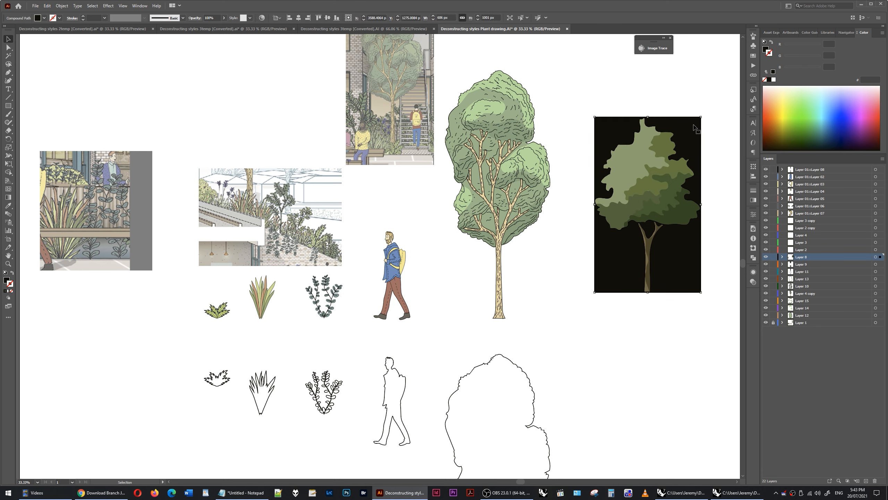
key(Delete)
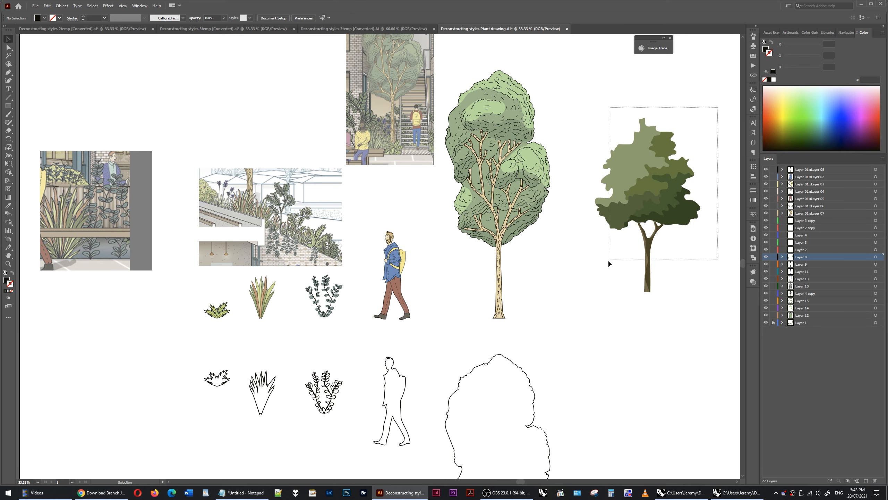
Step: Give all shapes of the traced tree a black stroke outline
drag(718, 107, 583, 305)
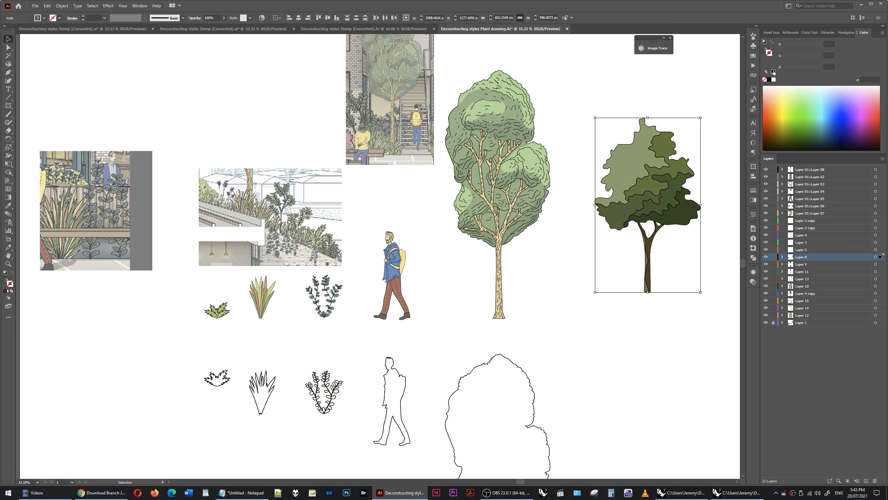
click(681, 79)
scroll(700, 165, up, 2)
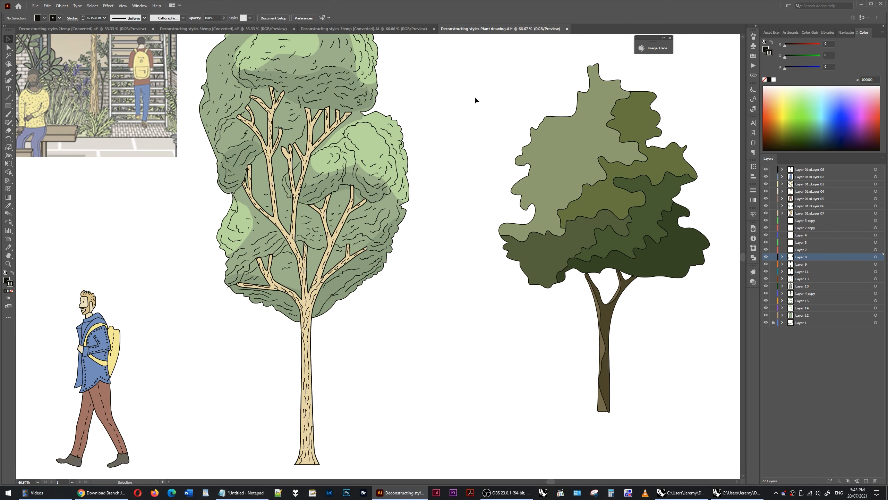
Step: Select the outlined traced tree's shapes and compare them with the hand-drawn tree beside it
scroll(611, 170, down, 1)
drag(693, 92, 523, 398)
scroll(656, 293, down, 1)
click(685, 180)
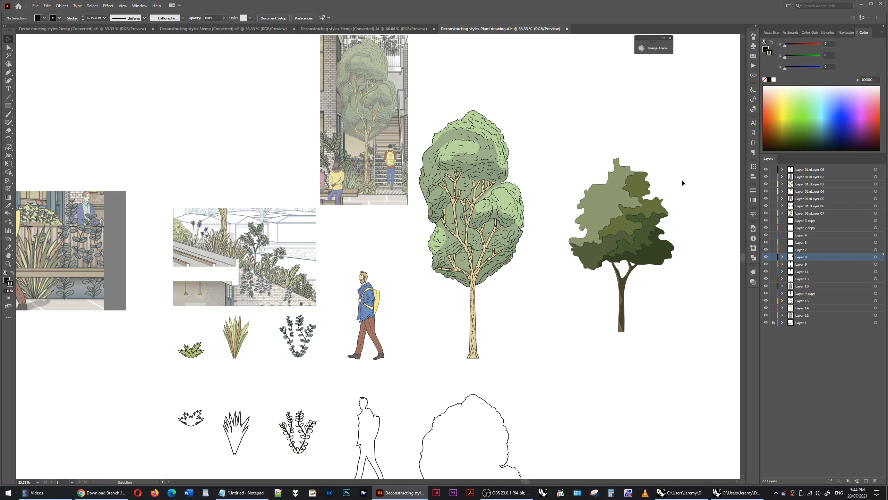
drag(686, 133, 543, 365)
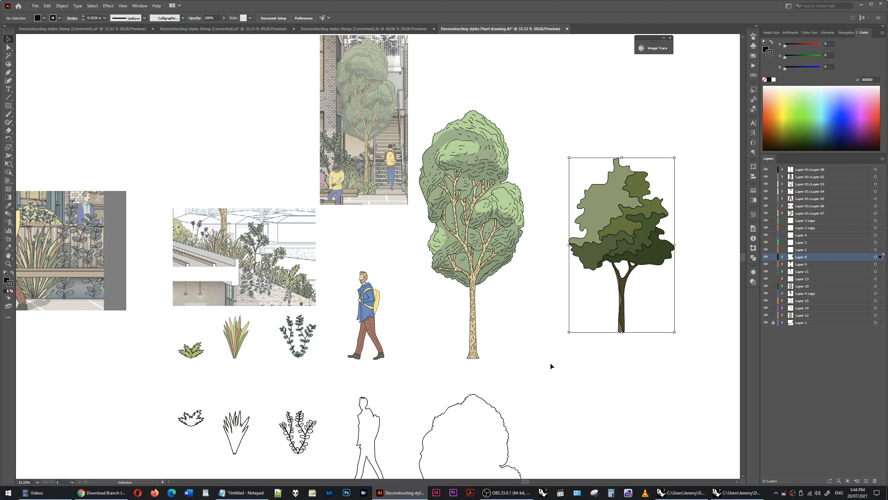
click(688, 118)
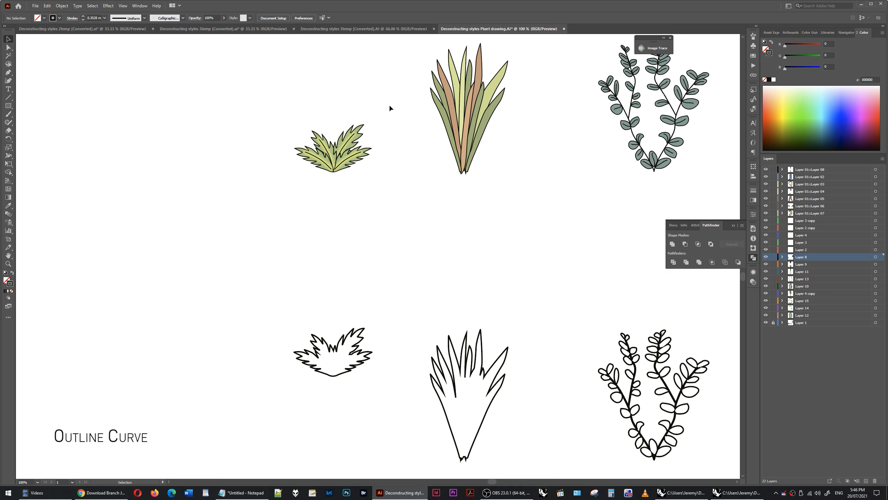
Step: Duplicate the small green fern directly below the original and unite the copy's shapes into one outline with Pathfinder
drag(390, 108, 291, 196)
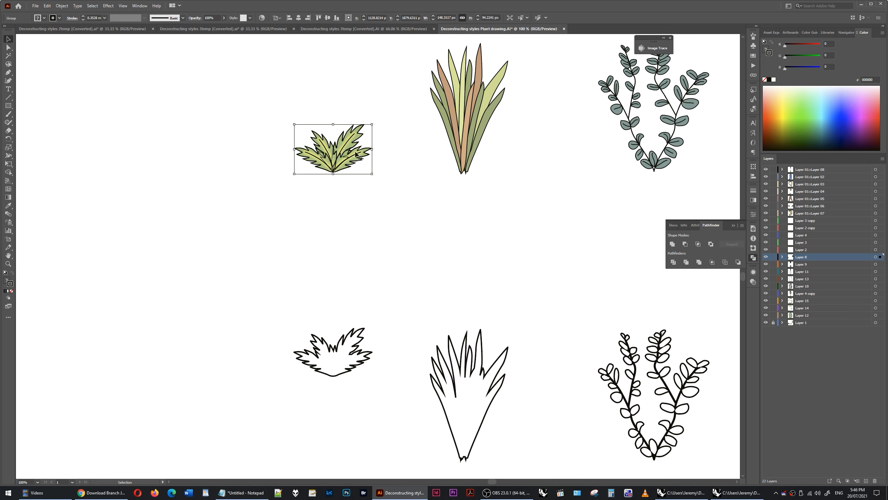
drag(355, 154, 338, 259)
drag(385, 206, 265, 278)
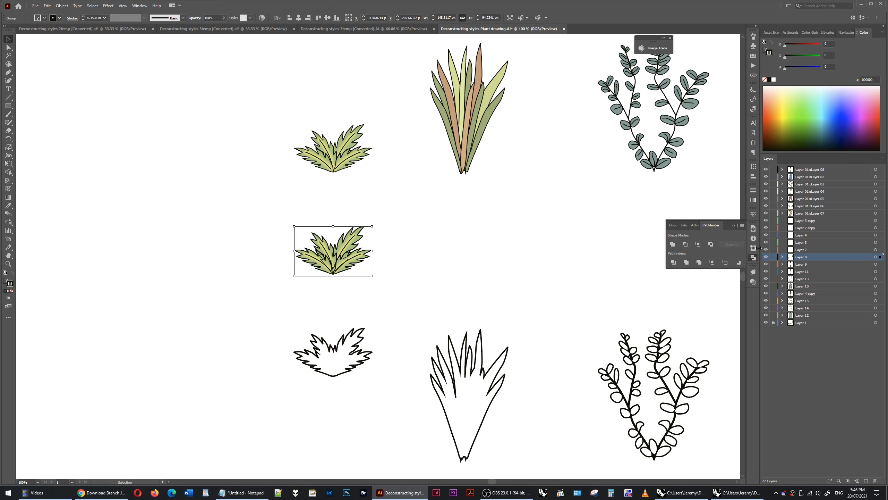
click(676, 245)
click(412, 234)
click(357, 242)
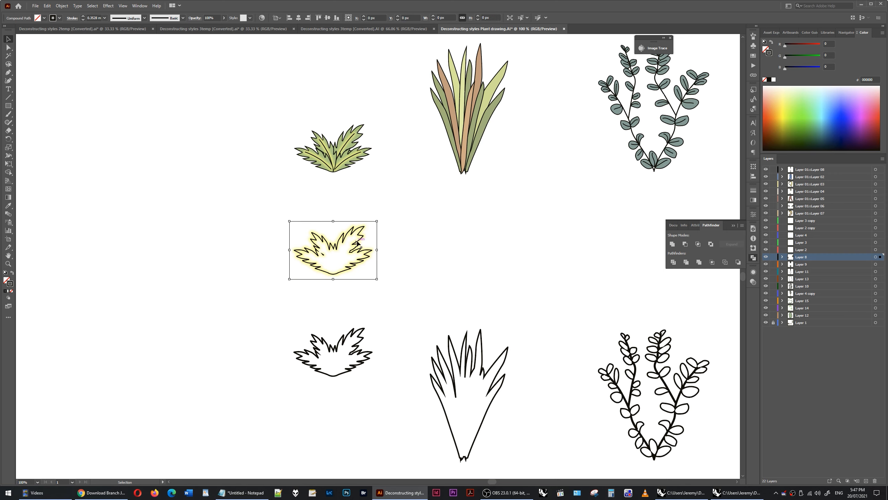
click(475, 209)
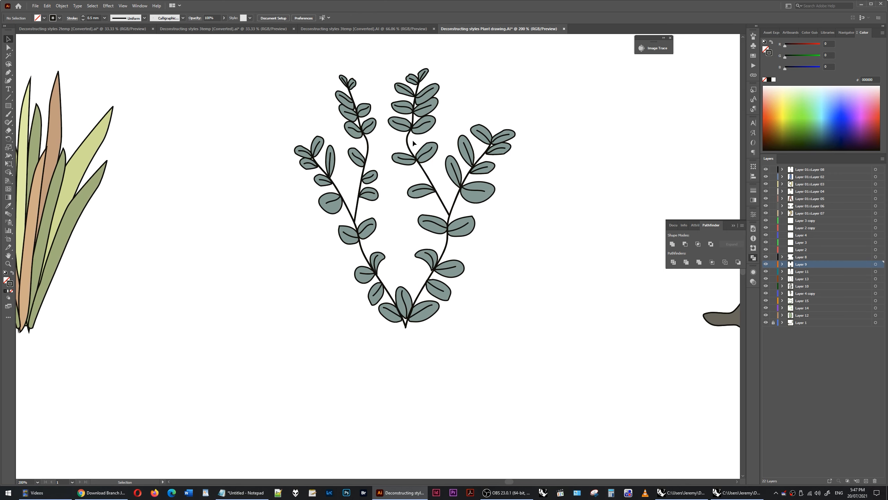
Step: Duplicate the branching plant with rounded grey-green leaves directly below the original
click(409, 143)
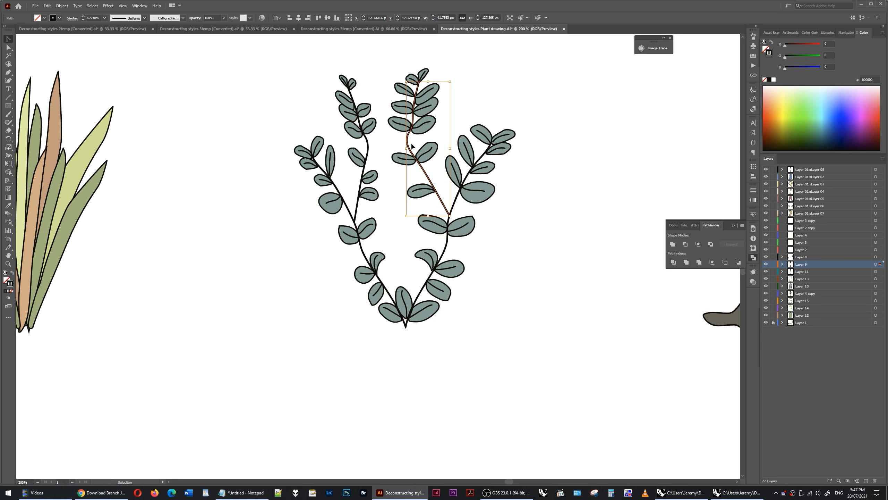
shift+click(457, 202)
scroll(547, 202, down, 1)
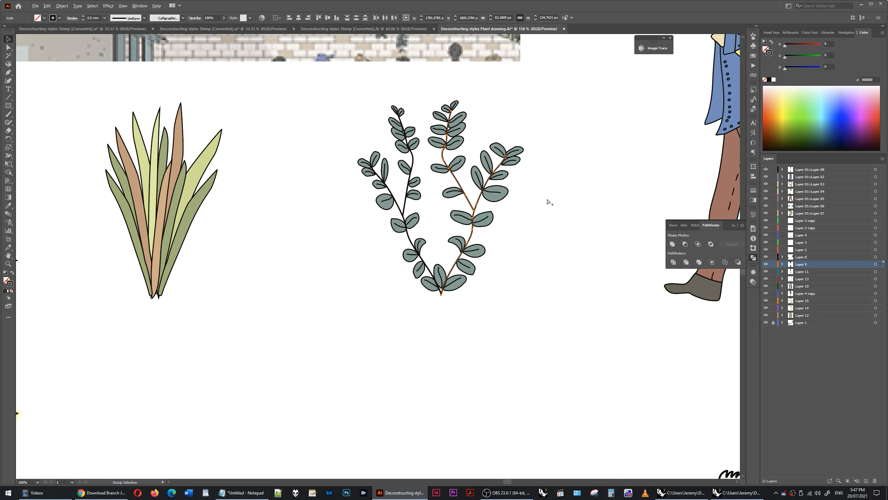
scroll(508, 205, down, 1)
drag(548, 125, 389, 302)
drag(472, 256, 475, 398)
click(526, 309)
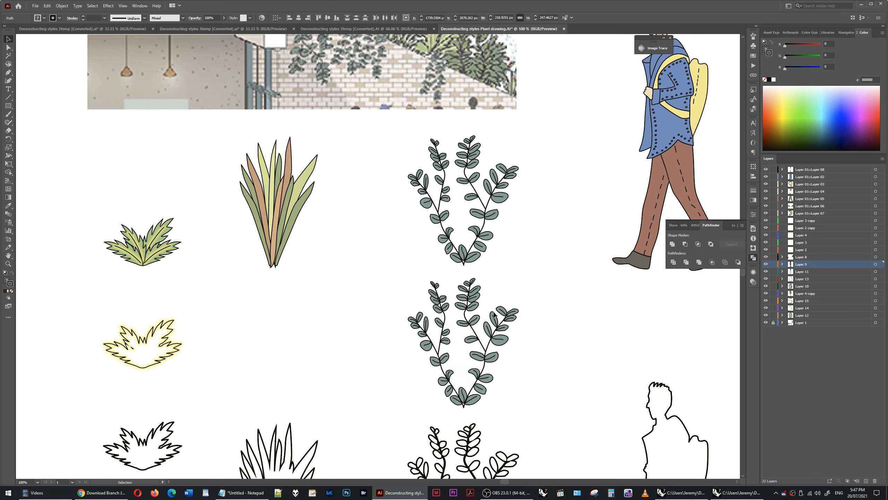
Step: Convert all stem lines of the copied branching plant to filled shapes with Outline Stroke
click(474, 334)
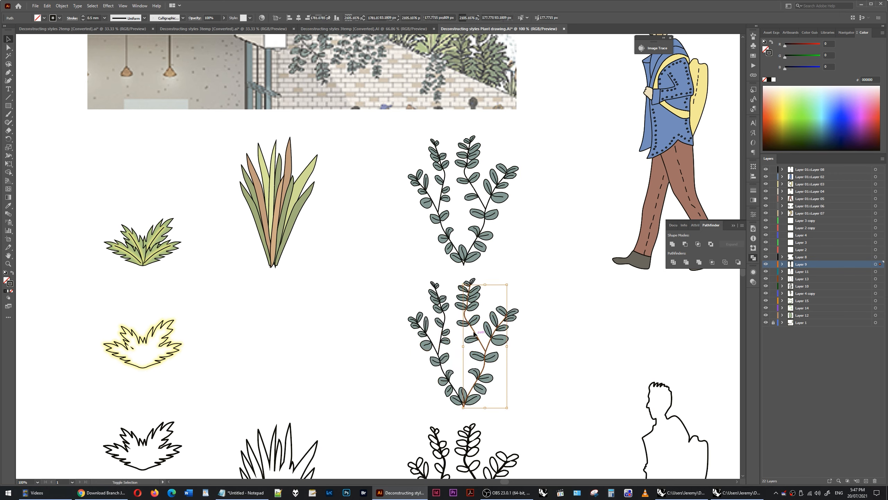
shift+click(443, 324)
click(62, 5)
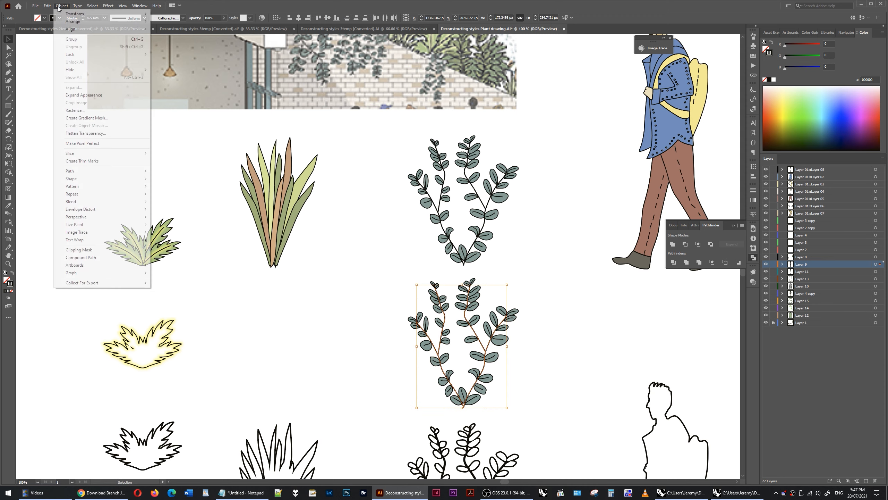
mouse_move(103, 171)
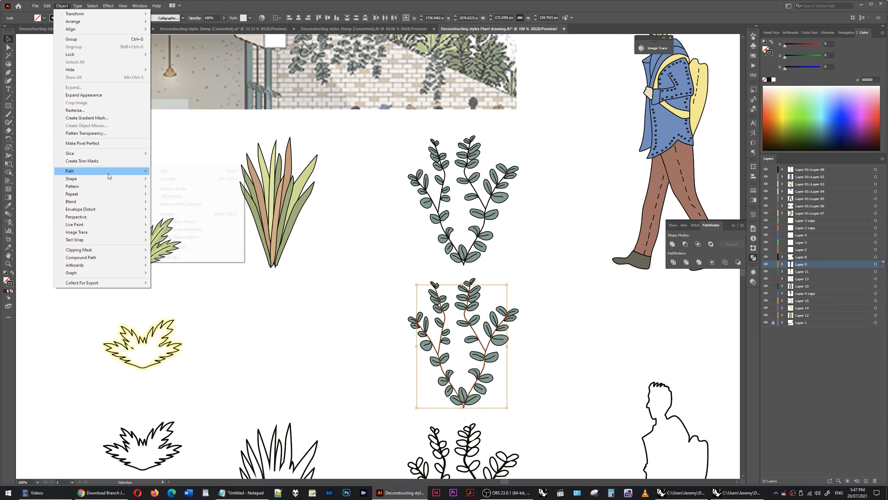
click(174, 189)
scroll(477, 406, up, 2)
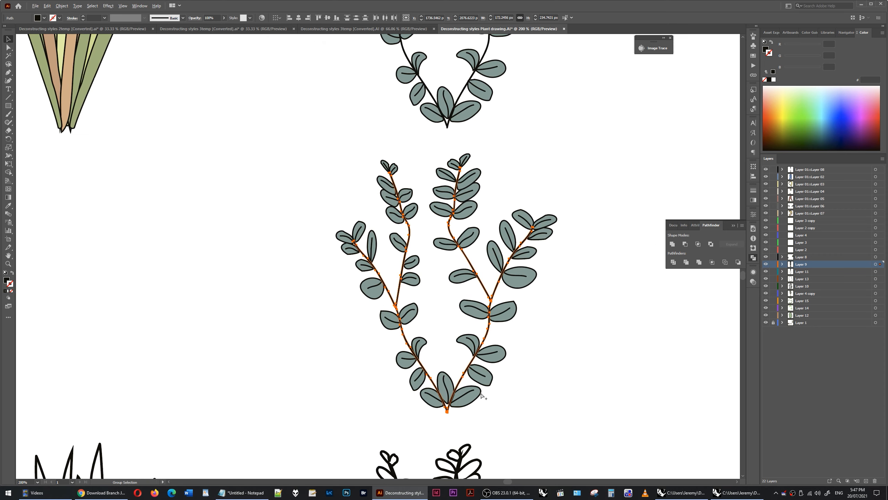
Step: Unite the leaves and stems of the copied branching plant into a single outline shape and inspect it
click(566, 269)
drag(581, 145, 310, 412)
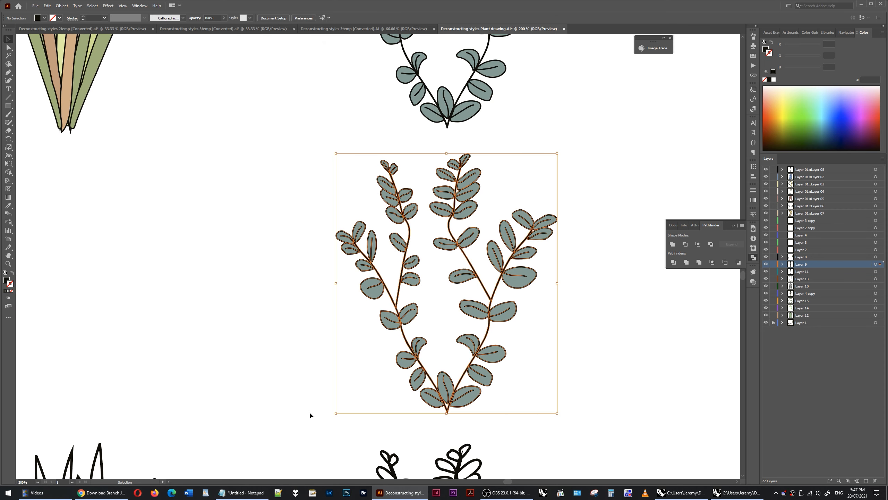
click(672, 244)
click(428, 249)
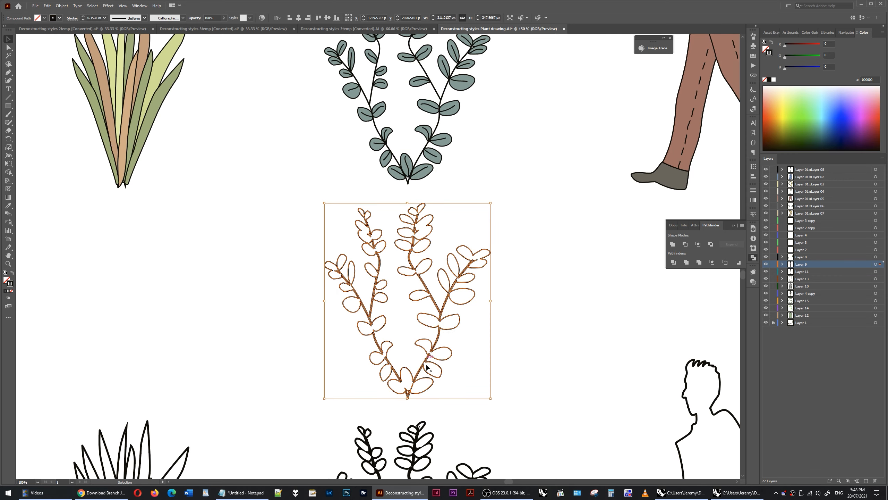
scroll(436, 404, up, 2)
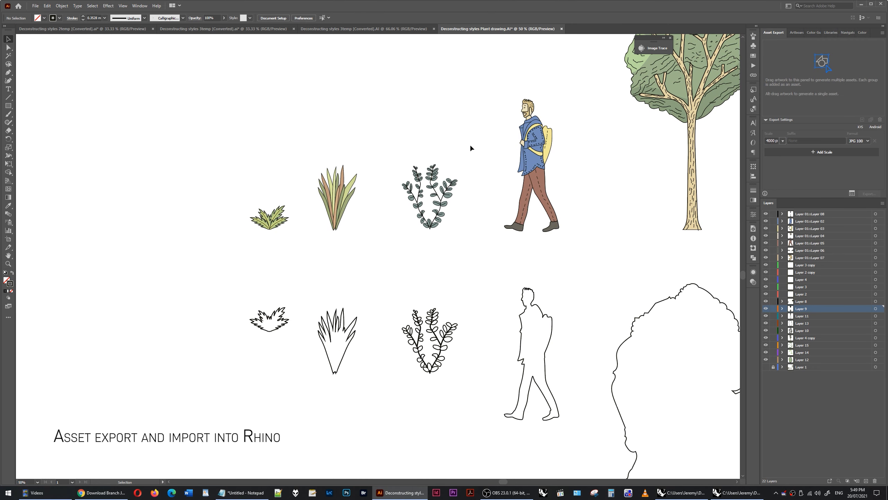
Step: Add the coloured branching plant as a single asset in Asset Export
drag(465, 152, 387, 231)
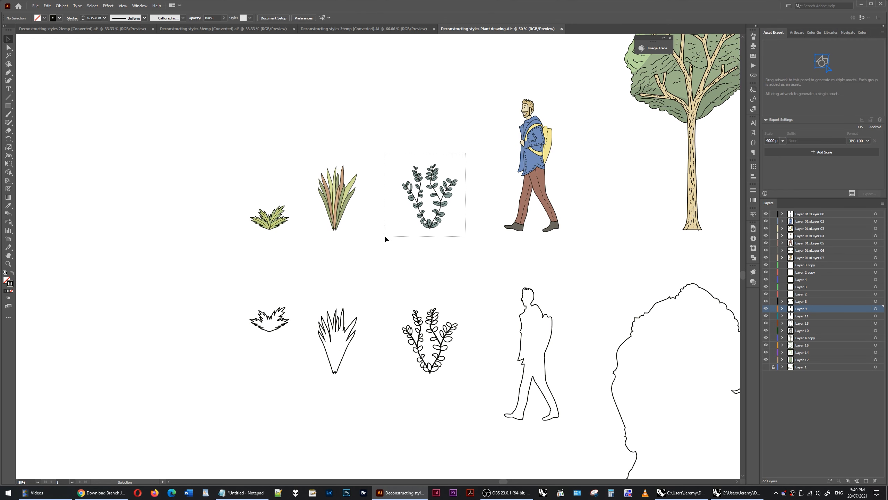
drag(385, 237, 386, 233)
drag(378, 159, 309, 236)
key(ctrl+equal)
drag(496, 128, 371, 262)
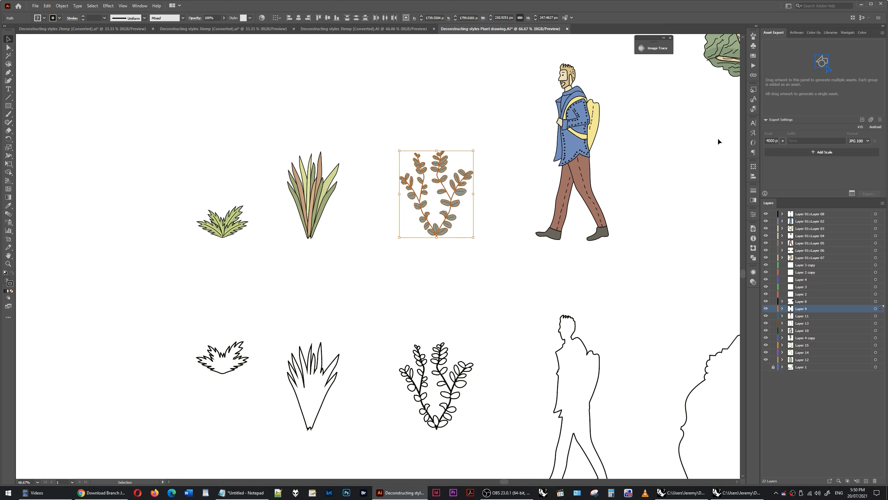
click(862, 119)
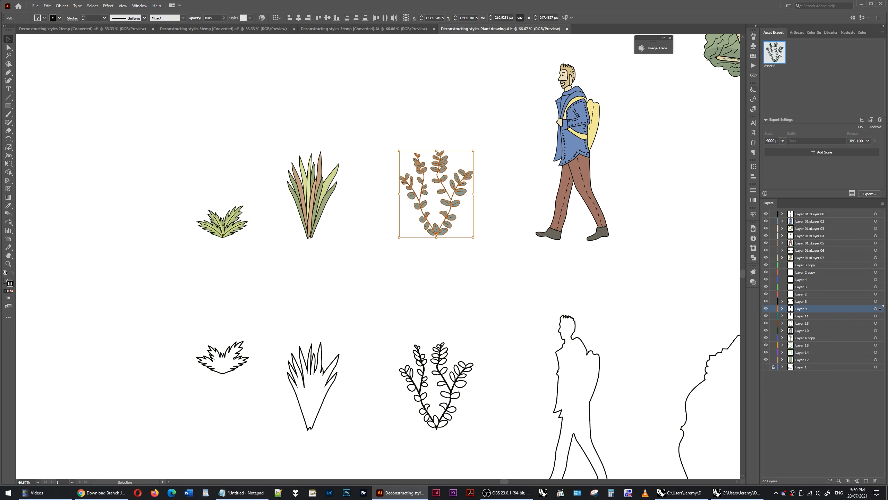
Step: Add the coloured spiky plant, the green fern and the walking man as separate export assets
drag(366, 119, 277, 257)
drag(265, 187, 179, 257)
click(862, 119)
key(ctrl+minus)
click(478, 121)
click(862, 120)
Step: Add the large coloured hand-drawn tree as a single export asset
key(ctrl+minus)
key(ctrl+minus)
drag(515, 84, 394, 291)
click(861, 119)
click(610, 242)
Step: Export all five collected assets as JPG 100 images at the 4000 px scale
key(ctrl+plus)
drag(416, 233, 440, 267)
key(ctrl+plus)
click(851, 193)
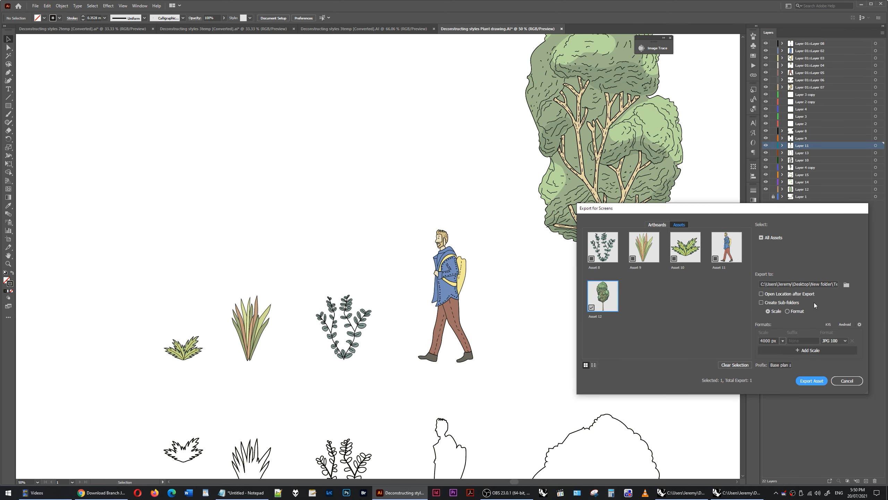
click(591, 259)
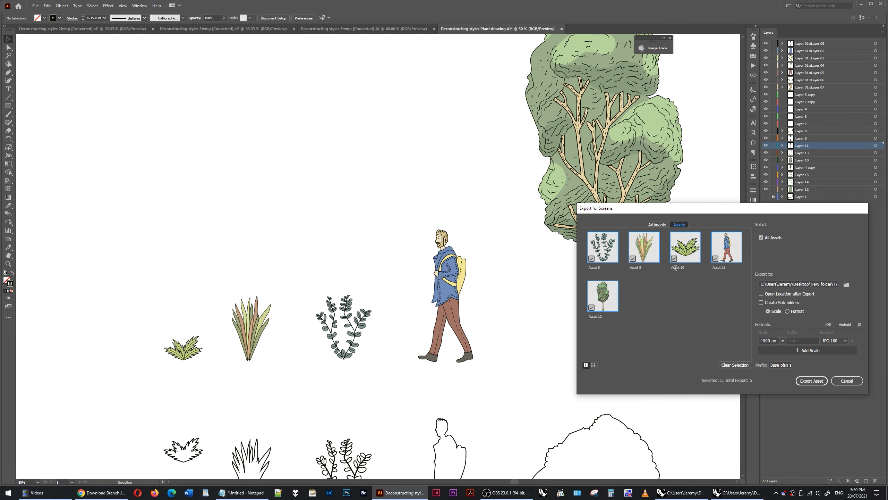
click(822, 381)
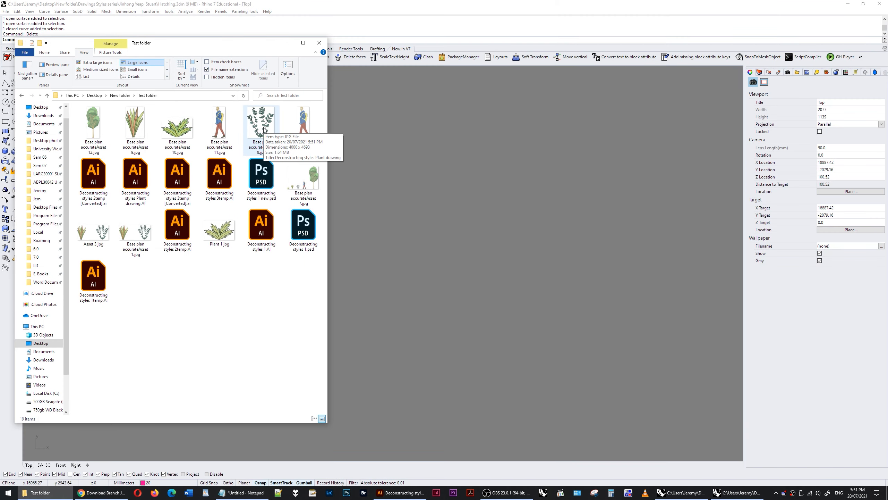
Step: In Rhino, place the branching plant image Base plan accurateAsset 8.jpg as a picture in the Top view
drag(245, 135, 445, 193)
click(365, 263)
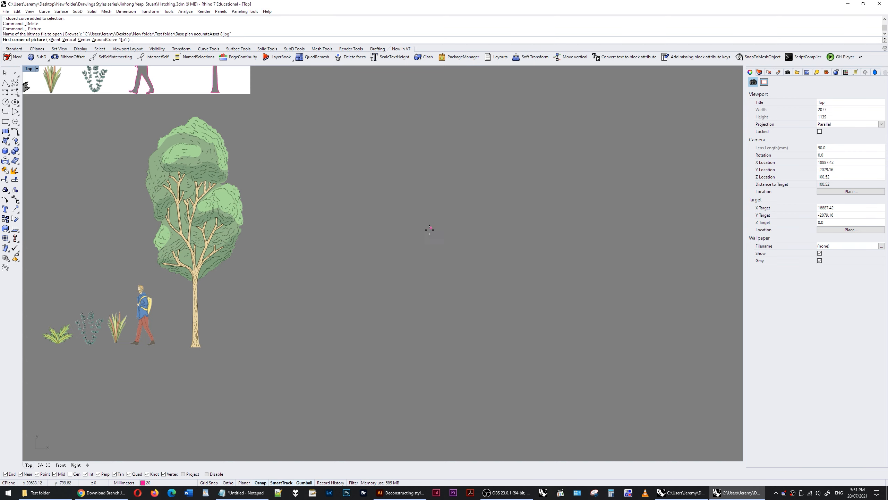
click(410, 266)
click(456, 213)
Step: Place the walking man image Base plan accurateAsset 11.jpg as a taller picture beside the branching plant
click(45, 492)
drag(219, 124, 444, 202)
click(367, 263)
click(475, 260)
click(527, 132)
Step: Place the fern image Base plan accurateAsset 10.jpg as a picture on the other side of the branching plant
click(50, 496)
drag(178, 129, 412, 175)
click(367, 263)
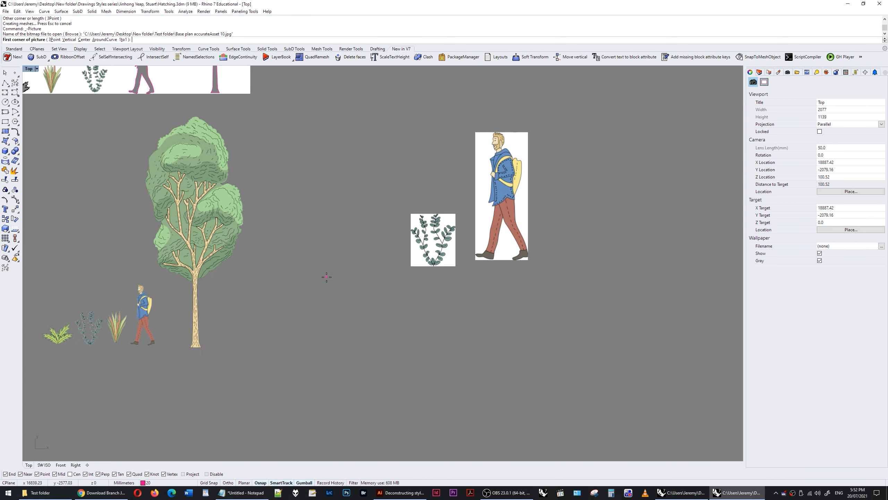
click(327, 277)
click(377, 245)
Step: Place the spiky plant image Base plan accurateAsset 9.jpg as a picture beside the fern
click(45, 492)
drag(136, 129, 408, 169)
click(256, 286)
click(296, 257)
Step: Place the tree image Base plan accurateAsset 12.jpg as a large picture beside the walking man
click(46, 493)
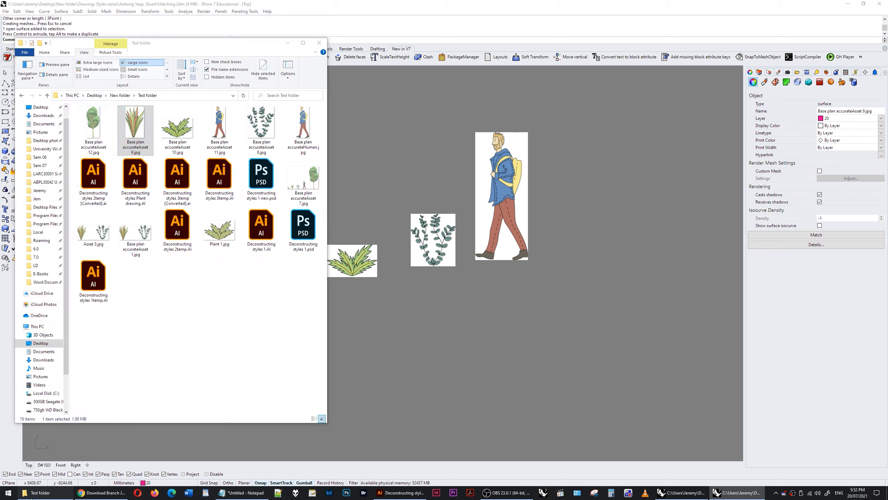
drag(94, 128, 437, 182)
click(367, 263)
click(547, 259)
scroll(617, 166, down, 8)
click(671, 136)
Step: Move all five pictures together away from the earlier samples and arrange the fern and spiky plant in the row
mouse_move(642, 211)
mouse_down()
mouse_move(383, 351)
mouse_move(360, 353)
mouse_up()
drag(518, 280, 621, 285)
scroll(525, 297, up, 4)
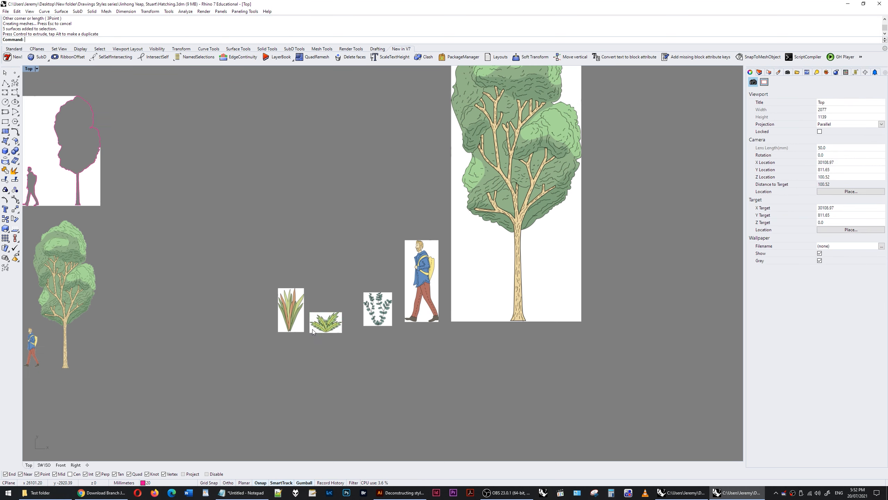
drag(312, 329, 323, 322)
mouse_move(291, 329)
mouse_down()
mouse_move(299, 322)
mouse_move(298, 340)
mouse_up()
drag(298, 280, 298, 272)
click(370, 210)
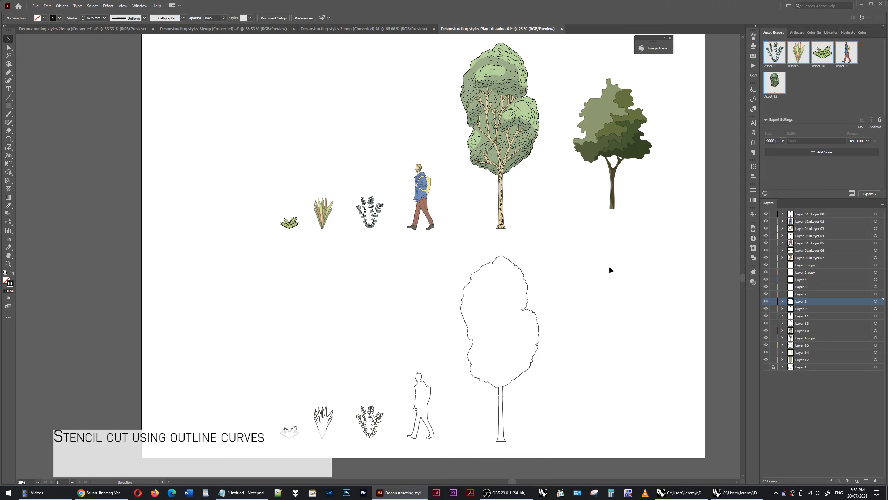
Step: In Illustrator, select all the outline curves and review the Export As file types, such as DWG and SVG, without exporting
drag(622, 274, 278, 441)
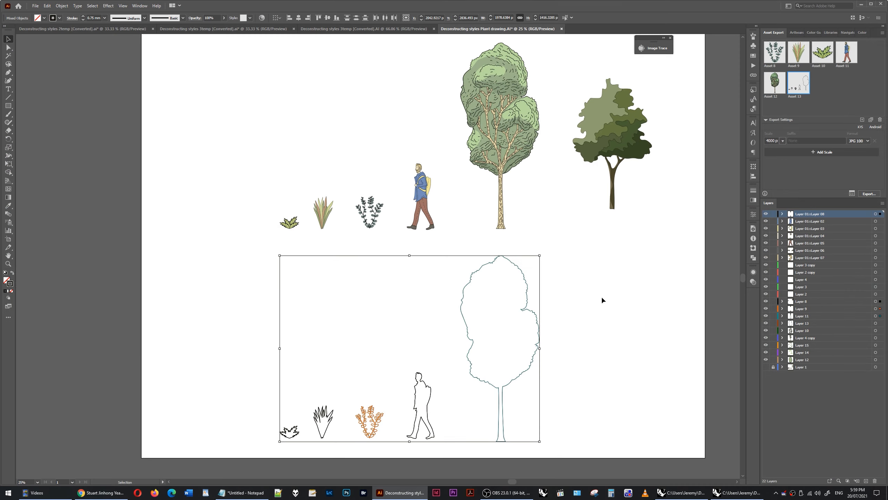
click(35, 6)
mouse_move(68, 143)
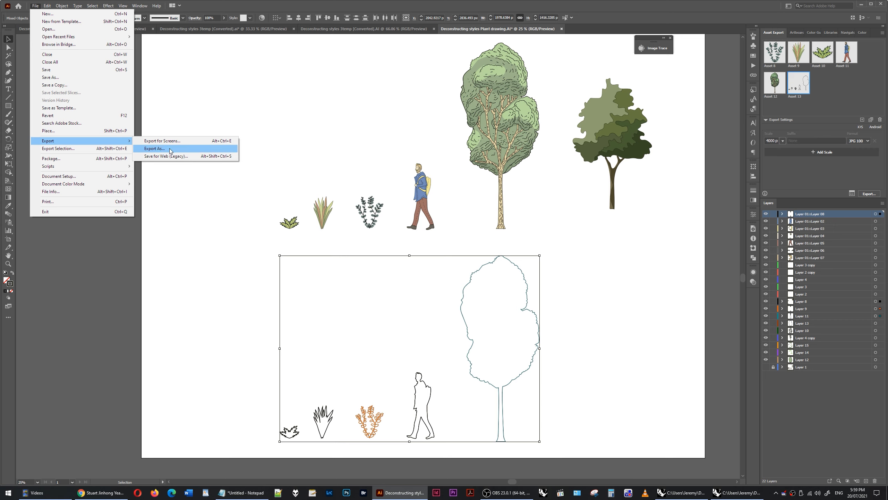
click(156, 149)
click(89, 180)
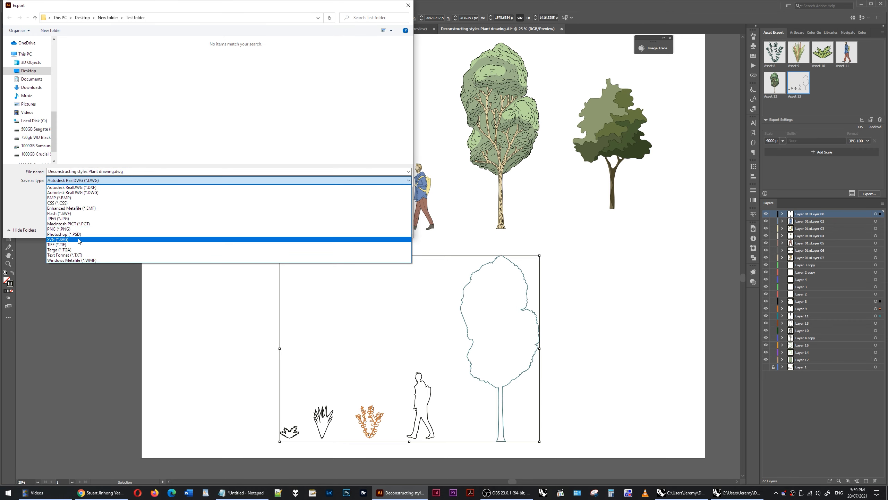
click(214, 135)
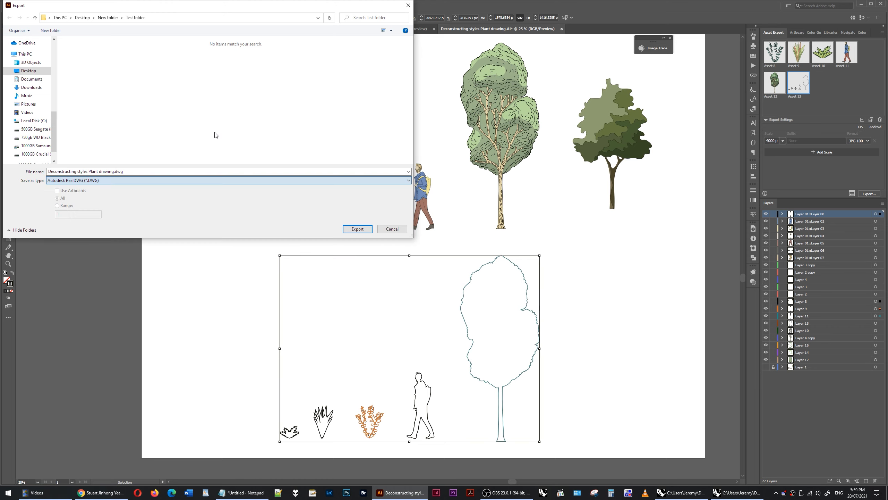
click(389, 227)
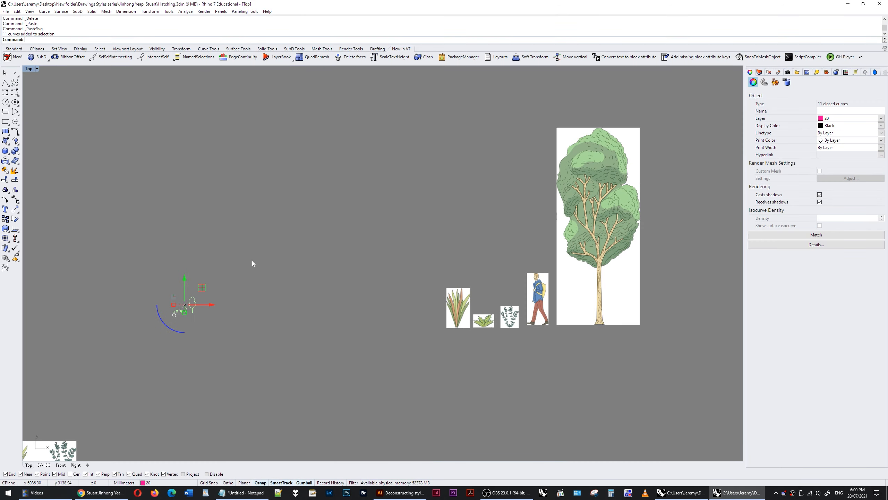
Step: In Rhino, scale up the pasted outline curves and align them with the edges of the matching pictures
drag(233, 264, 159, 328)
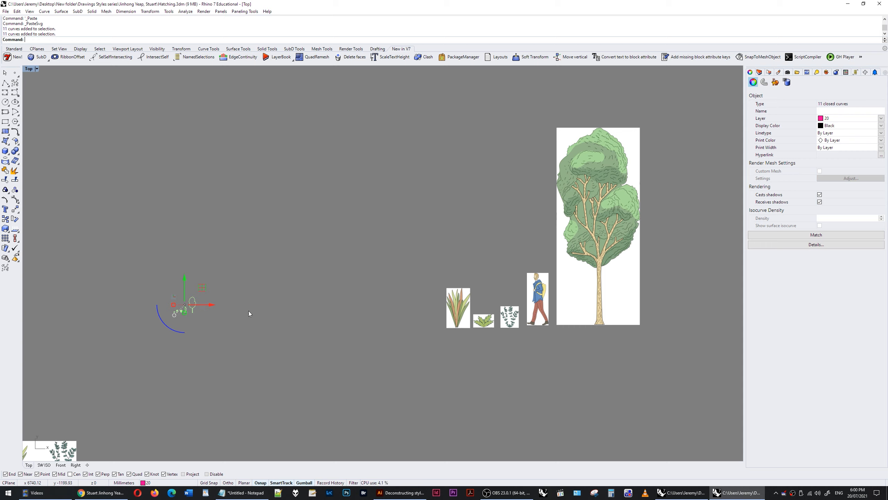
drag(174, 304, 72, 313)
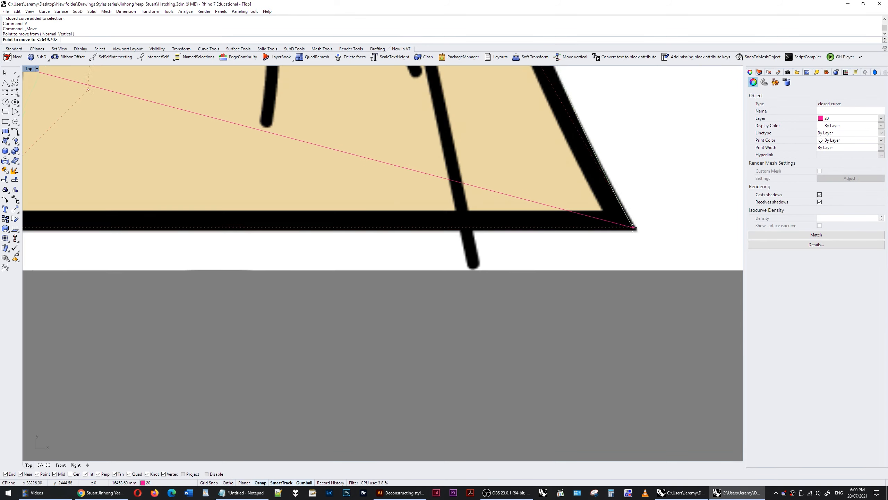
click(580, 374)
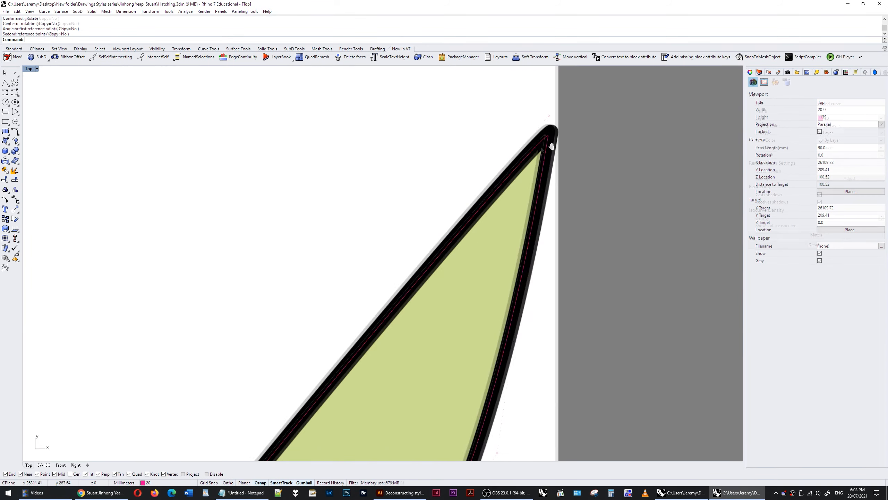
click(541, 140)
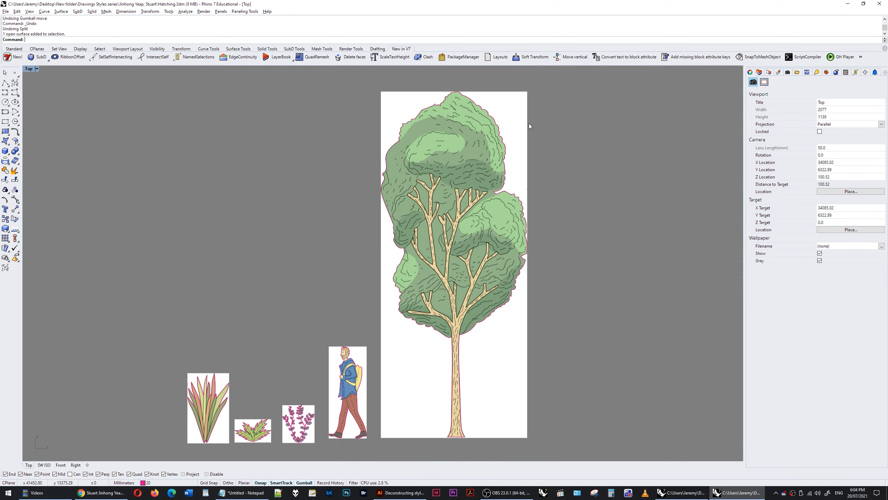
Step: Split the tree picture with its outline curve and move the cut-out tree clear of its white surround
click(527, 123)
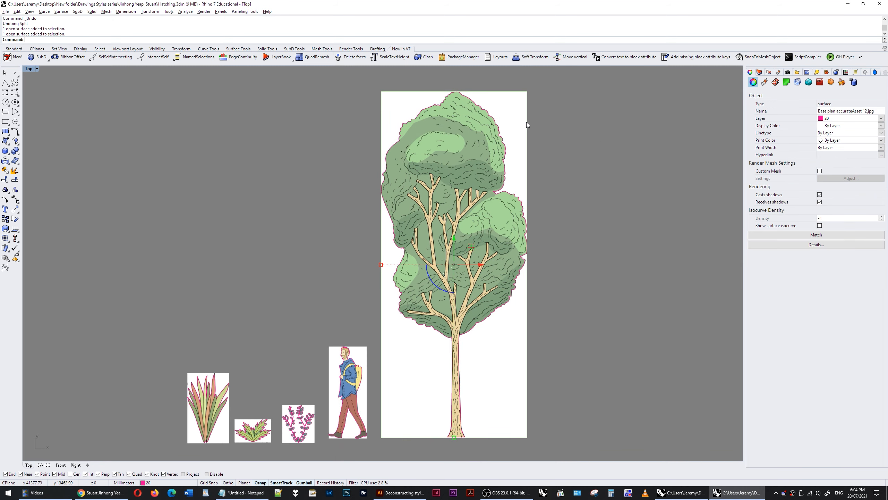
key(Return)
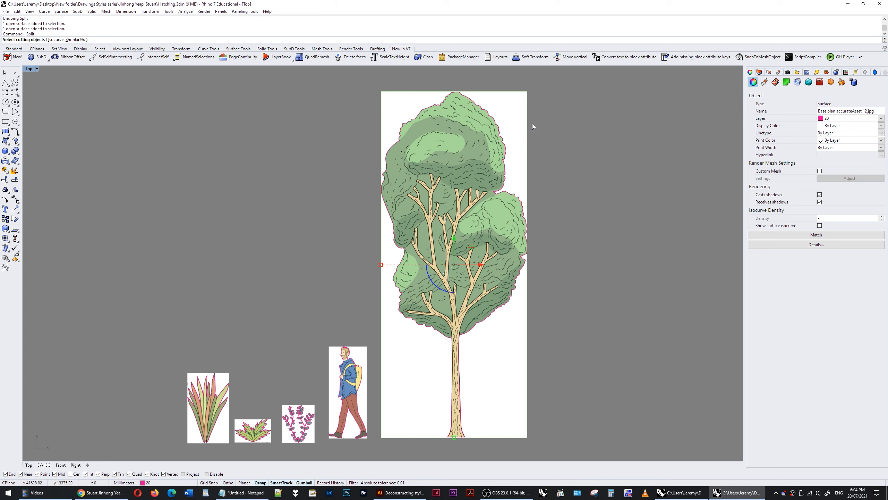
click(487, 113)
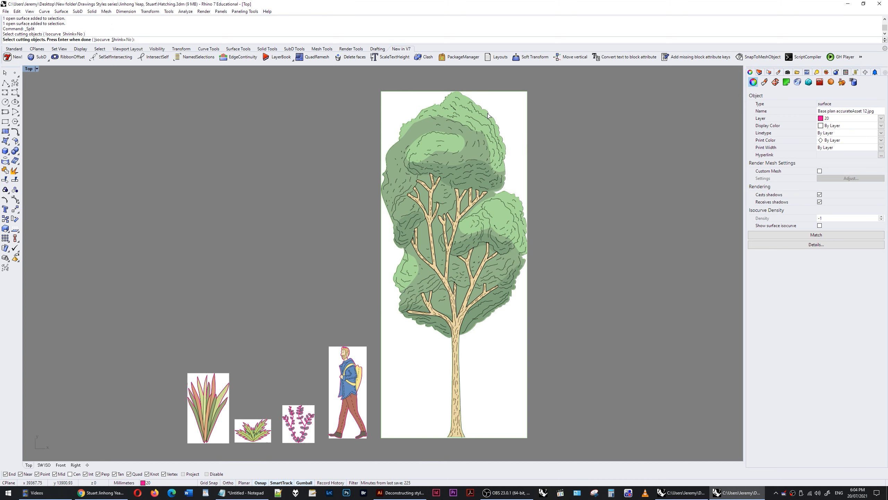
key(Return)
click(452, 120)
scroll(451, 120, down, 5)
drag(471, 163, 568, 178)
Step: Unwrap the cut-out tree in the UV Editor within a tall rectangle beside it and apply the texture mapping
click(776, 83)
click(763, 109)
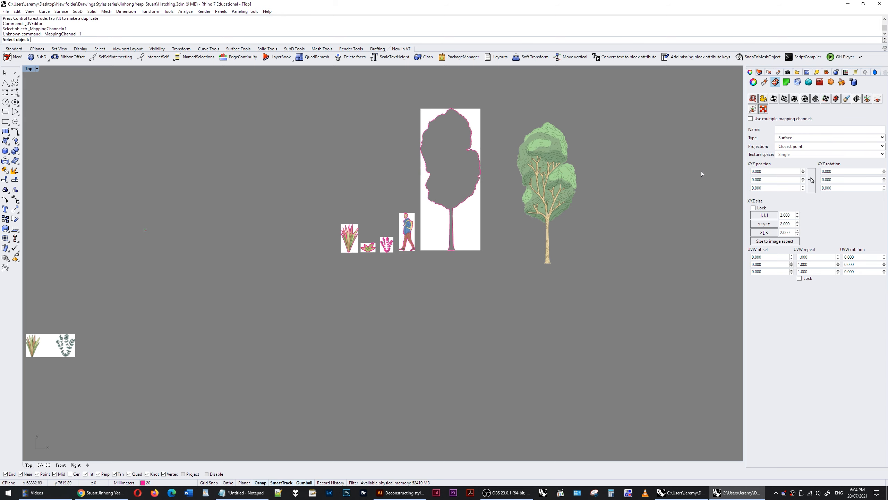
click(567, 143)
key(Return)
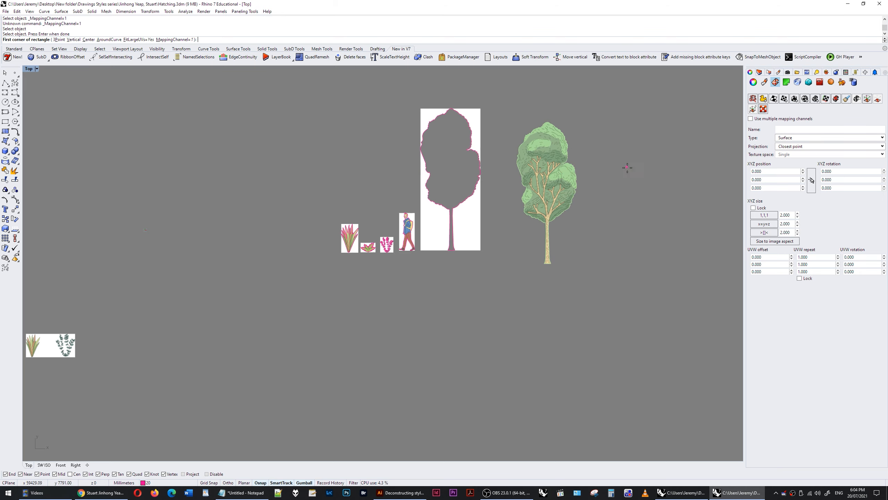
click(584, 267)
click(653, 102)
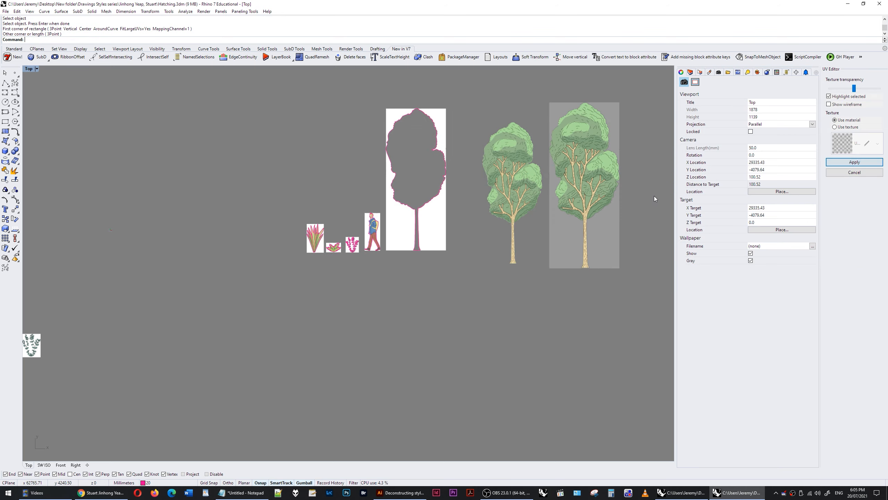
click(843, 161)
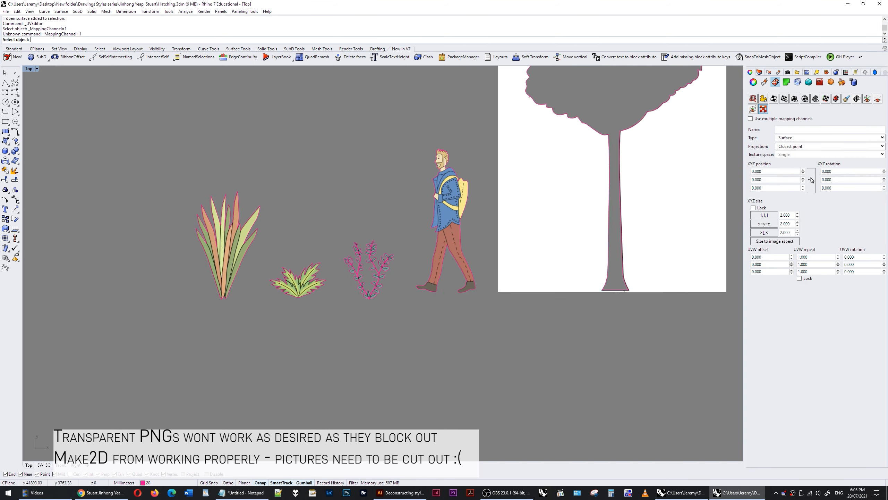
Step: Apply UV Editor texture mapping to the cut-out walking man and to a cut-out plant
click(447, 210)
click(846, 161)
scroll(377, 280, up, 8)
click(763, 109)
click(357, 315)
click(839, 160)
click(763, 109)
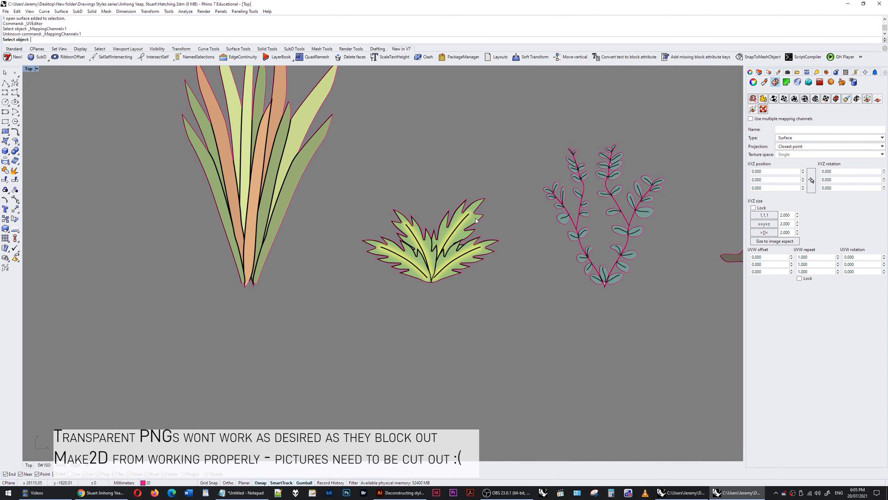
Step: Move the cut-out tree by the base of its trunk into line with the walking man and plants
scroll(562, 243, down, 5)
click(419, 137)
scroll(419, 137, down, 12)
text(m)
key(space)
click(596, 372)
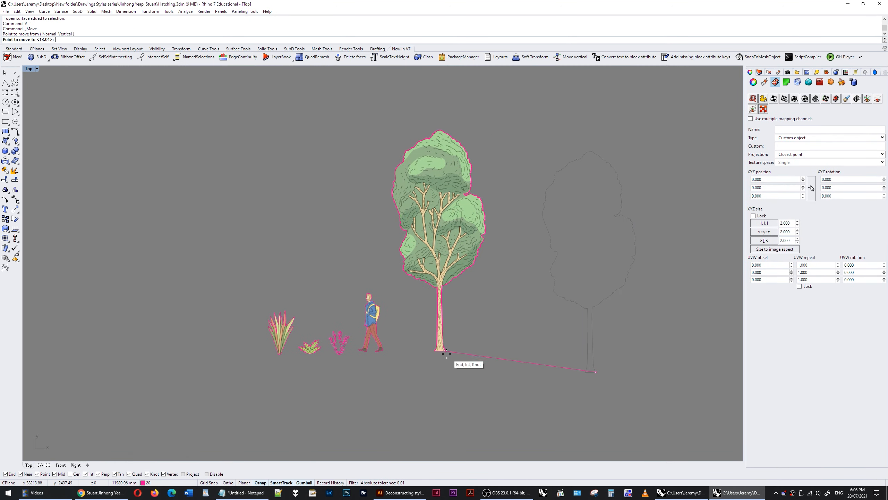
click(446, 353)
key(Escape)
scroll(426, 187, up, 4)
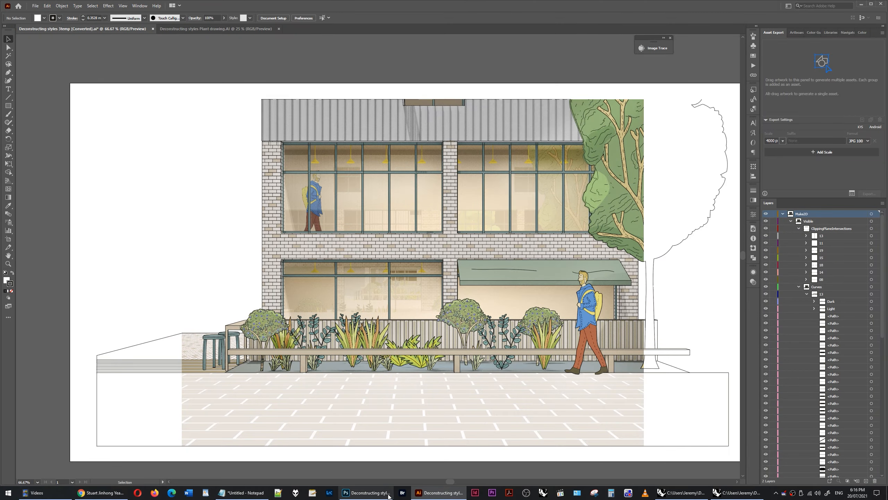
Step: Switch to Photoshop and view the Albedo, Shading, Reflections and Colour Key layers of the building illustration one at a time
click(367, 492)
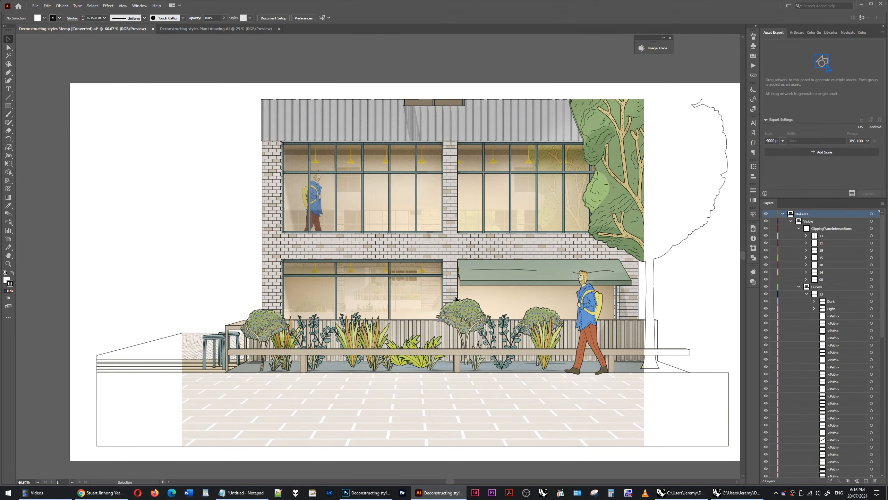
click(387, 494)
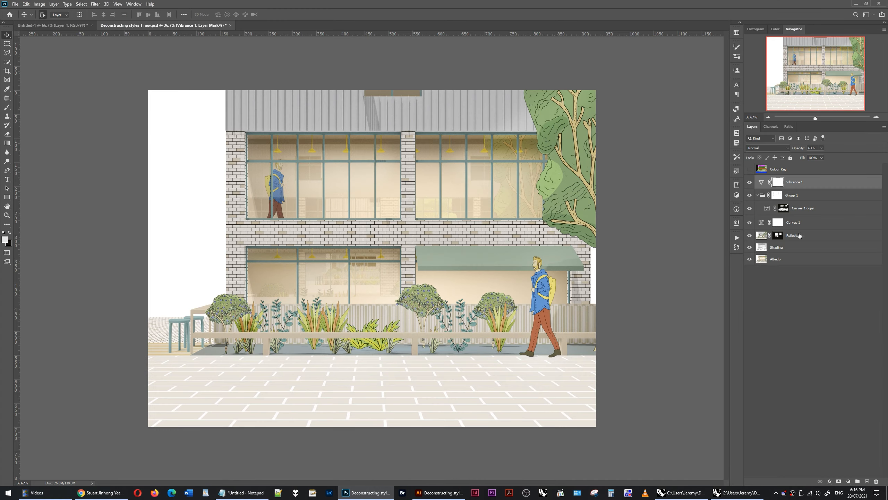
alt+click(750, 259)
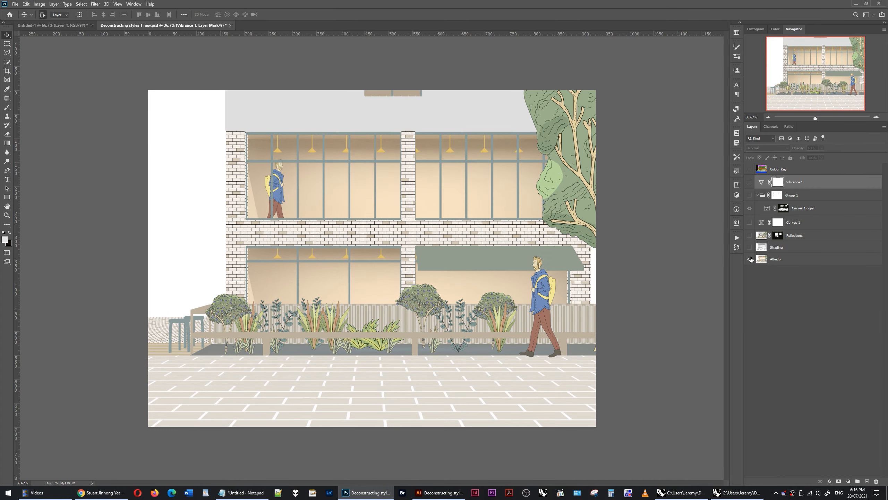
alt+click(749, 247)
alt+click(750, 235)
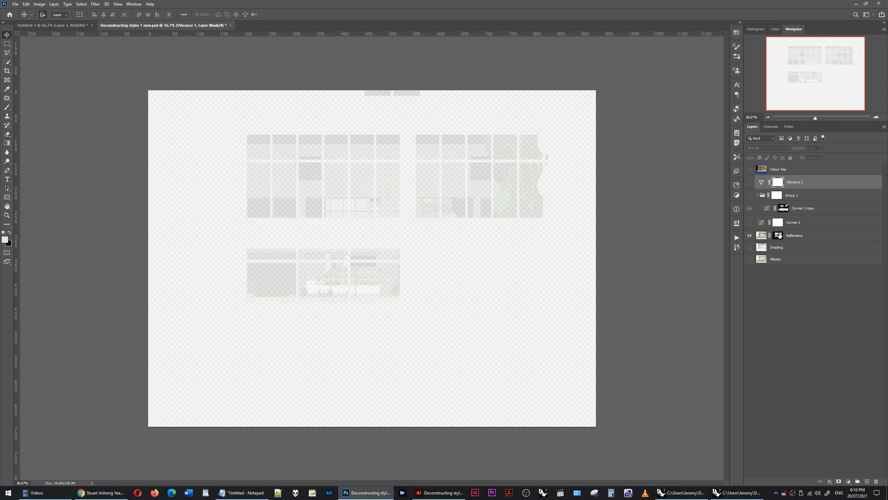
alt+click(749, 169)
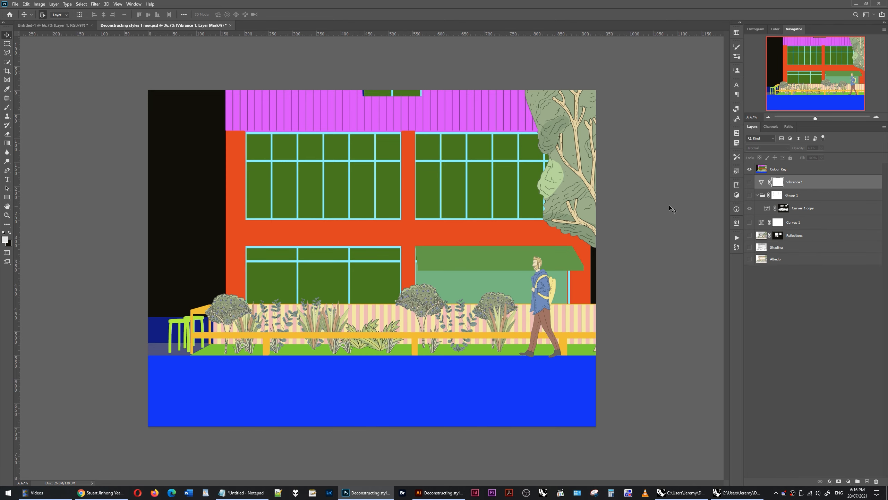
alt+click(755, 170)
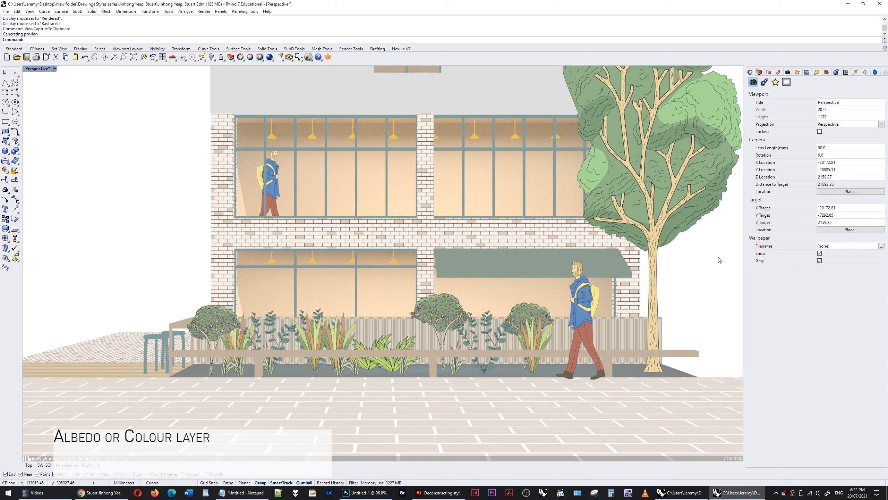
Step: In Rhino, enable the NVIDIA denoiser post effect to compare the raytraced view, and disable it again
click(37, 68)
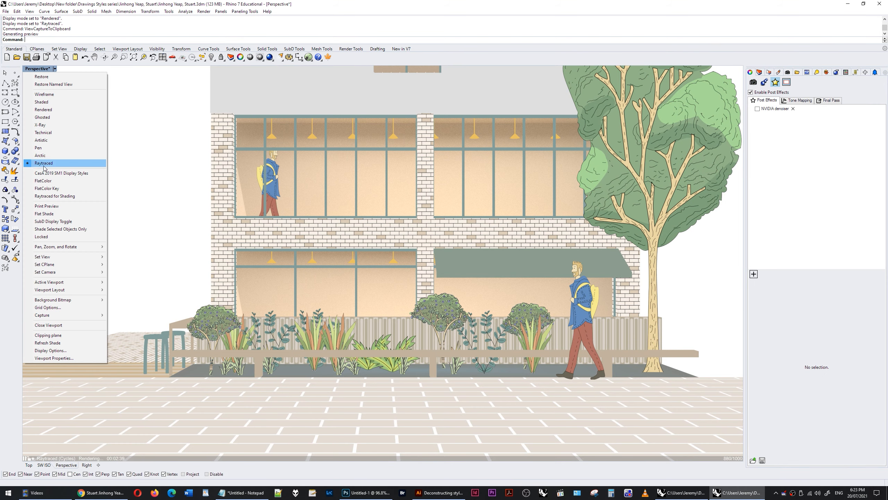
click(376, 3)
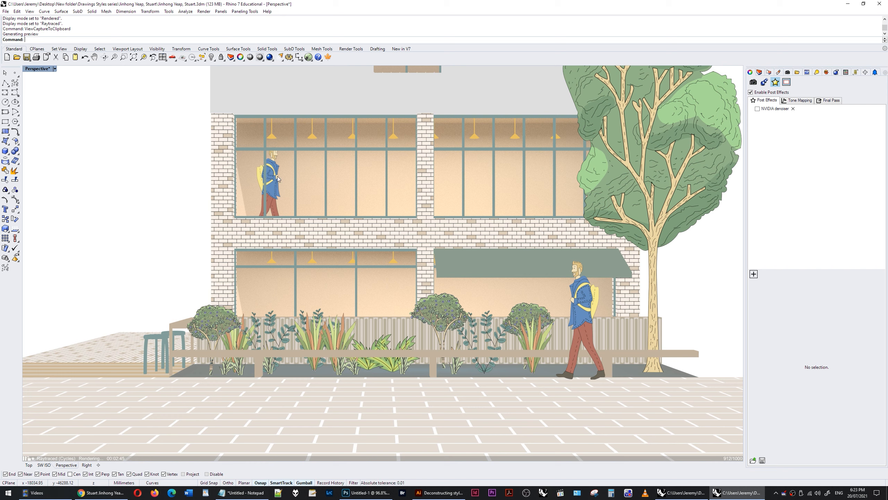
click(772, 111)
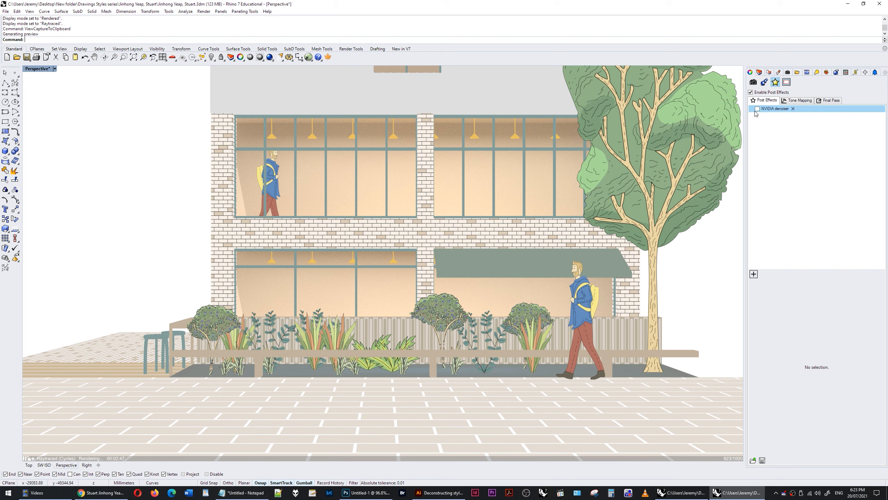
click(758, 109)
click(748, 118)
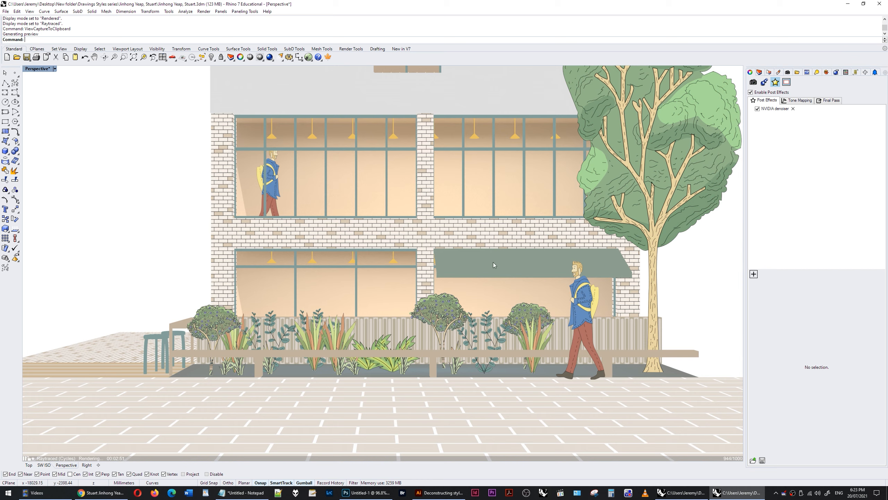
click(756, 109)
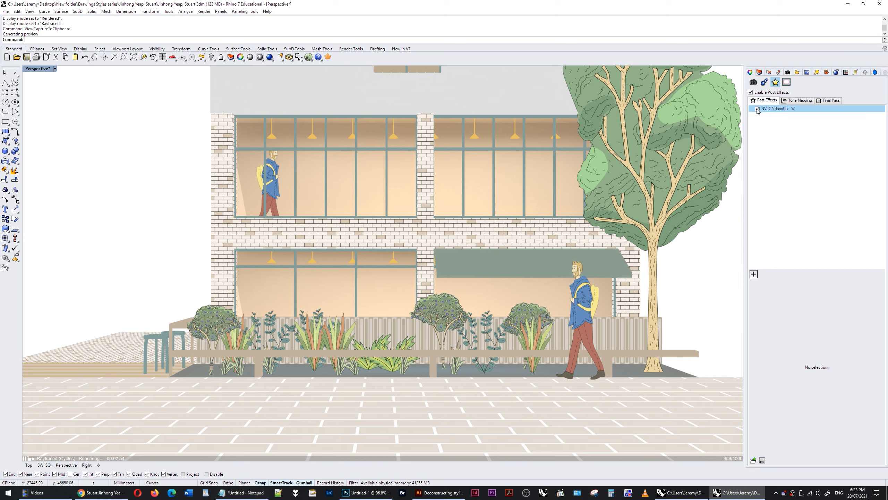
click(757, 109)
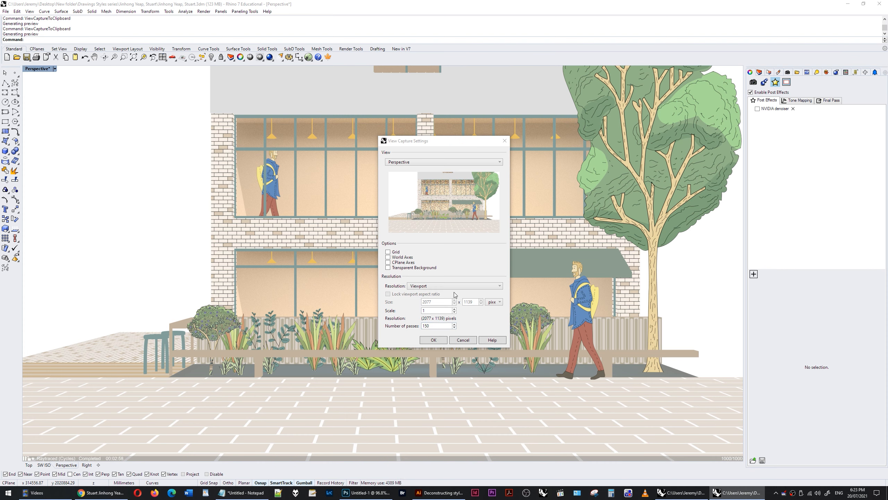
Step: Capture the raytraced Perspective view to the clipboard, scaled up to 3115 x 1708 pixels
double_click(441, 310)
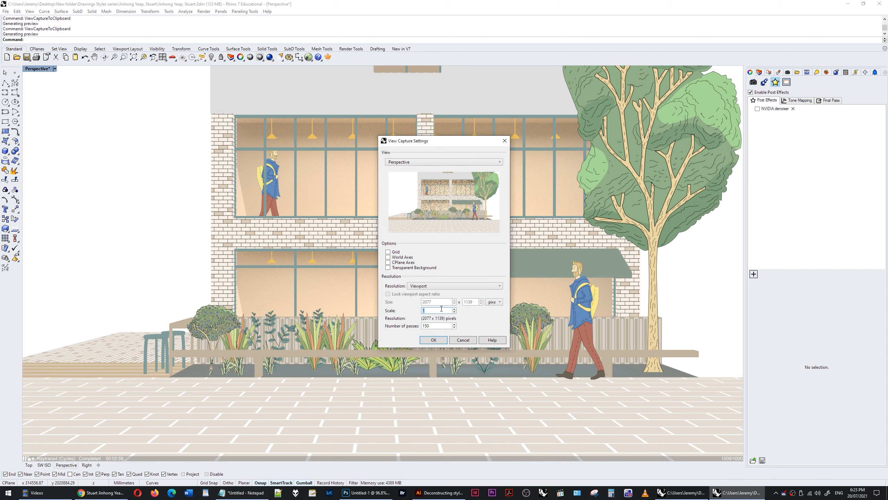
text(1)
double_click(425, 325)
click(430, 343)
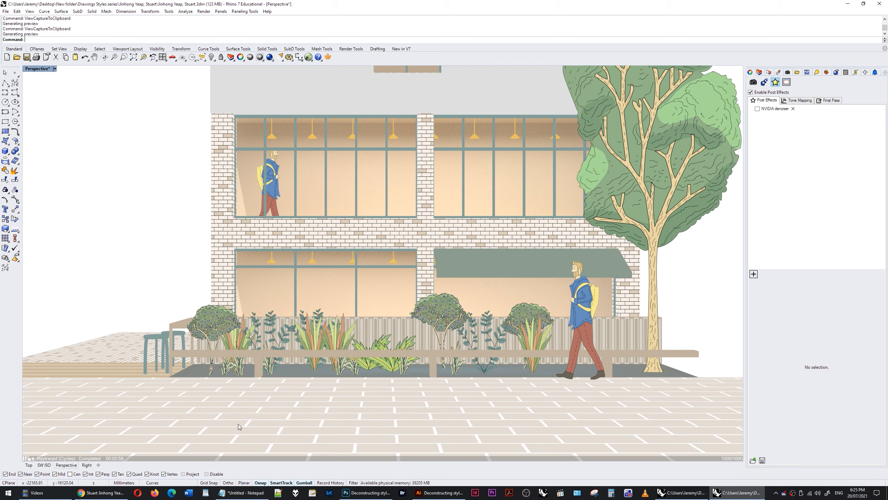
Step: In Photoshop, create a new 3115 x 1708 px document from the Clipboard preset and paste the captured view into it
click(368, 492)
click(15, 4)
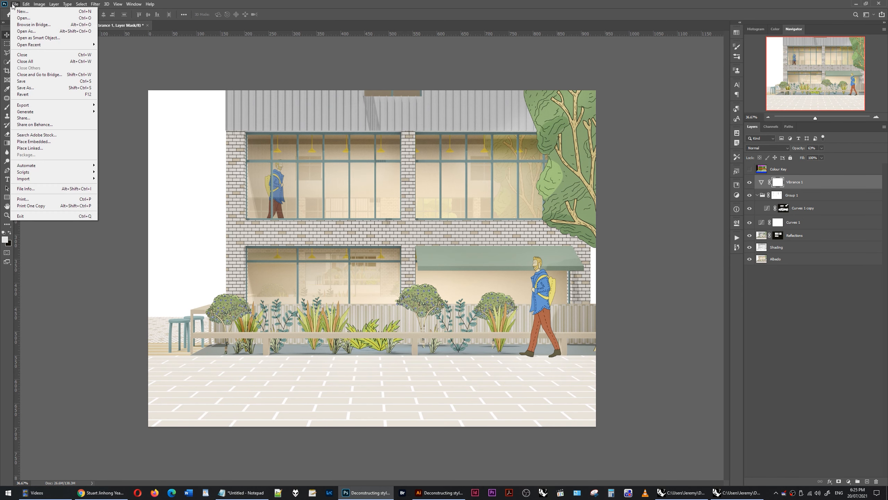
click(35, 11)
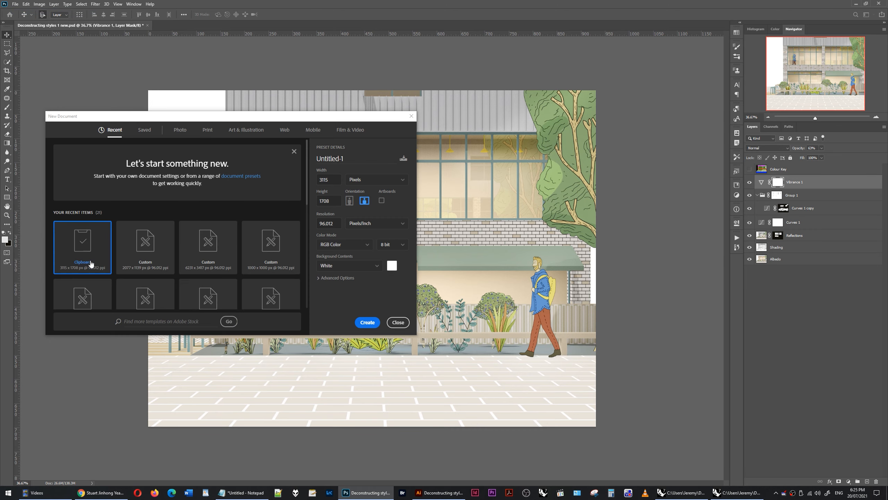
click(367, 322)
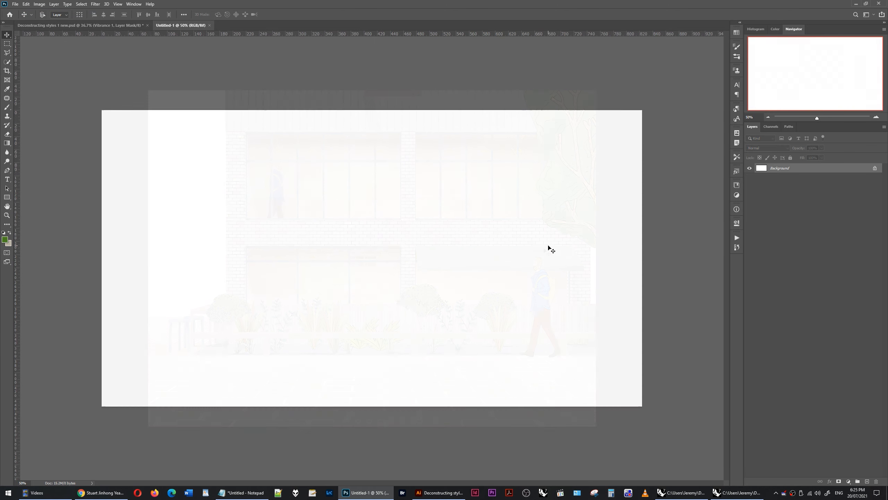
key(ctrl+v)
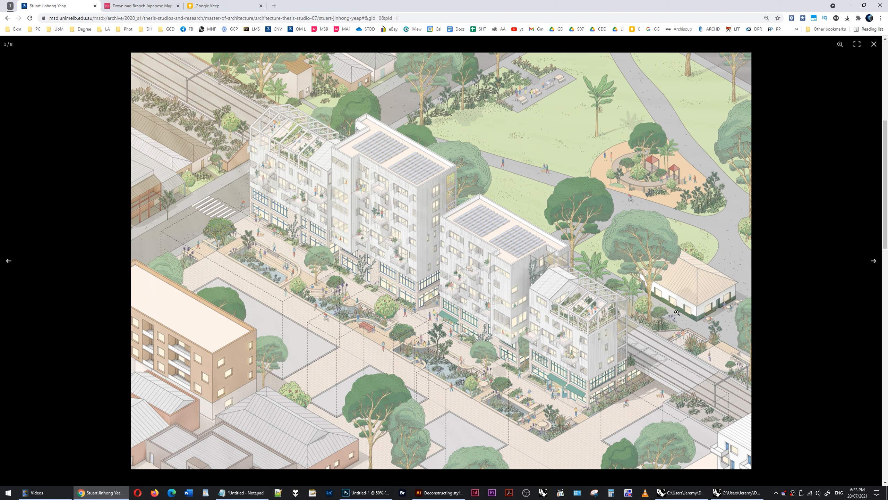
Step: Page through the reference project's drawings in the browser gallery, from the axonometric view to the section through the underpass
click(871, 262)
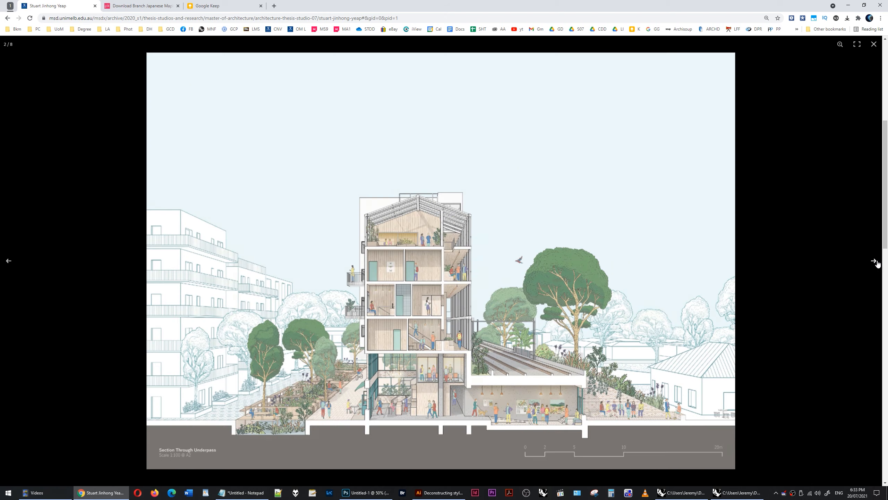
click(871, 262)
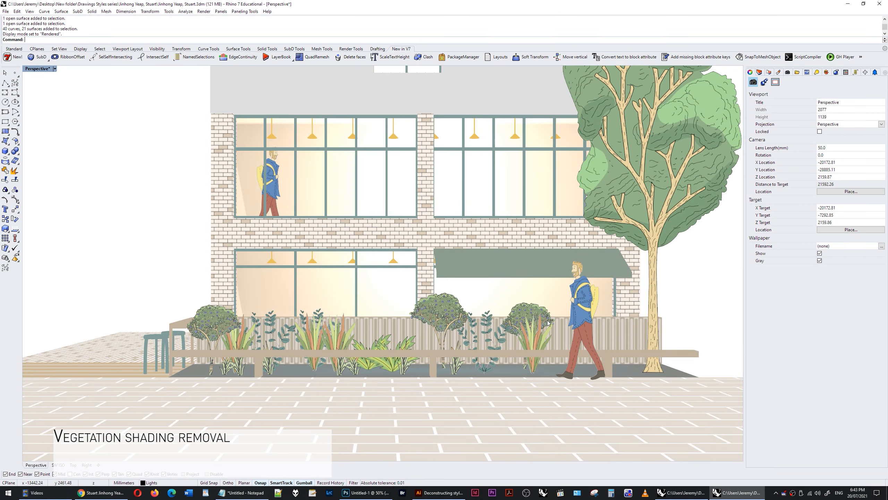
Step: In Rhino, inspect a shrub stencil's shadow settings, select all objects on the Stencils sublayers and open their properties
click(214, 323)
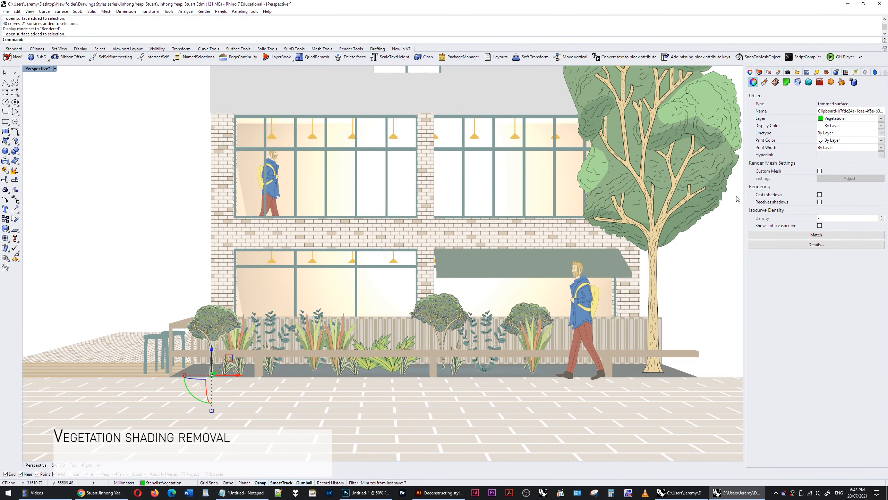
click(769, 72)
right_click(783, 218)
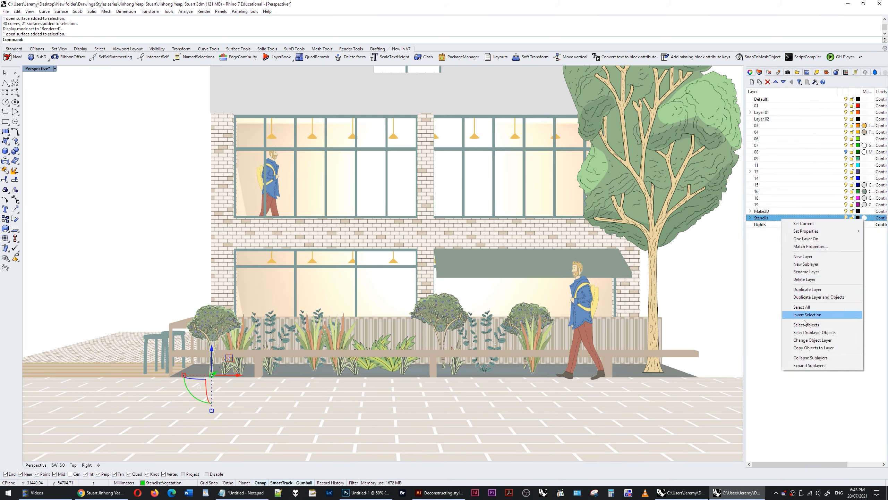
click(814, 332)
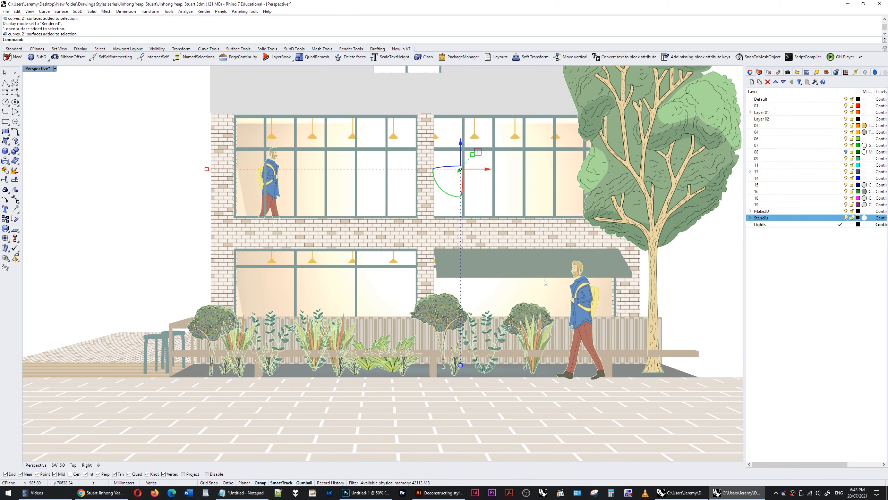
click(751, 73)
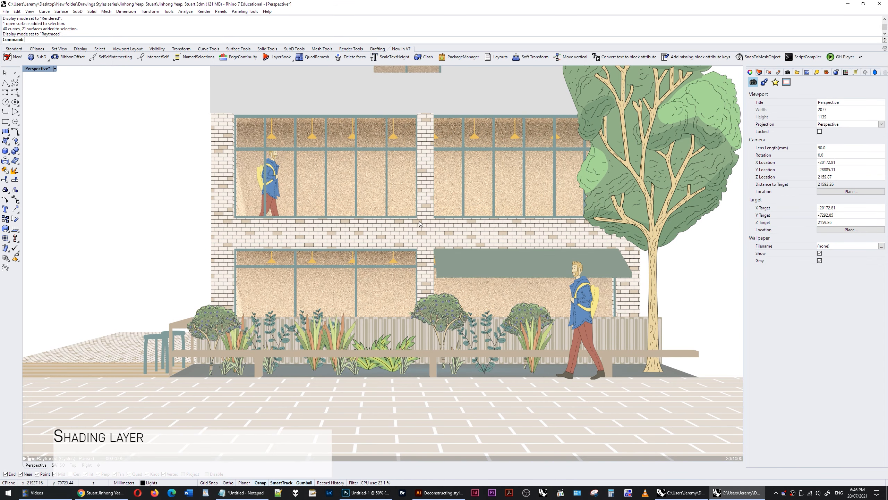
Step: In the Raytraced display mode's options, set colour and material usage to Single color for all objects and choose the object colour
click(54, 68)
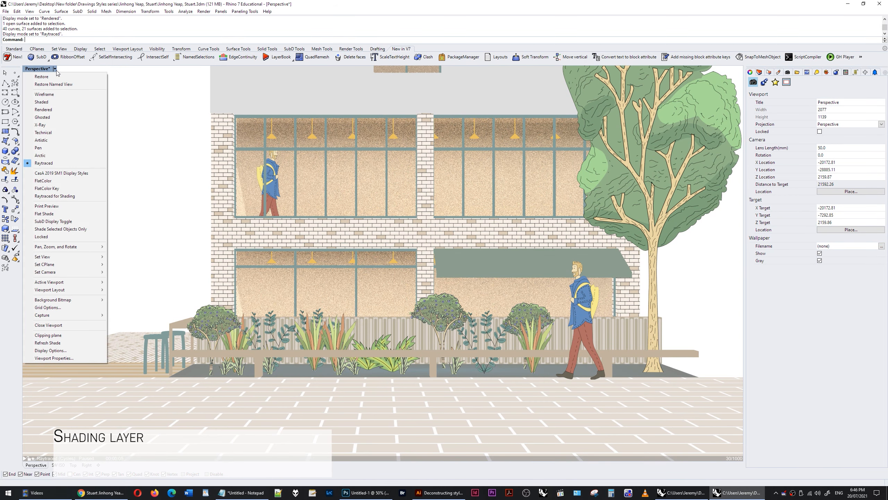
click(51, 350)
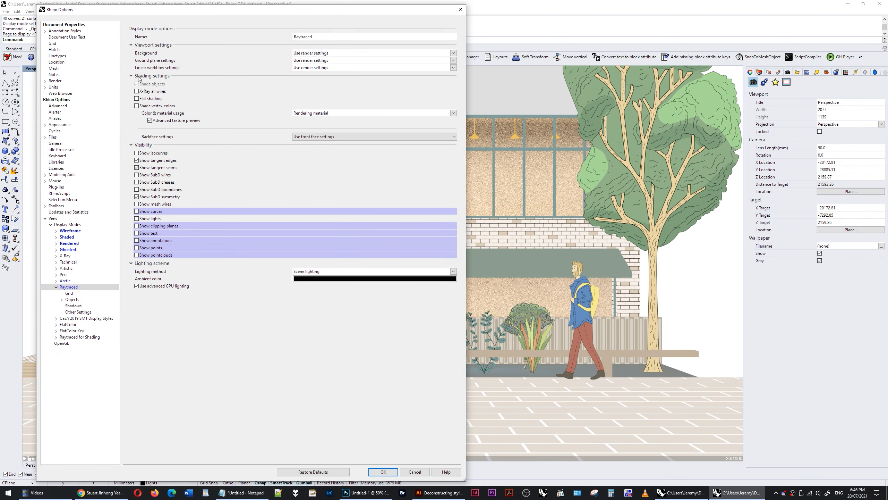
click(358, 114)
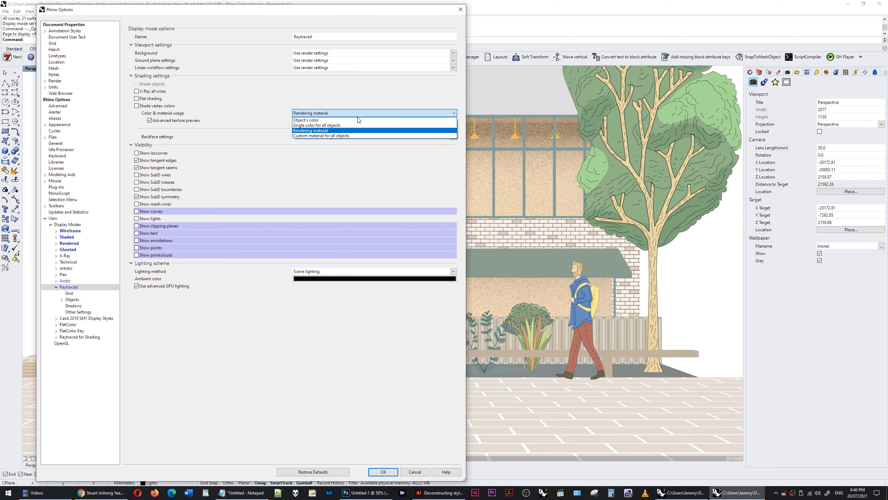
click(327, 125)
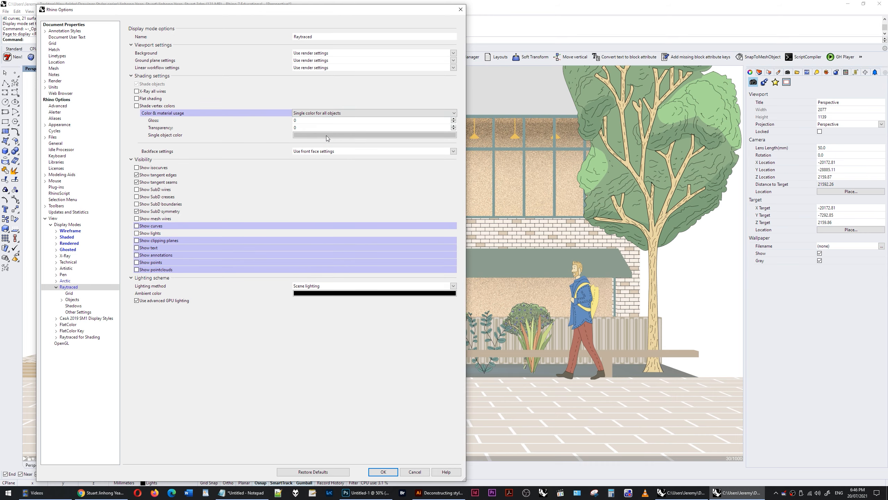
click(326, 135)
click(808, 352)
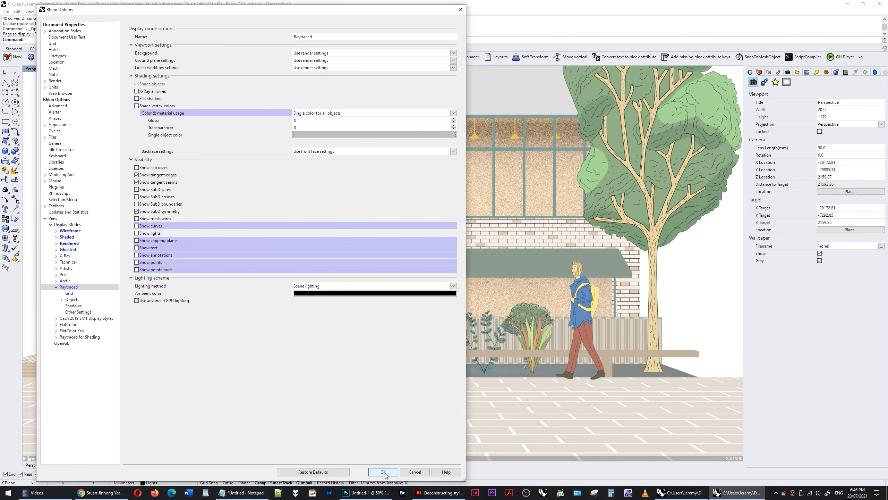
click(383, 472)
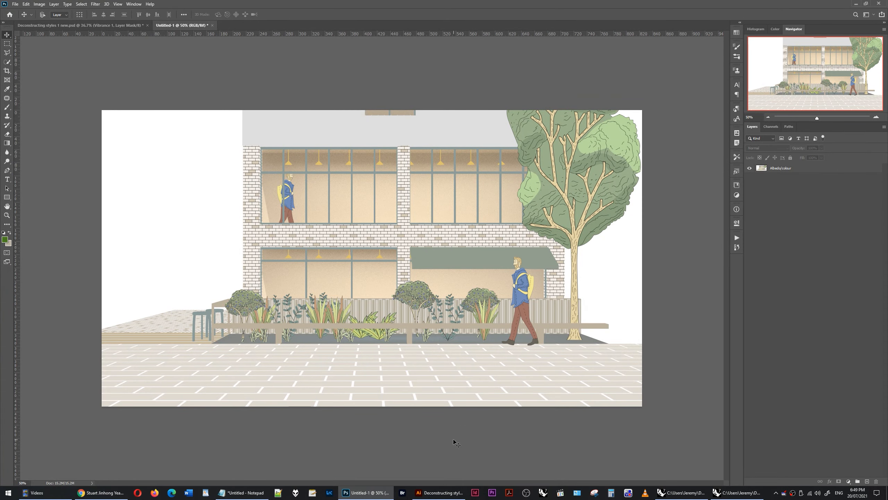
Step: In Photoshop, paste the captured shading view above the Albedo/colour layer and set its blend mode to Multiply
key(ctrl+v)
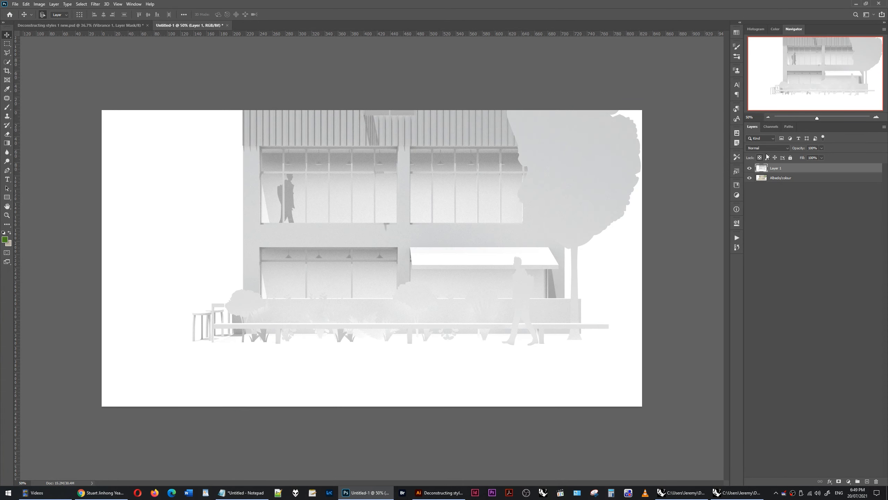
click(771, 149)
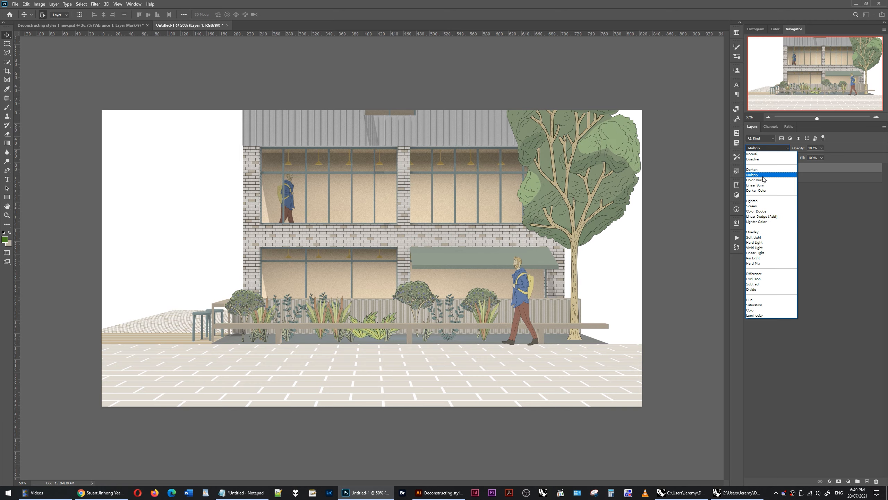
click(763, 175)
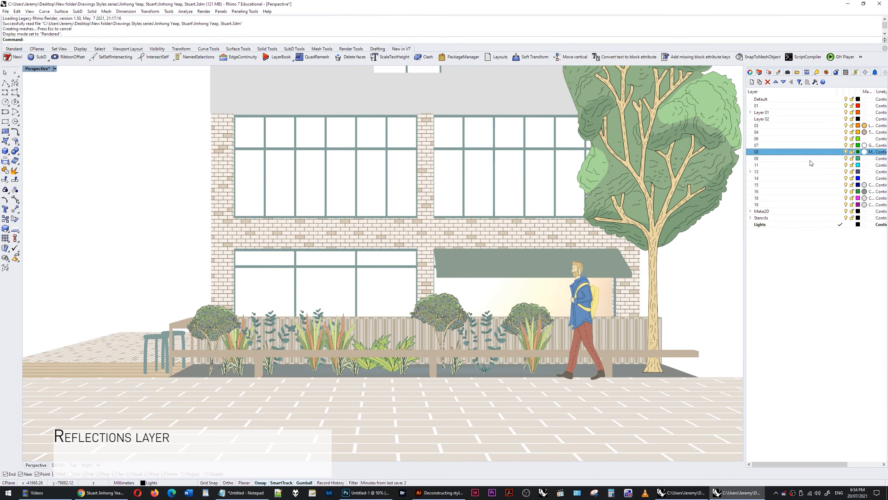
Step: In Rhino, inspect layer 08's Metal material and capture the Perspective view to the clipboard in Raytraced display
click(864, 152)
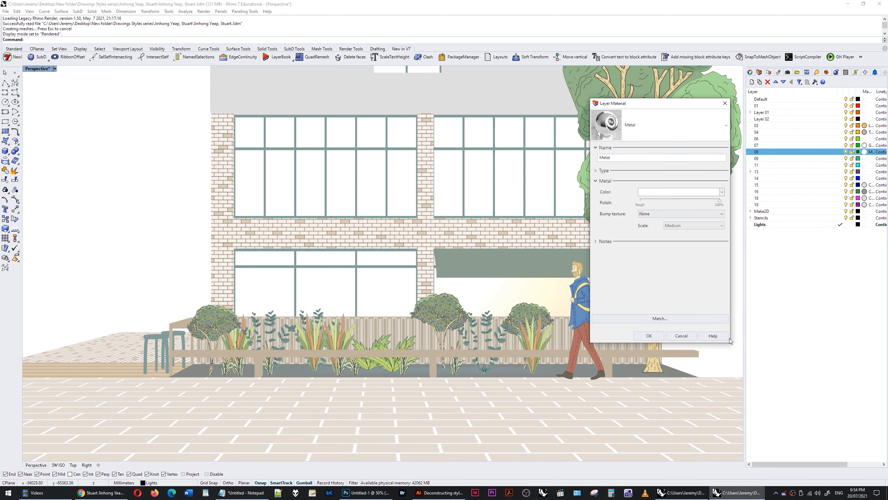
click(685, 336)
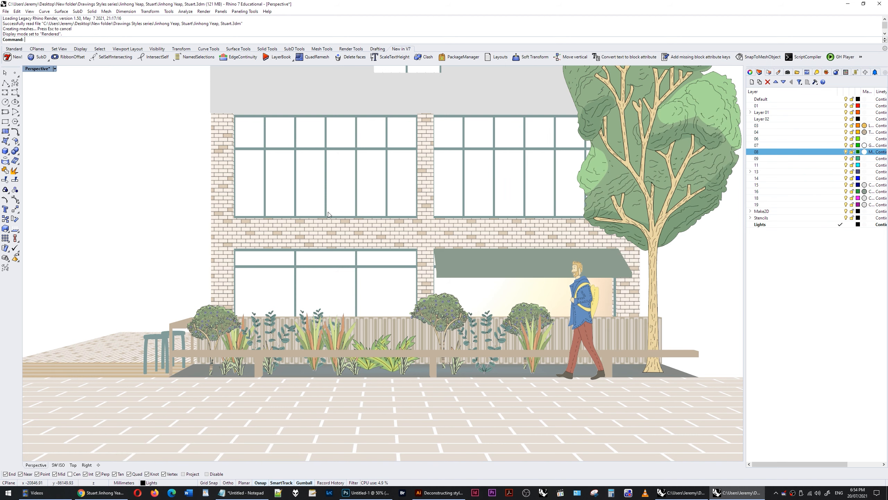
click(55, 68)
click(88, 163)
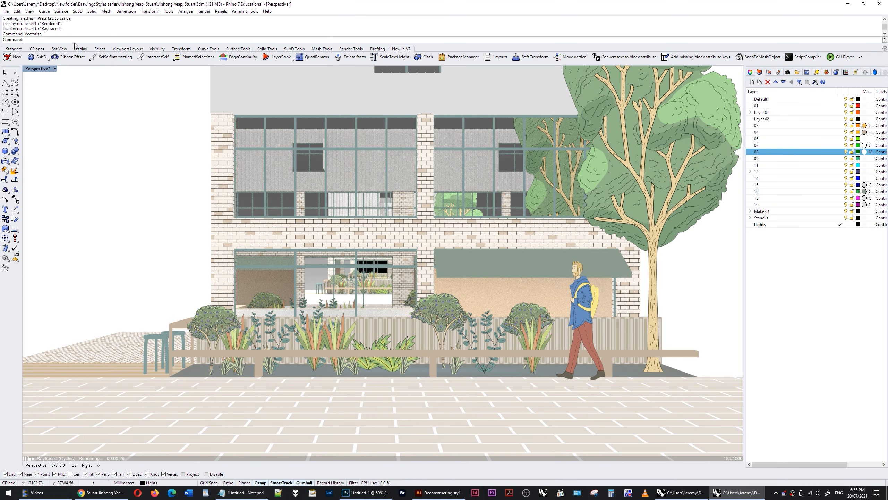
text(iewCaptureToClipboard)
key(Return)
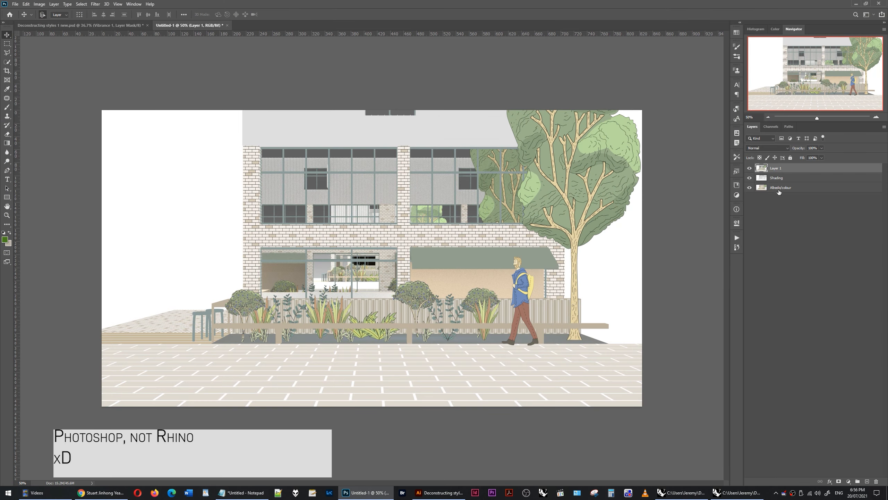
Step: In Photoshop, rename the pasted mirror-glass layer as Reflections
double_click(776, 168)
text(Refecti)
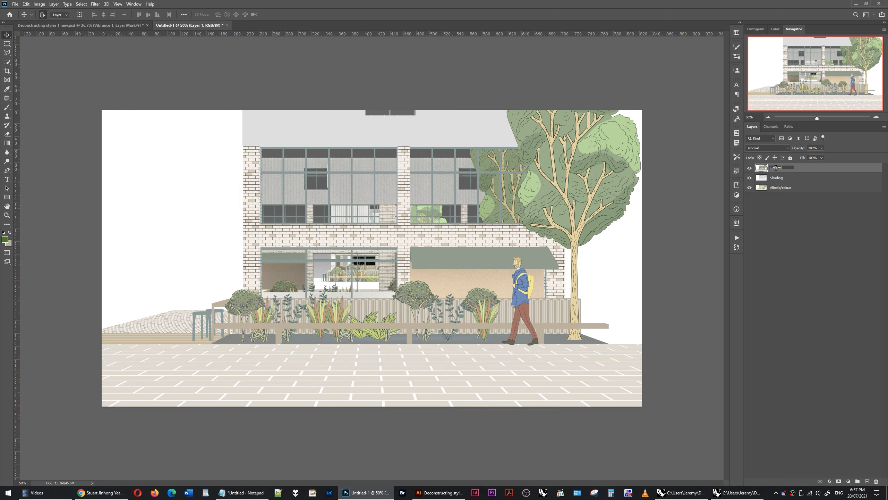
key(Return)
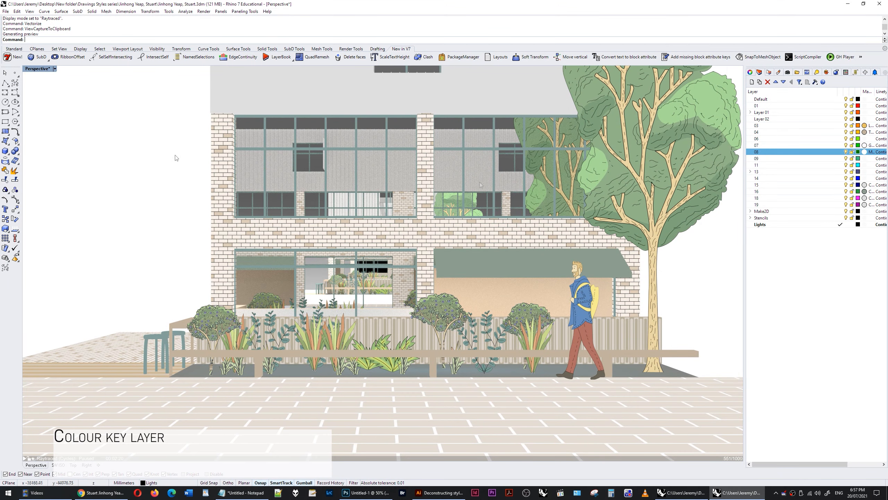
Step: In Rhino, switch the Perspective view to the FlatColor display mode and review its colour and material usage options
click(54, 69)
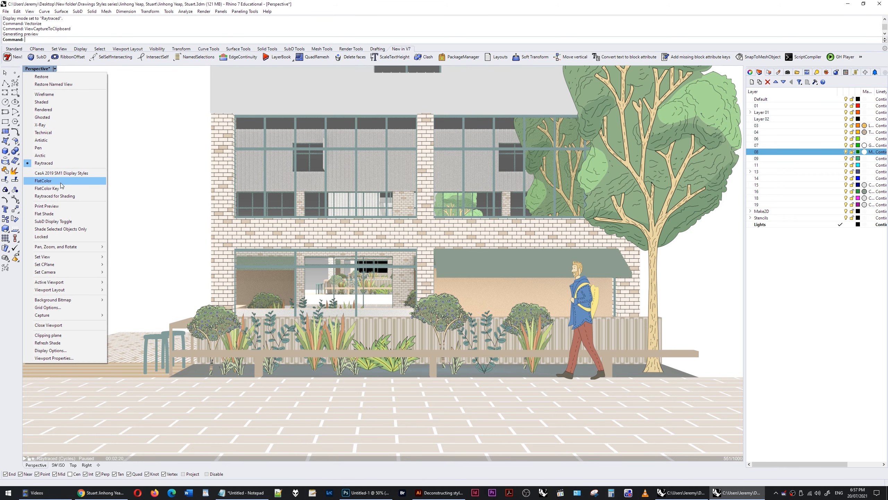
click(61, 181)
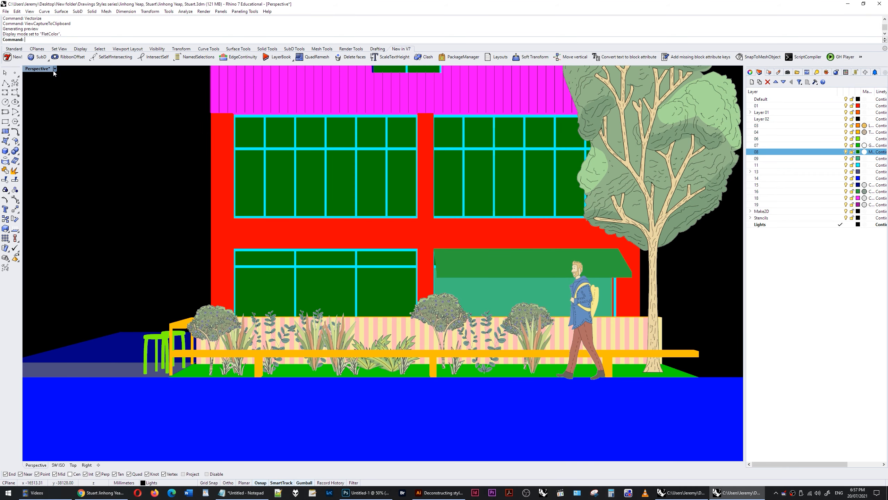
click(55, 70)
click(69, 351)
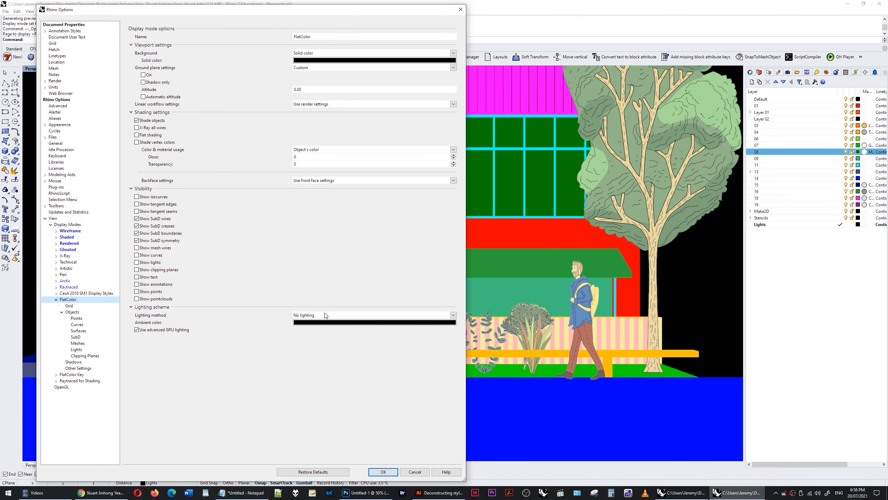
click(331, 151)
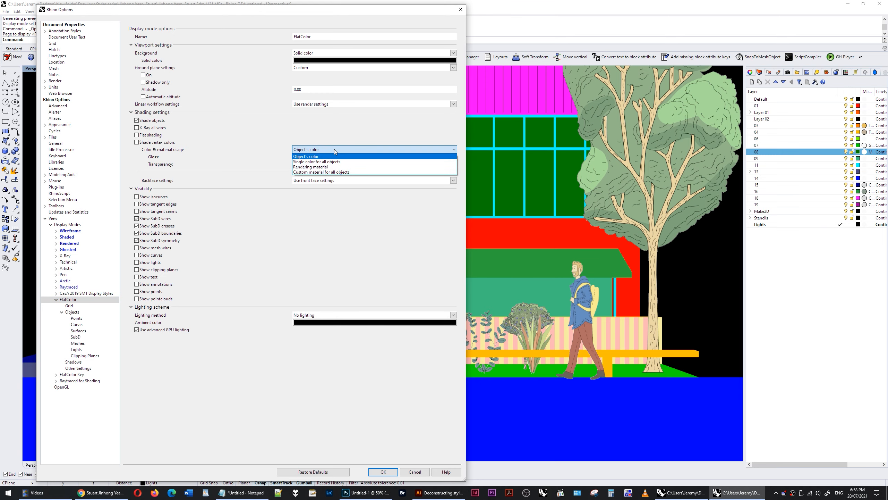
key(Escape)
key(Escape)
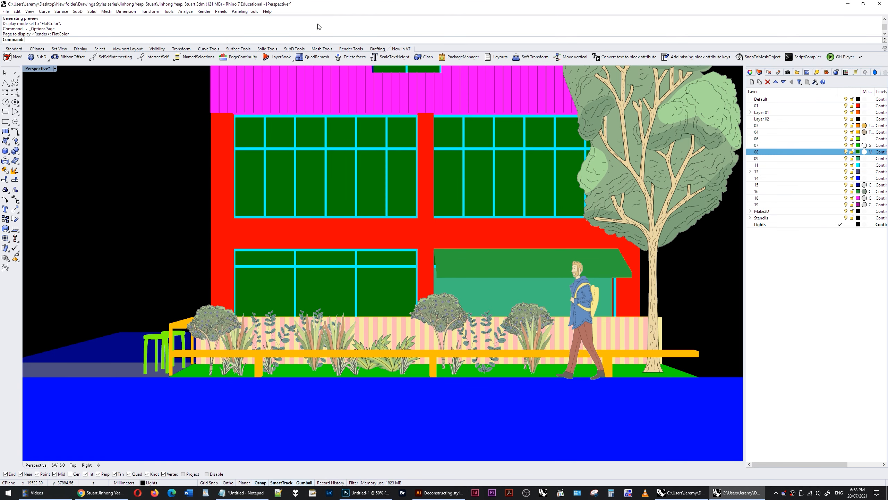
Step: Capture the FlatColor Perspective view to the clipboard at scale 1.5, giving 3115 x 1708 pixels
right_click(300, 28)
click(336, 72)
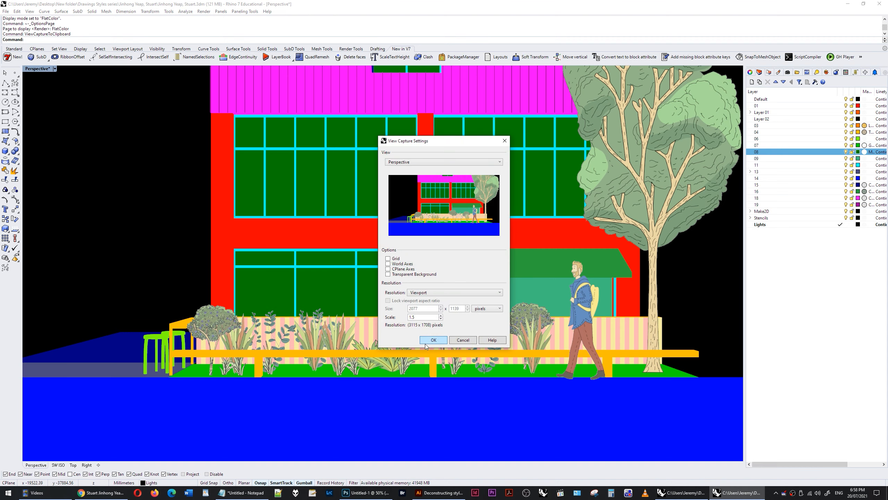
click(428, 341)
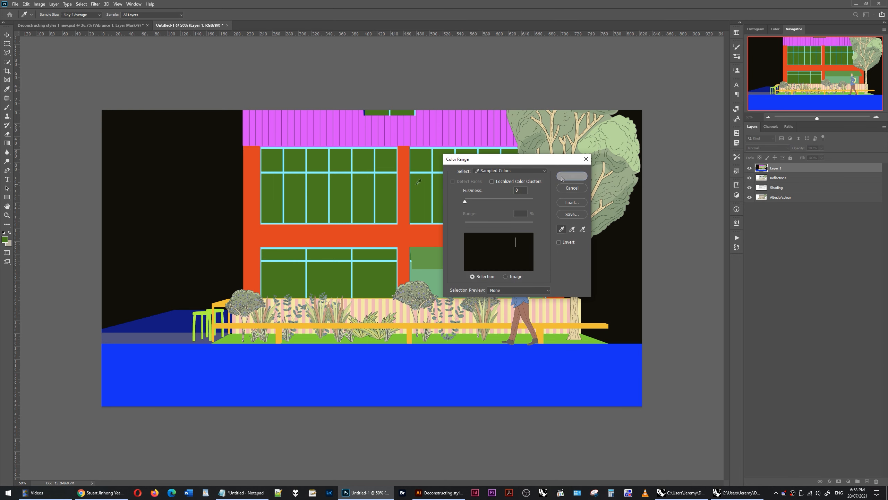
Step: In Photoshop, select the dark green window glass with Color Range at fuzziness 0 and mask the Reflections layer to it
click(383, 182)
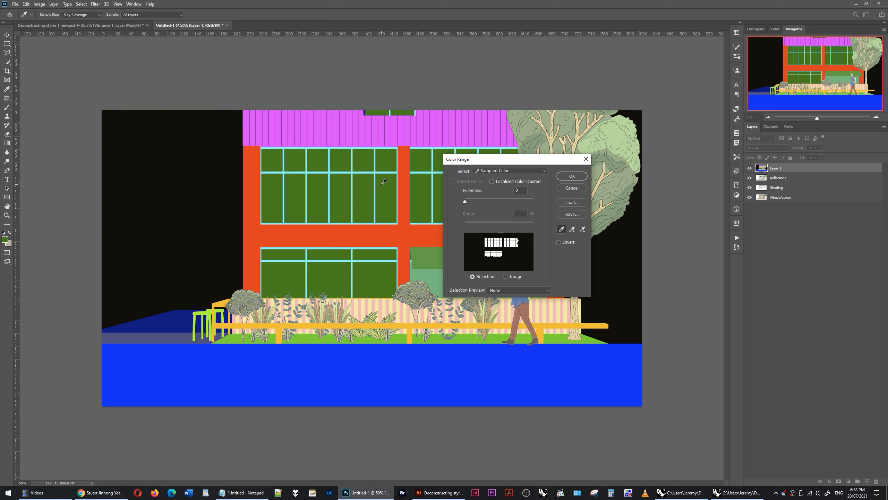
click(572, 176)
click(780, 177)
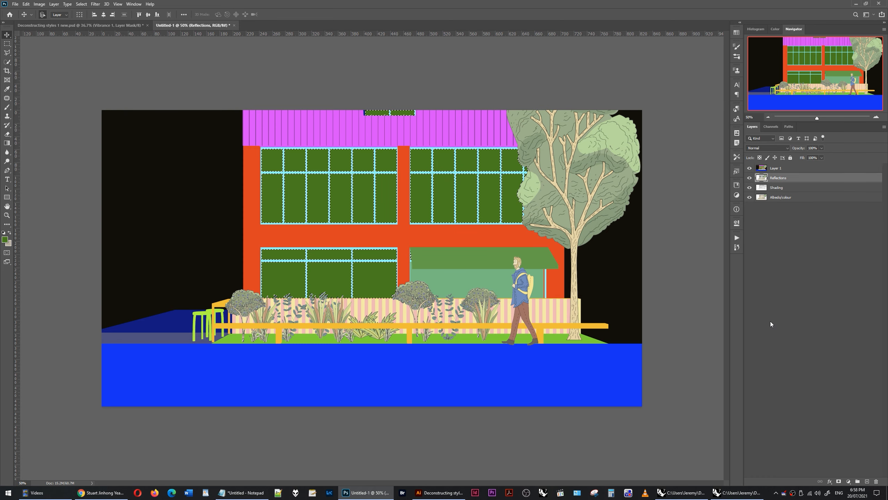
click(839, 481)
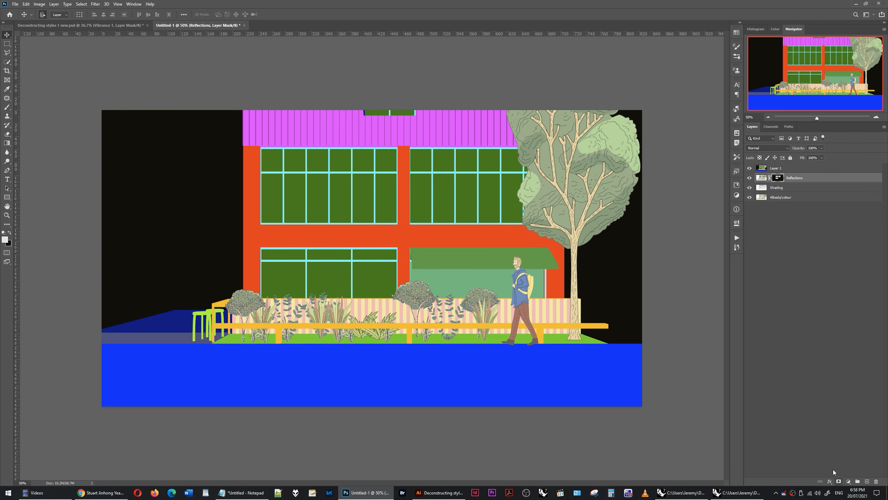
Step: Hide the flat colour key layer and lower the Reflections layer's opacity to 19%
click(749, 168)
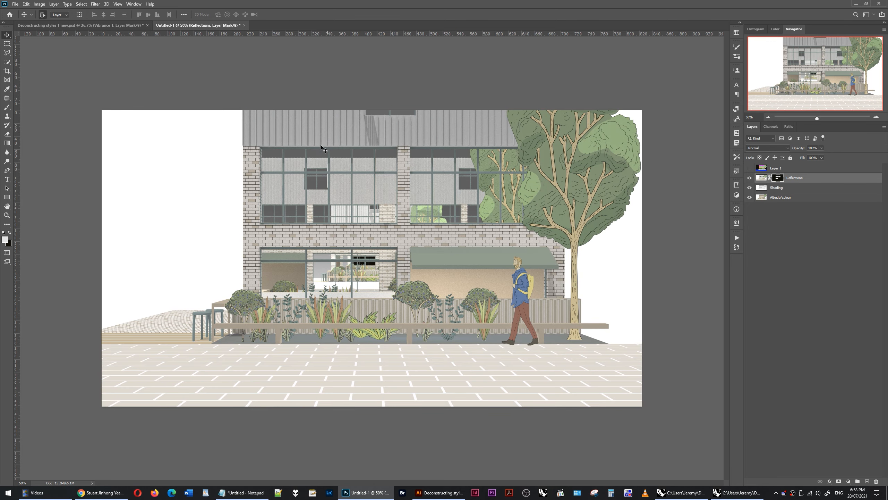
click(761, 177)
drag(797, 150, 770, 151)
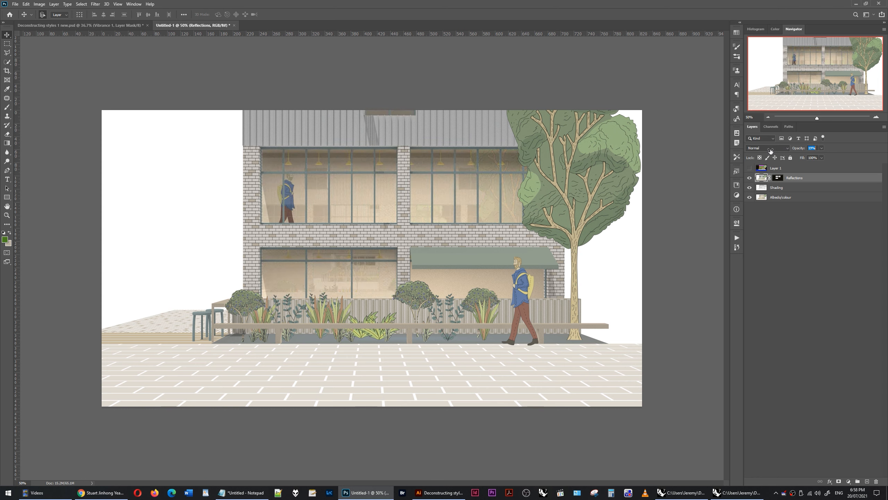
click(770, 221)
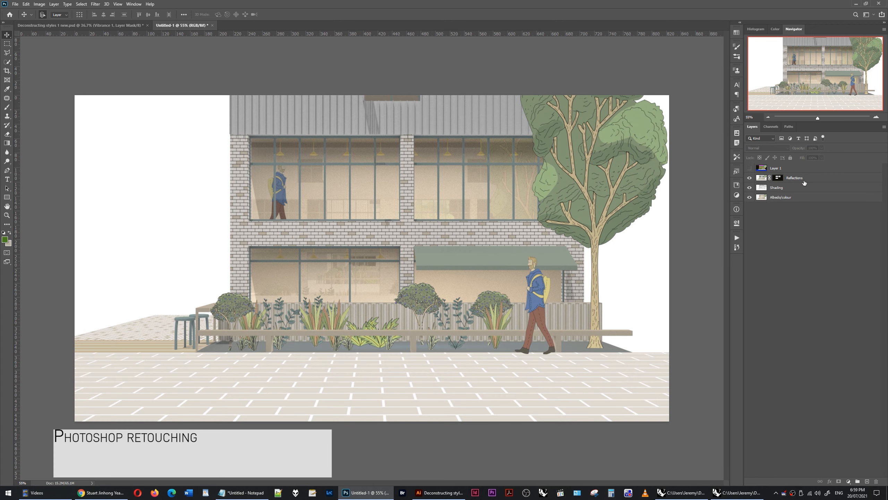
Step: Add a Vibrance adjustment layer above Reflections with vibrance +8 and saturation +11
click(805, 180)
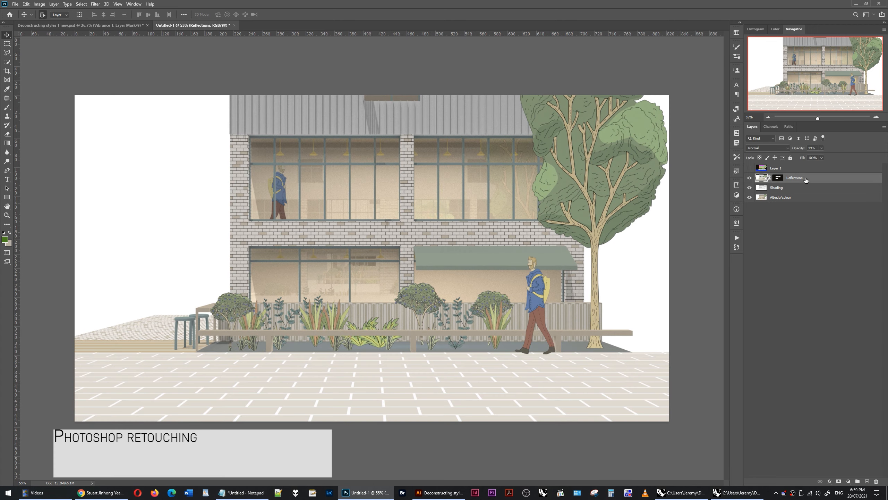
click(848, 481)
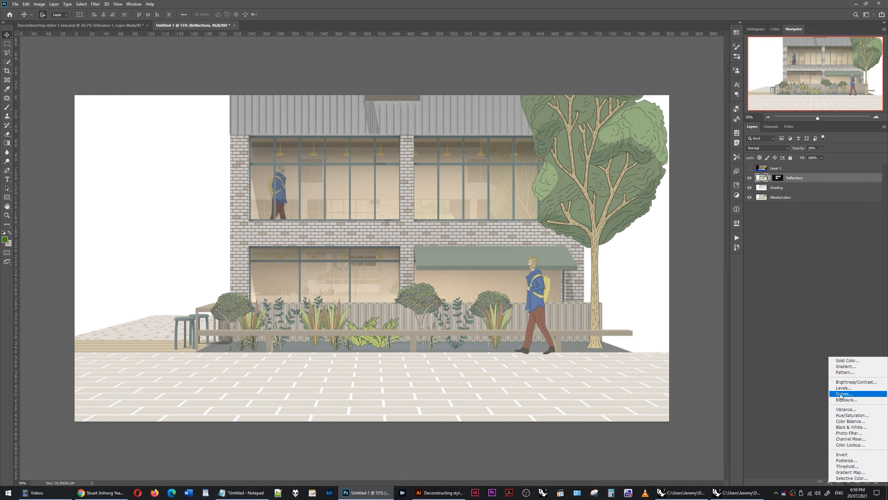
click(846, 409)
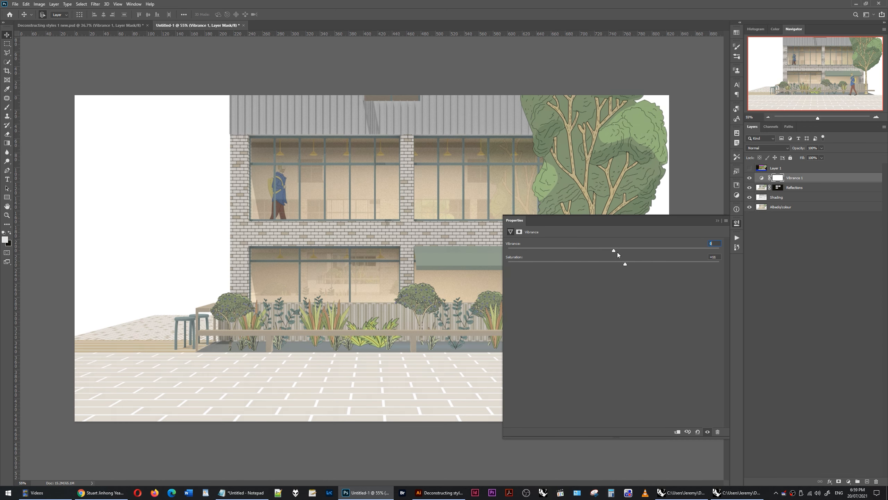
click(737, 224)
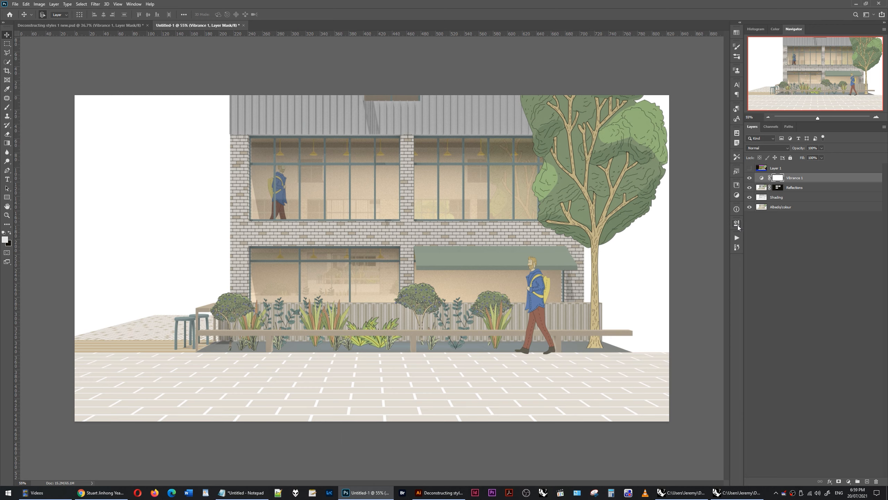
Step: Add a Curves adjustment layer above Vibrance with an S-curve that brightens the highlights and slightly darkens the shadows
click(848, 481)
click(843, 396)
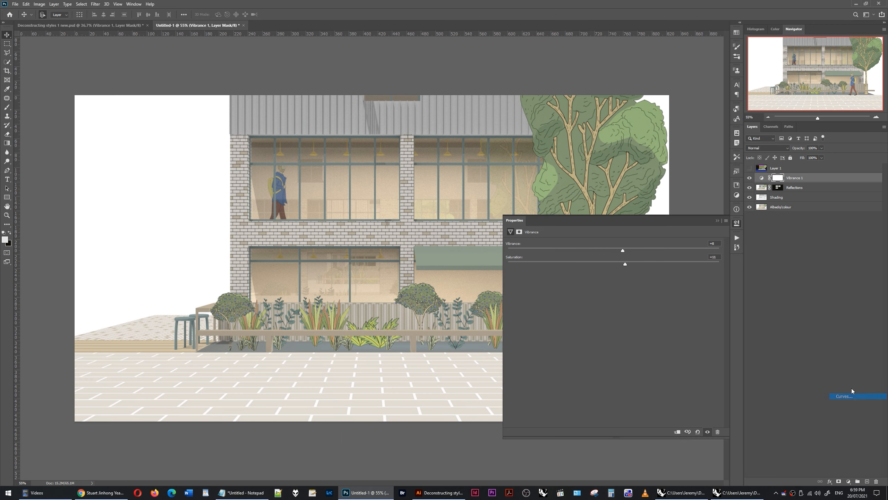
drag(644, 281, 643, 272)
drag(586, 337, 587, 342)
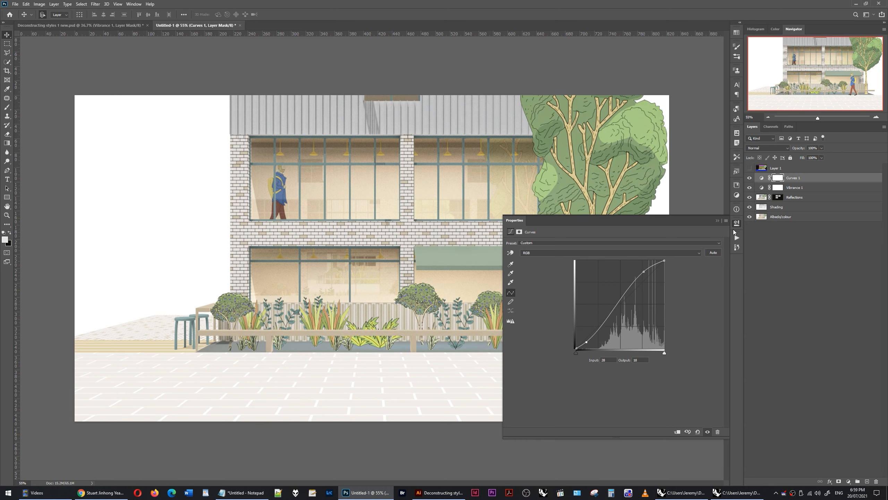
click(736, 225)
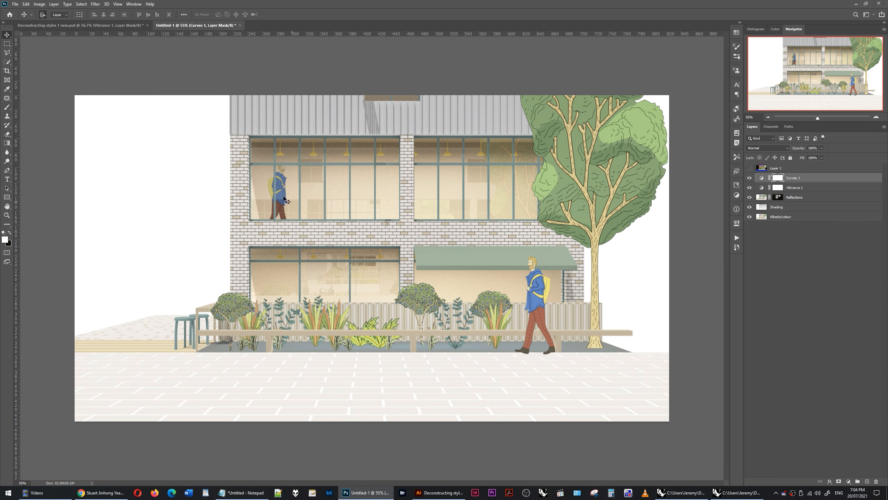
Step: Add a Solid Color fill layer above Curves 1 in pale yellow #fbffb6
click(850, 481)
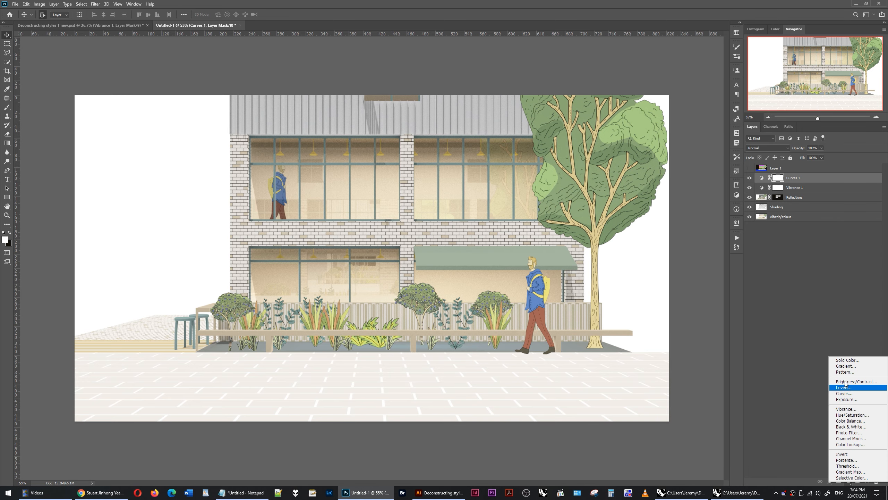
click(850, 360)
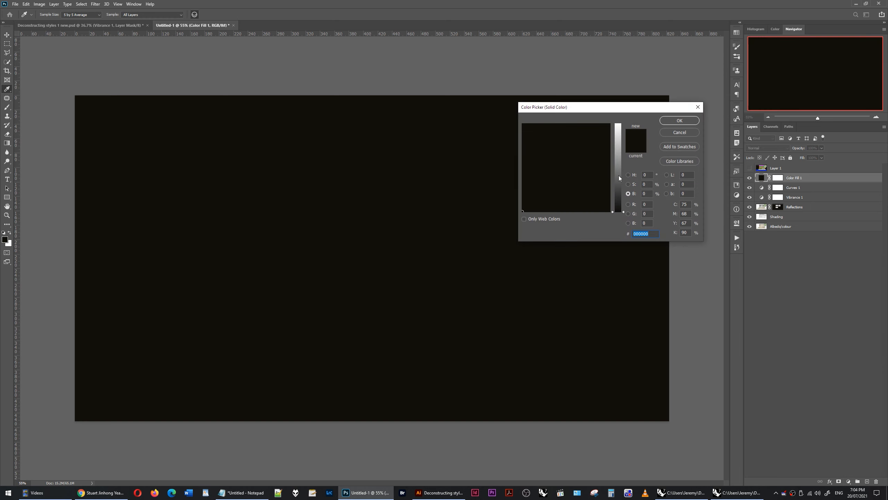
click(615, 156)
click(538, 186)
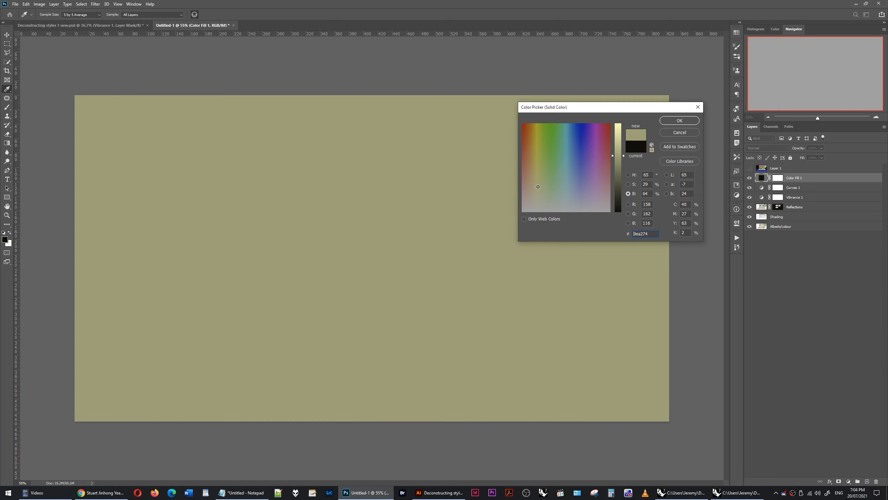
drag(617, 138, 618, 126)
click(679, 120)
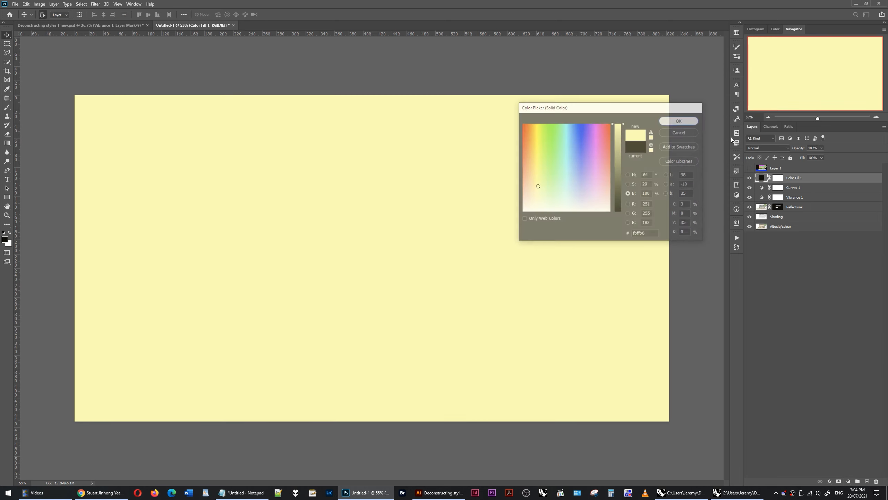
Step: Set the yellow fill layer's blend mode to Soft Light and make its layer mask active
click(758, 147)
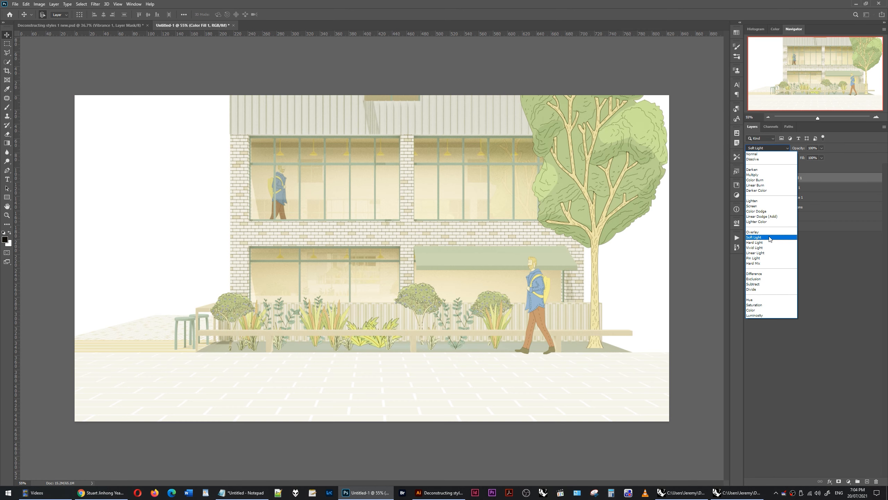
click(767, 236)
click(780, 179)
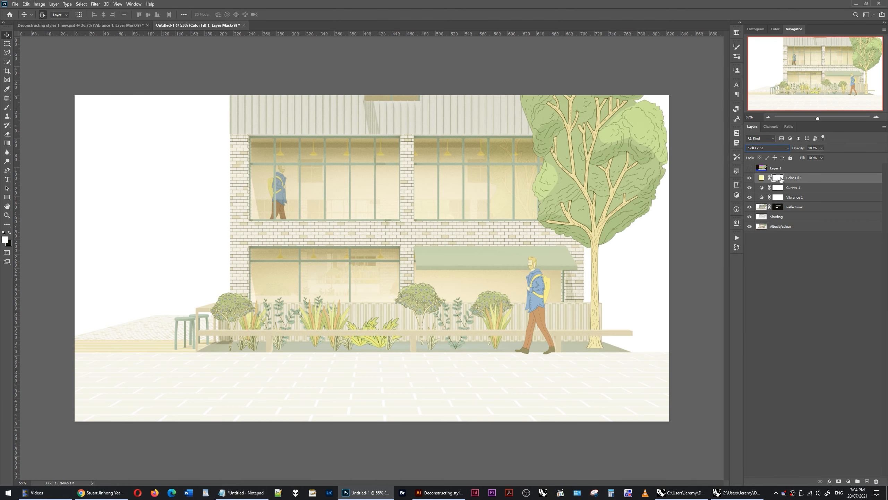
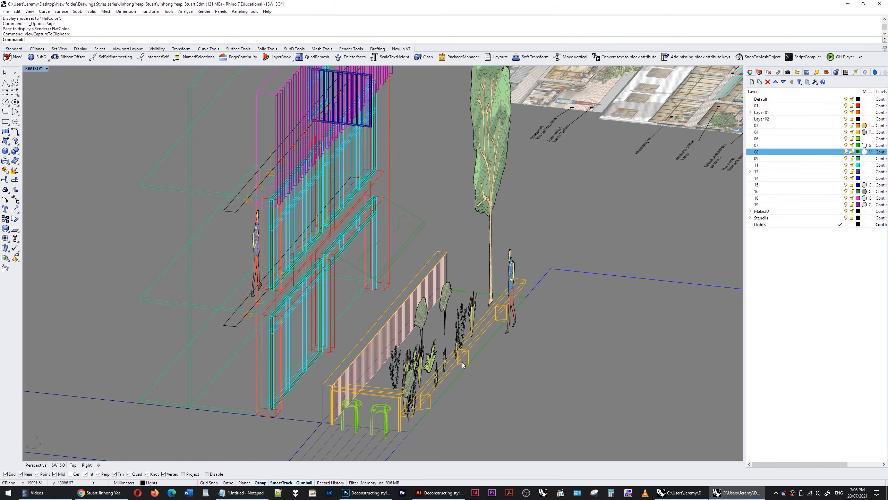
Step: In Rhino, try duplicating the border of the spiky plant's surface beside the walking figure with DupBorder, and undo it
scroll(436, 343, up, 5)
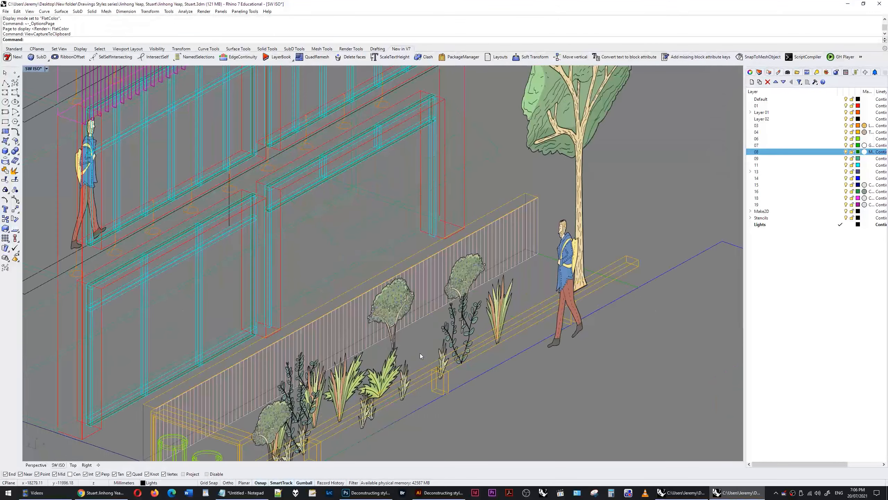
click(502, 305)
text(dupborder)
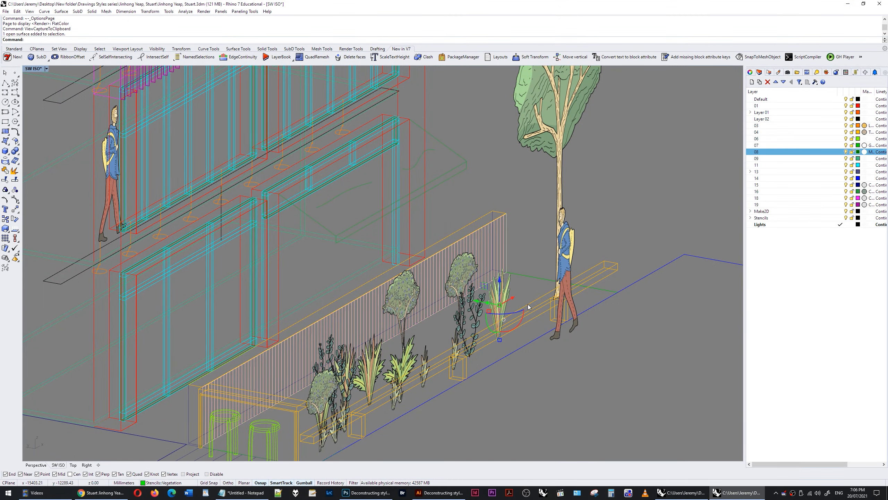
key(Return)
key(ctrl+z)
click(501, 304)
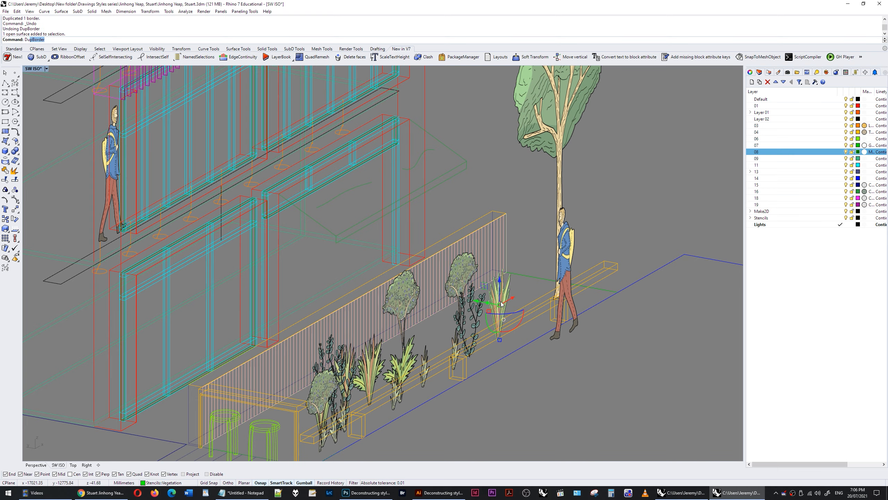
text(dup)
key(Return)
scroll(504, 266, up, 10)
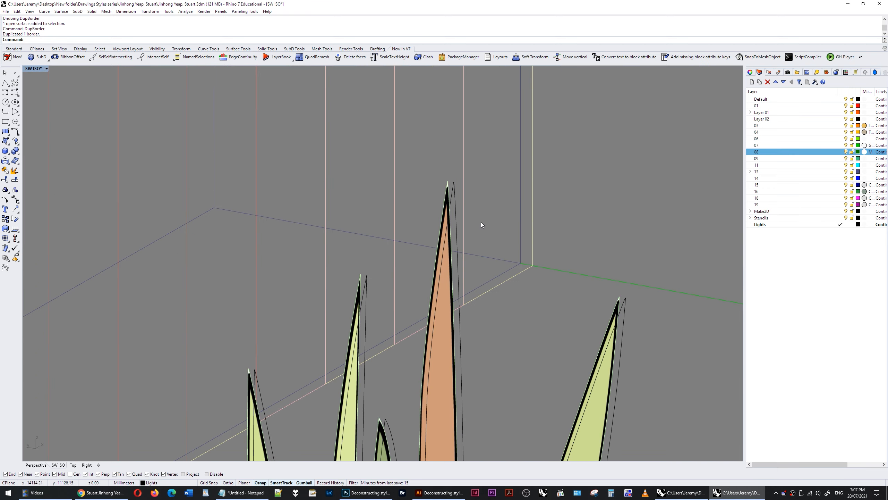
key(ctrl+z)
Step: Select the existing outline curve around the spiky plant and examine how the vegetation outlines sit against their surfaces
scroll(431, 214, down, 10)
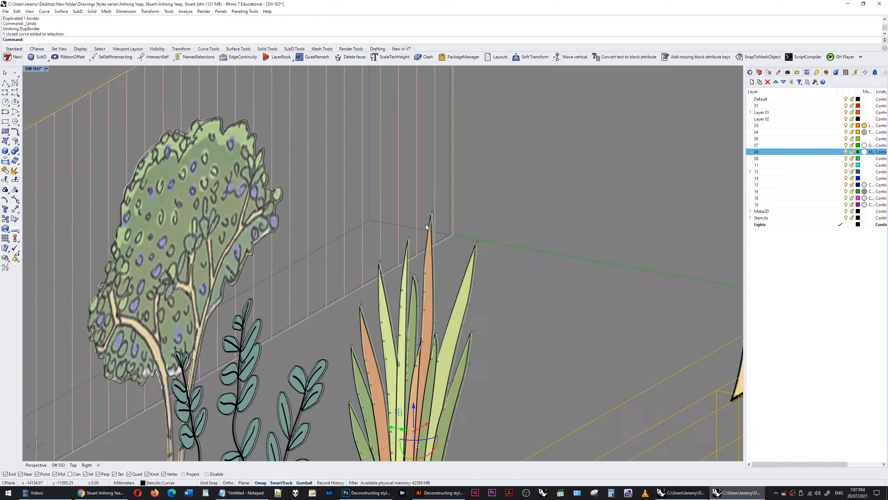
drag(440, 258, 455, 263)
scroll(496, 250, down, 10)
scroll(399, 258, up, 12)
scroll(398, 257, up, 10)
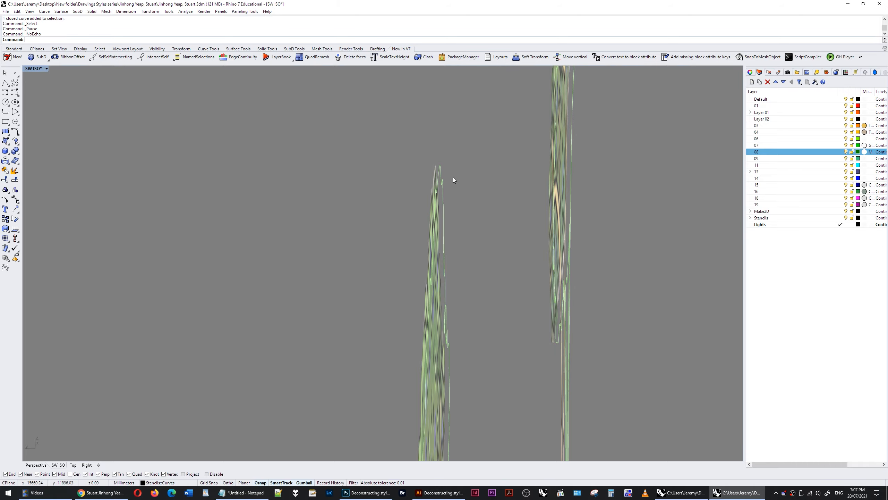
scroll(452, 180, down, 12)
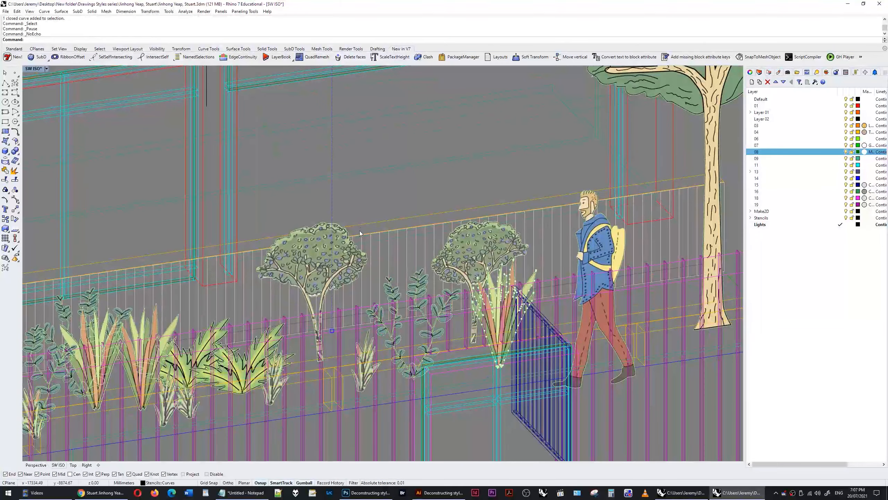
Step: Run Make2D on the whole model from the Perspective view in Wireframe, with tangent edges and source layers maintained
click(34, 465)
key(ctrl+alt+w)
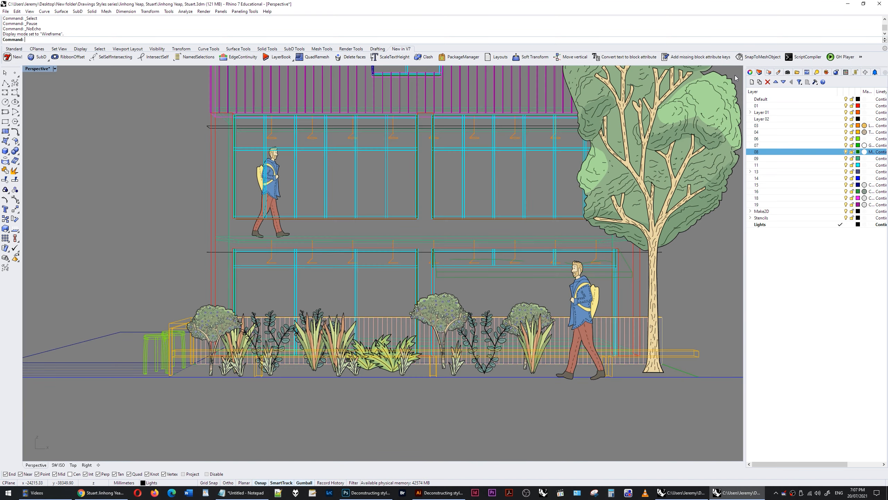
drag(738, 76, 207, 362)
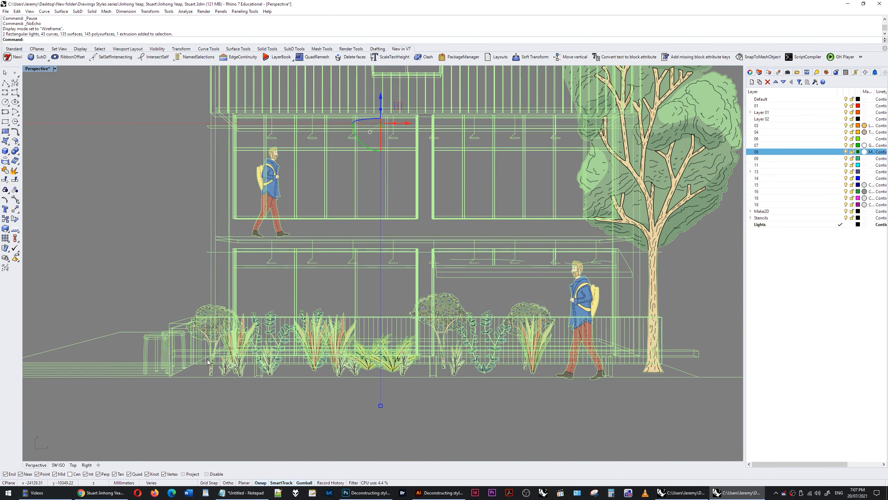
text(M2)
key(Return)
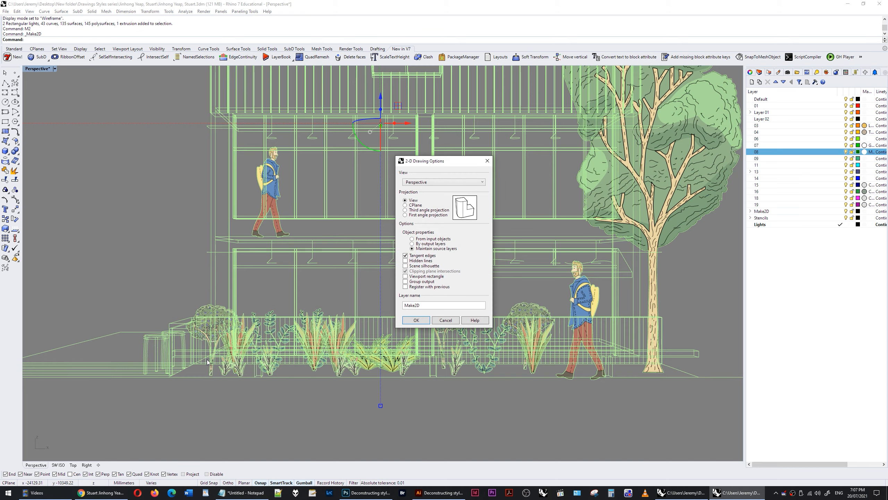
key(Return)
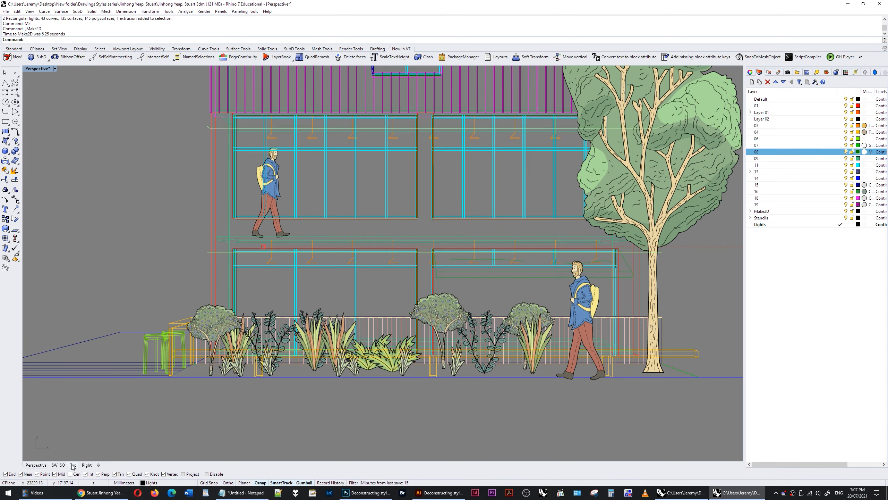
Step: Select the Make2D linework in the Top view and export it as the Adobe Illustrator file M2.AI in the Test folder
drag(595, 227, 189, 439)
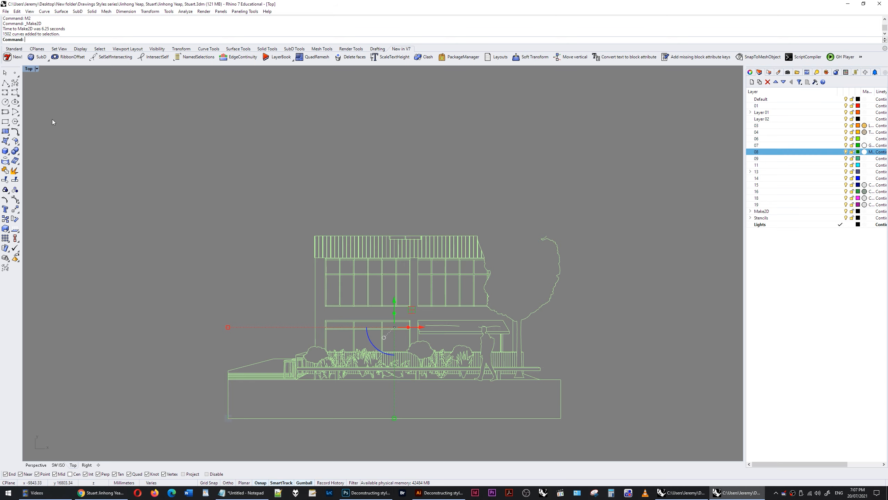
click(5, 11)
click(32, 105)
click(206, 304)
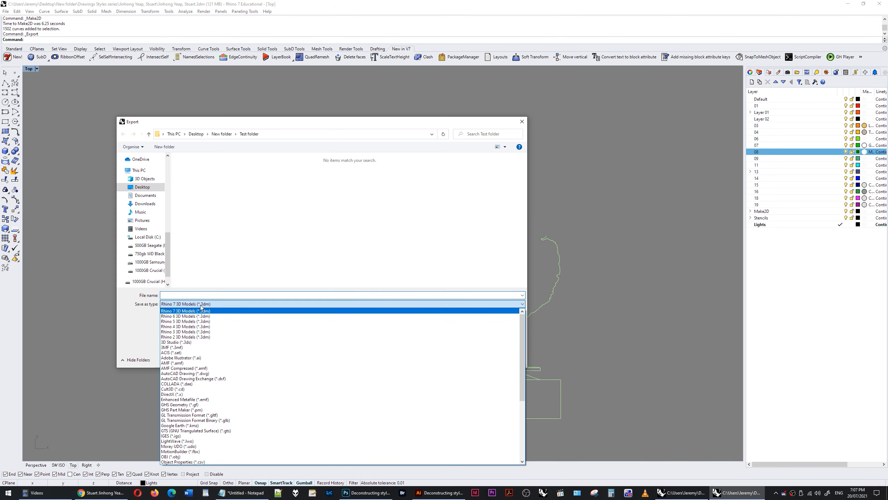
click(196, 363)
click(194, 304)
scroll(199, 330, up, 2)
click(197, 326)
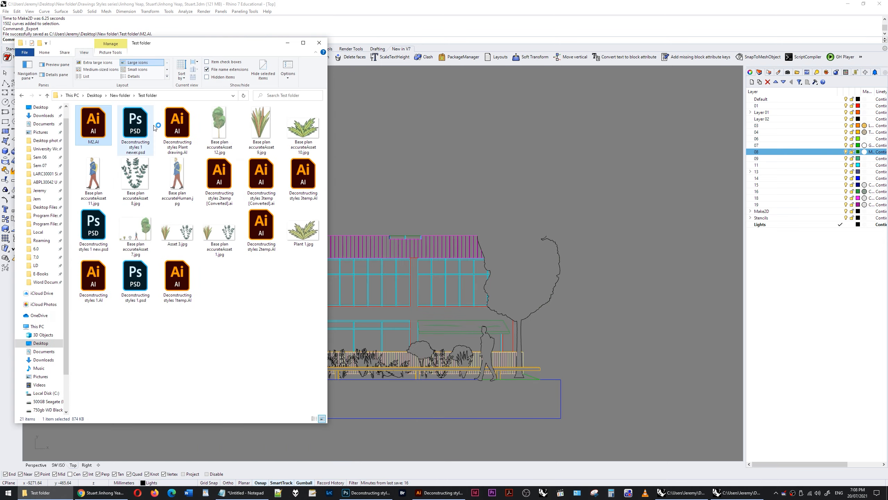
Step: Open M2.AI in Illustrator and add a new layer below all the Make2D layers
double_click(98, 118)
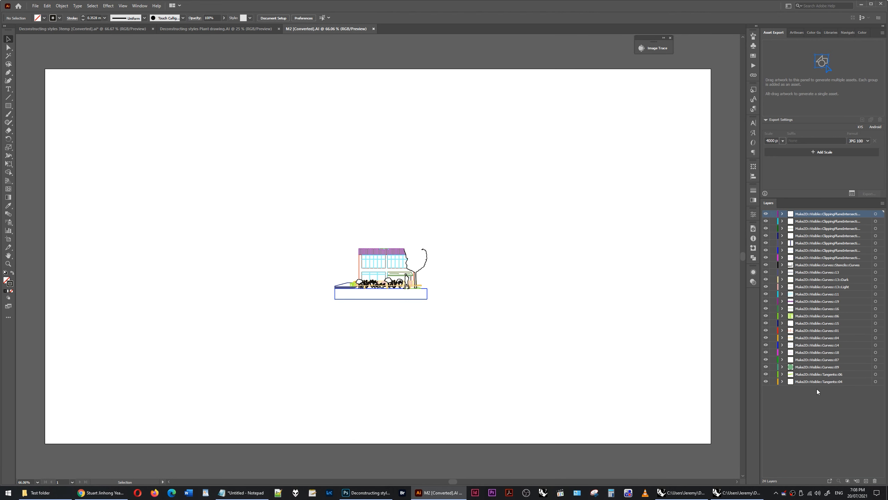
click(818, 383)
click(865, 480)
drag(806, 382, 803, 392)
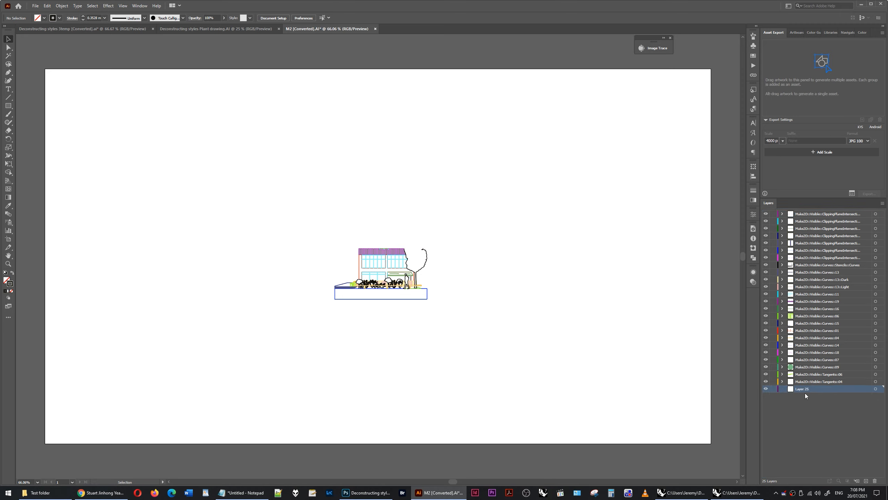
Step: Place Deconstructing styles 1 newer.psd on the new bottom layer at a large size on the artboard
click(35, 6)
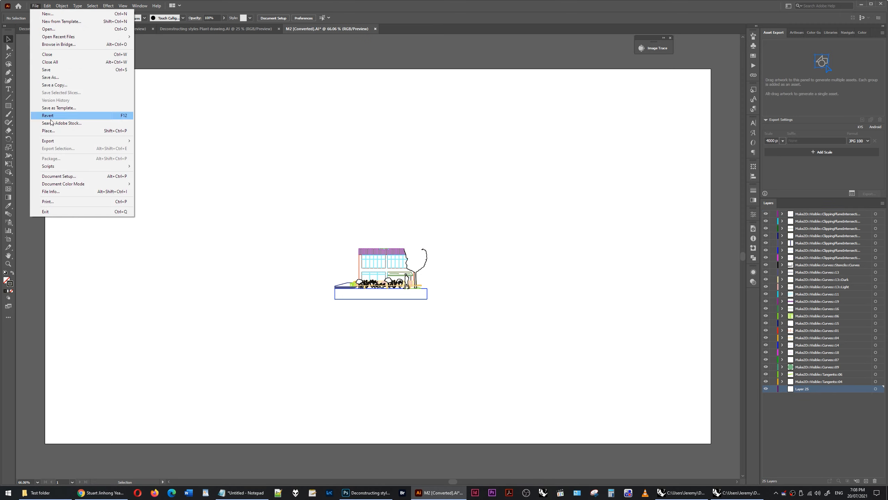
click(50, 131)
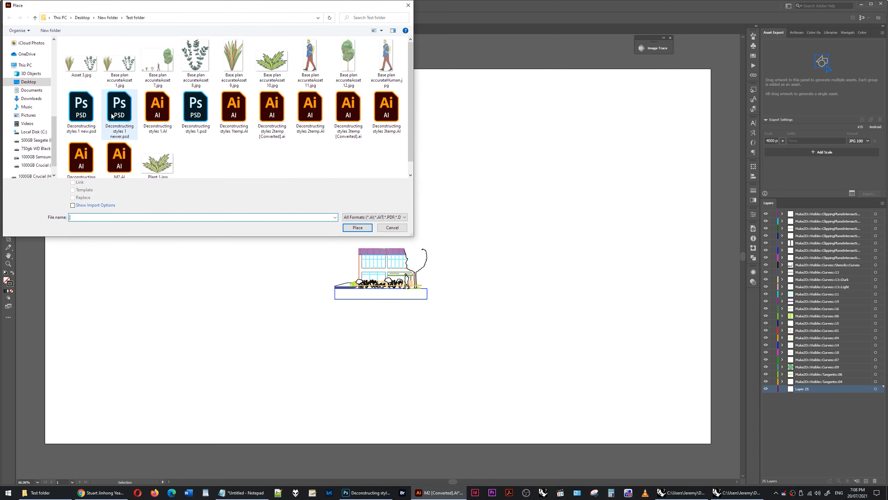
double_click(109, 116)
click(215, 204)
drag(217, 164, 515, 412)
Step: Scale the linework to about 1205 px wide and move it so its bench end meets the bench end in the placed illustration
click(674, 337)
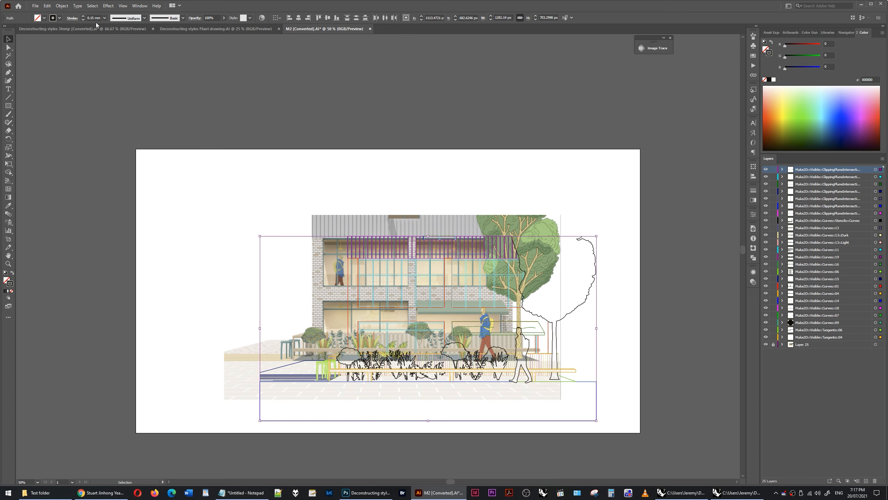
scroll(567, 380, up, 4)
click(569, 379)
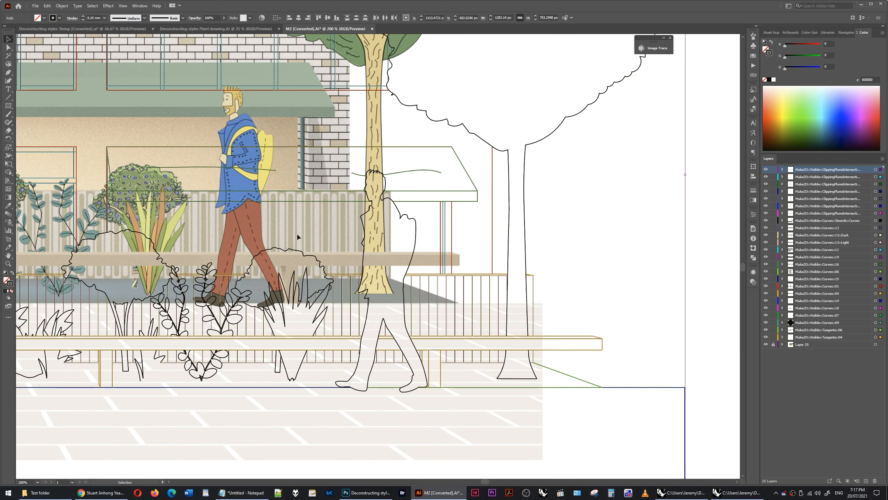
scroll(561, 334, down, 4)
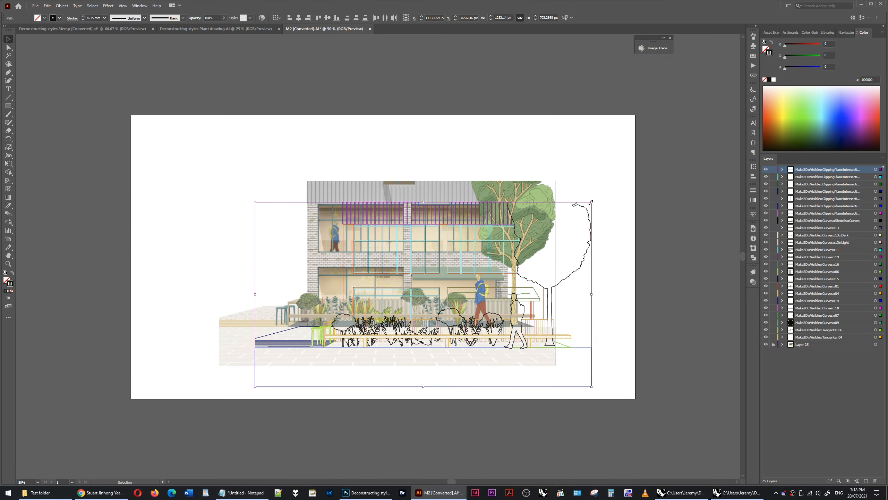
scroll(568, 336, up, 5)
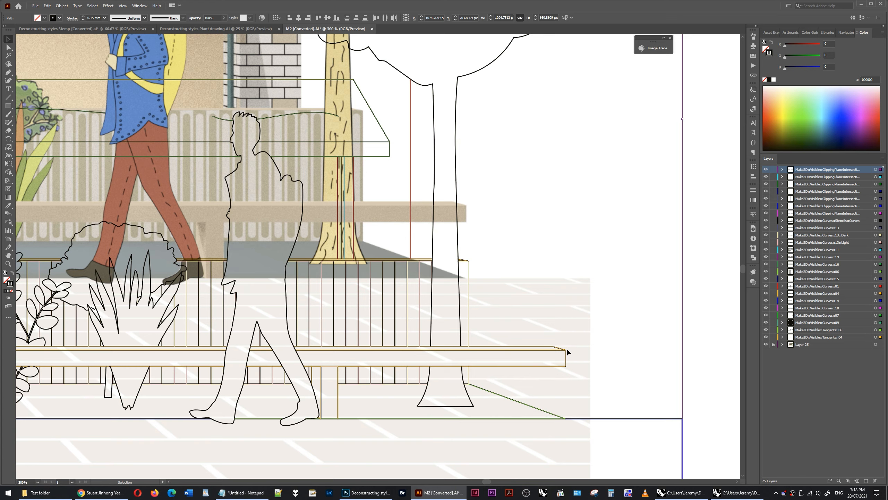
drag(566, 349, 468, 208)
scroll(469, 209, up, 5)
scroll(686, 336, down, 9)
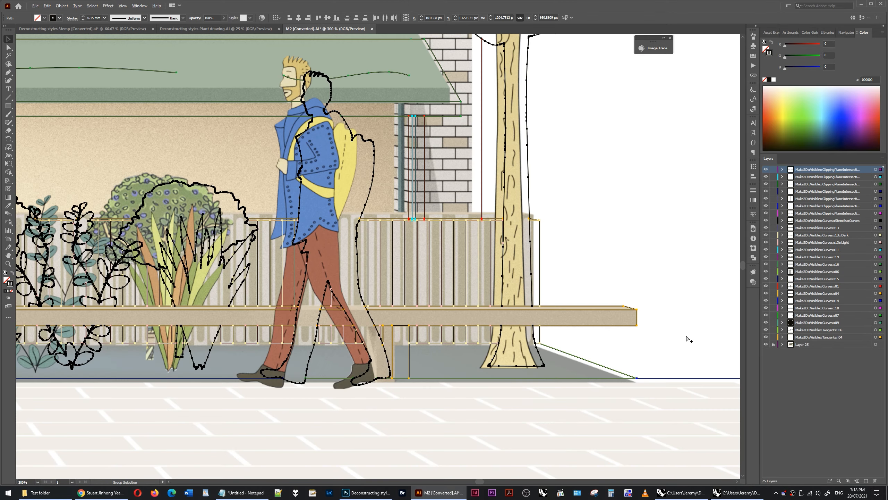
scroll(389, 157, up, 3)
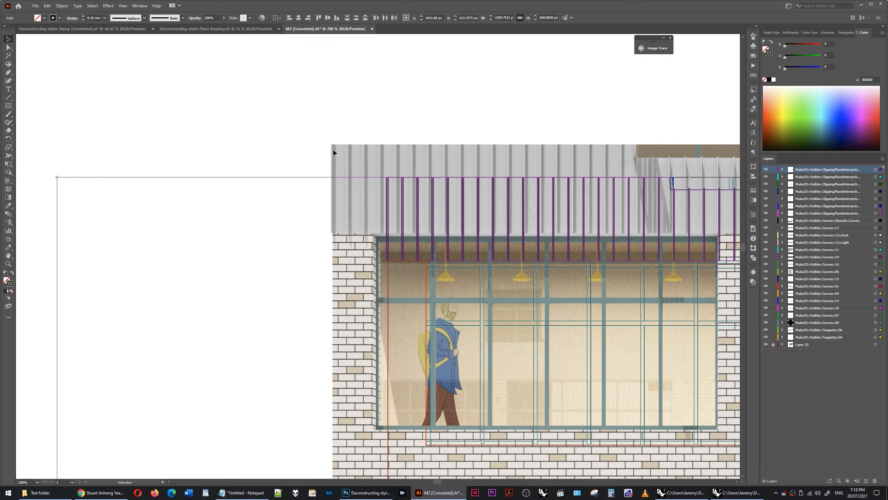
Step: Scale the Make2D linework to about 1282 px wide so its upper roof corner meets the roof corner in the placed illustration
key(ctrl+0)
click(8, 147)
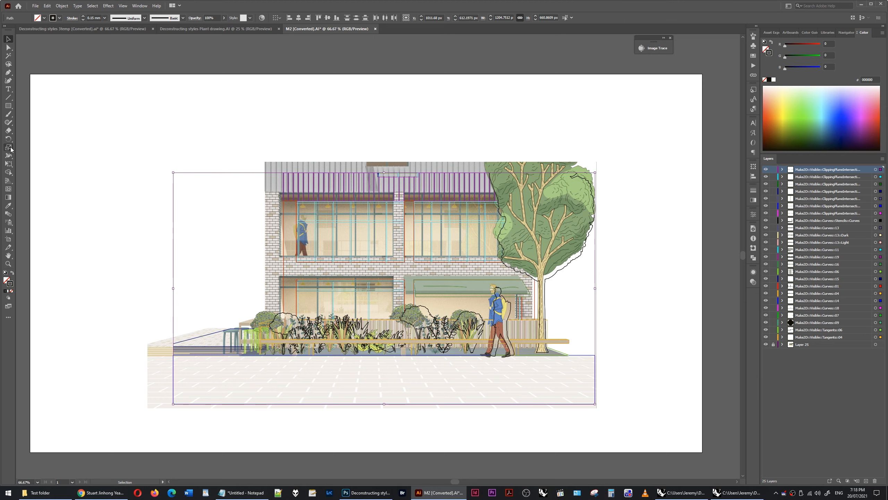
key(ctrl+equal)
key(ctrl+equal)
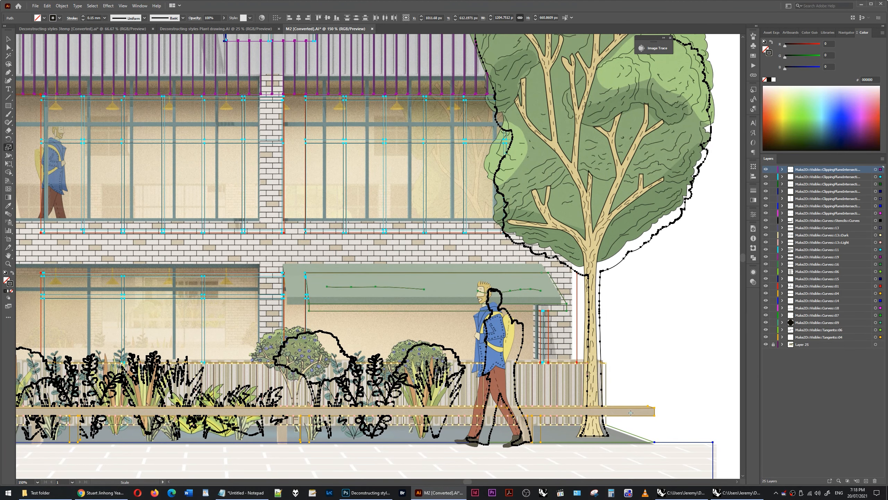
scroll(696, 413, down, 3)
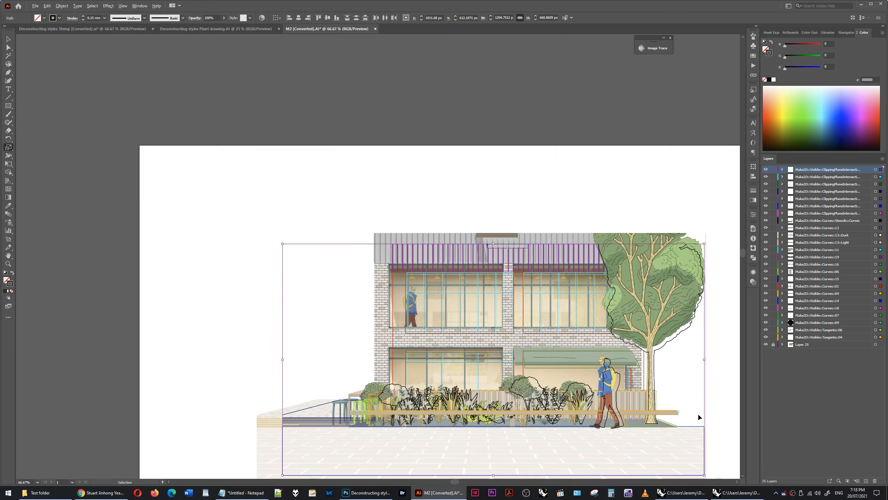
scroll(441, 294, up, 5)
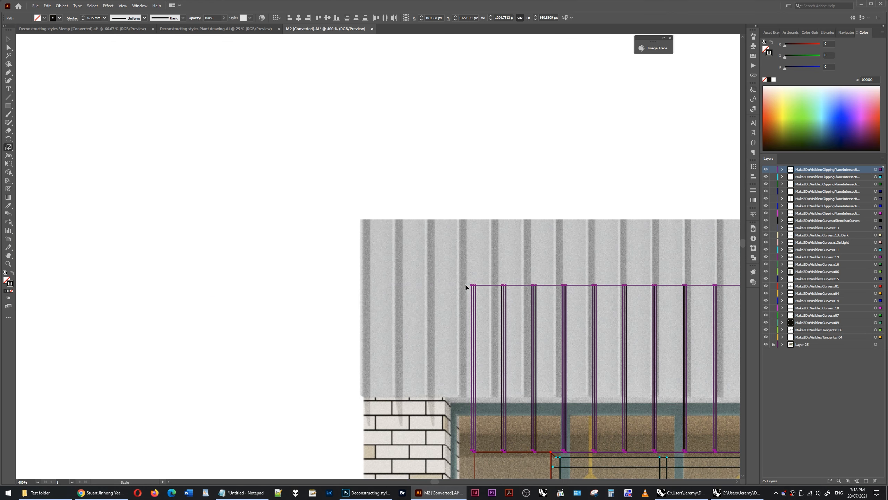
drag(472, 286, 385, 210)
key(ctrl+0)
alt+scroll(367, 366, up, 10)
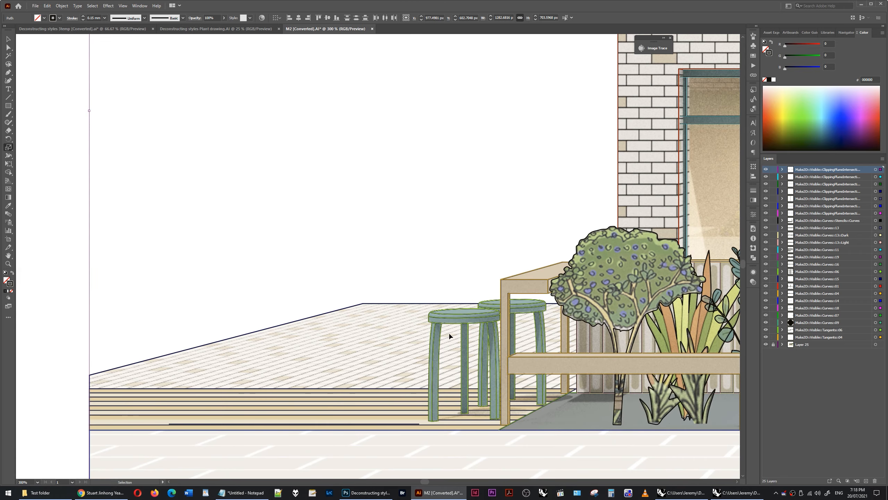
alt+scroll(197, 308, down, 8)
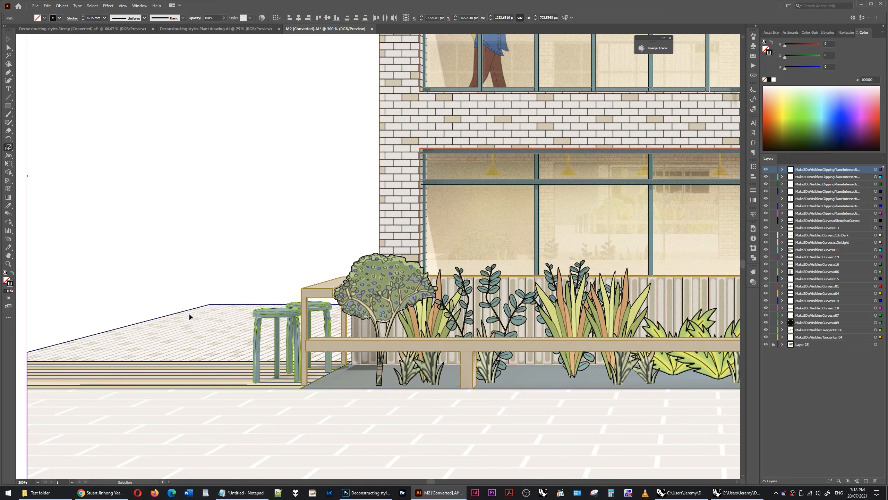
alt+scroll(583, 297, up, 5)
alt+scroll(583, 296, up, 2)
alt+scroll(583, 297, down, 5)
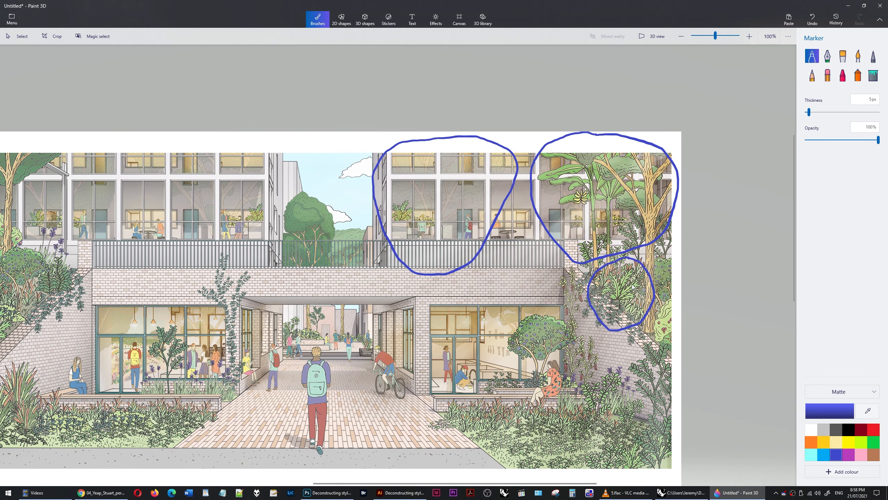
Step: Switch to Paint 3D and examine the circled window and planting areas of the reference illustration
scroll(638, 288, up, 2)
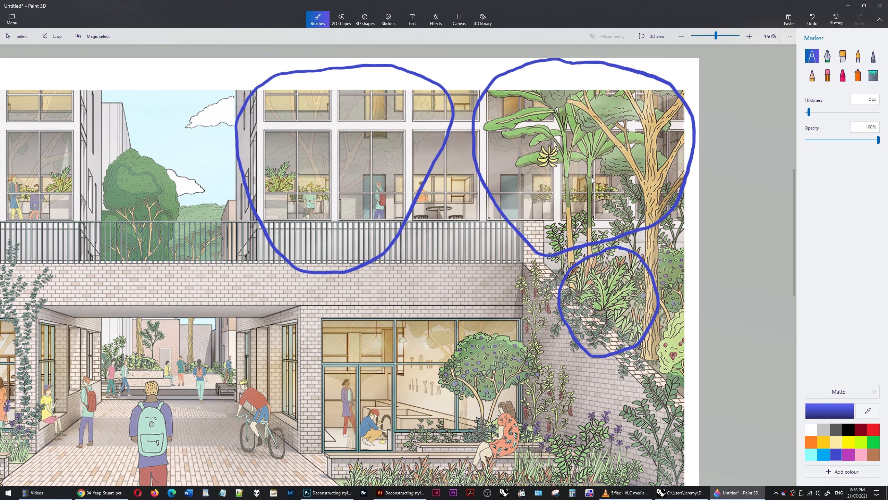
scroll(696, 252, down, 3)
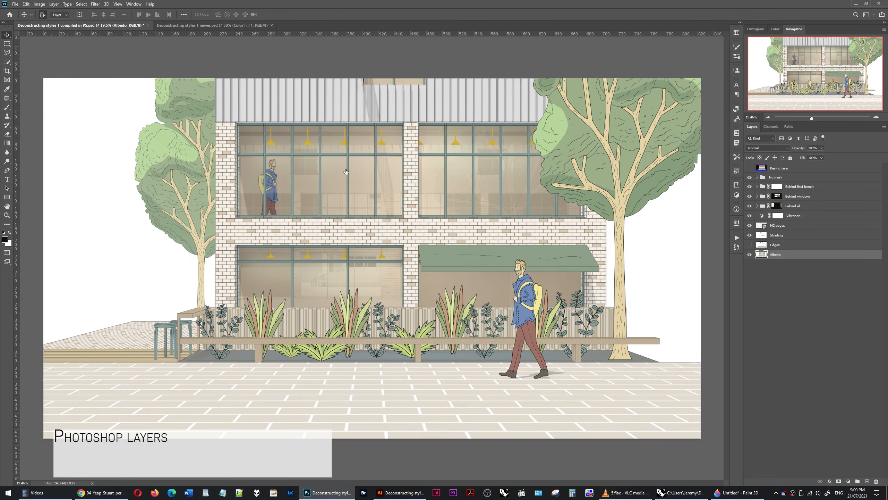
Step: Switch to the Photoshop composite and view the Albedo, Shading and M2 edges layers one at a time in isolation
alt+click(750, 254)
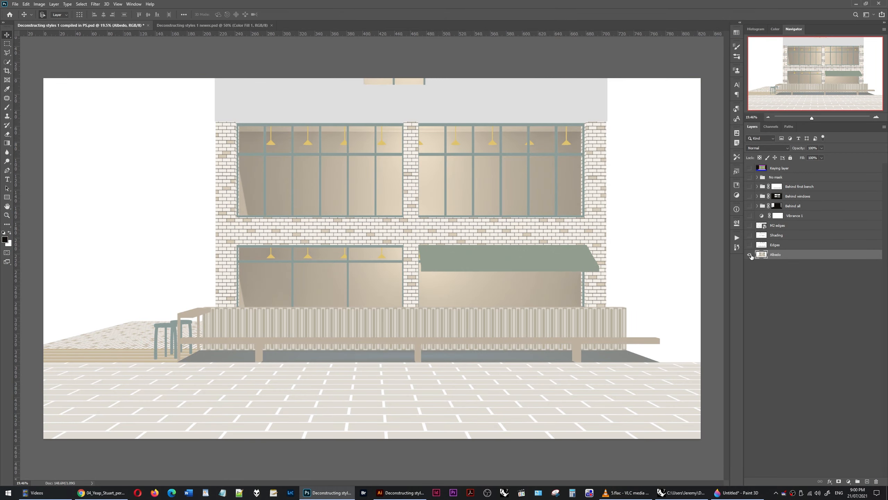
alt+click(750, 236)
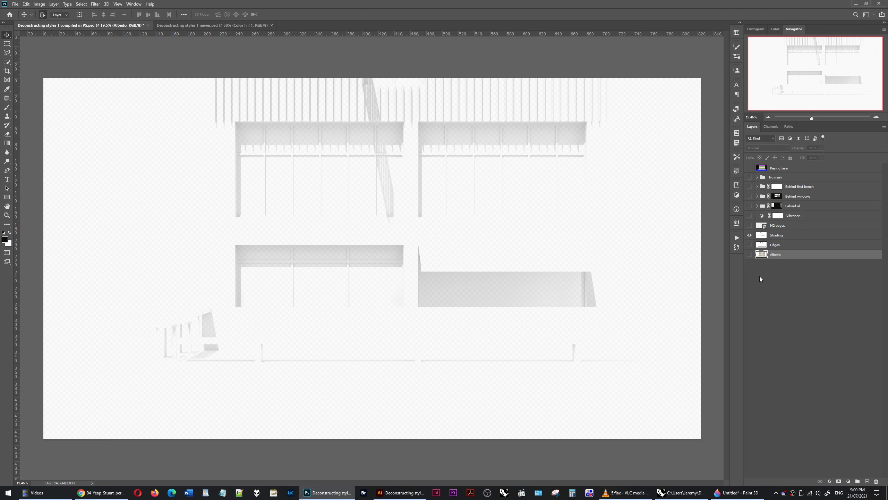
click(767, 237)
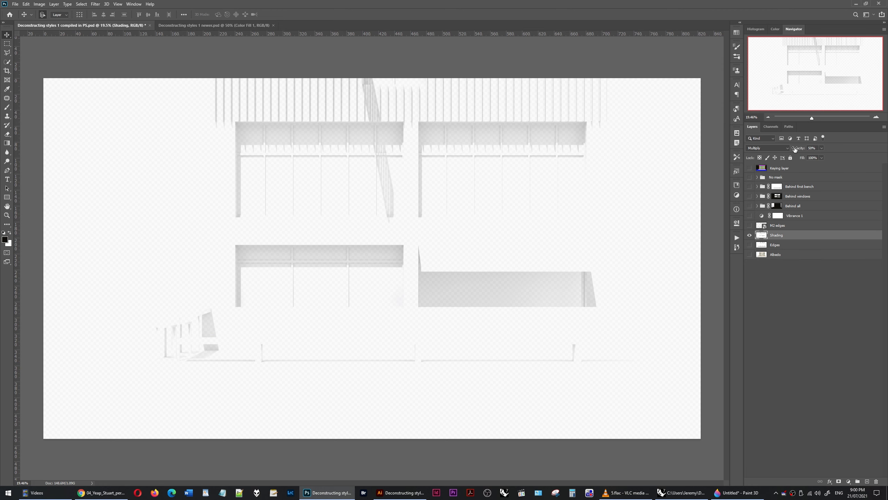
click(748, 235)
click(749, 225)
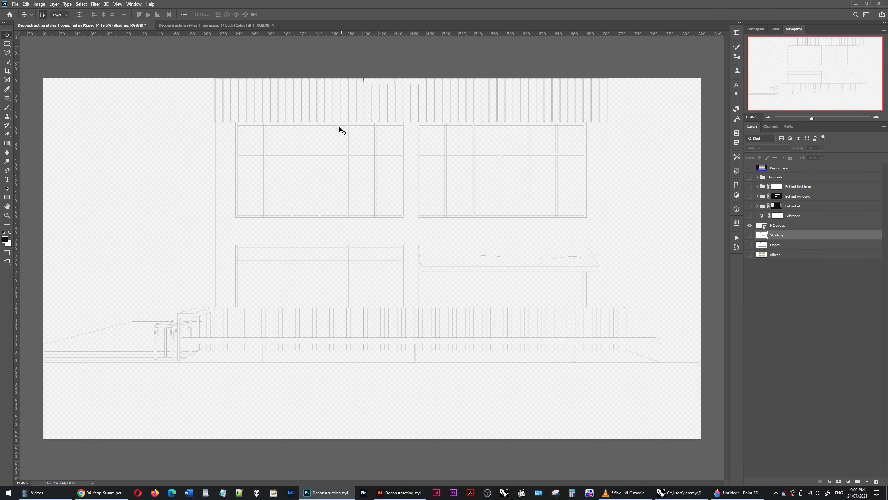
alt+click(749, 227)
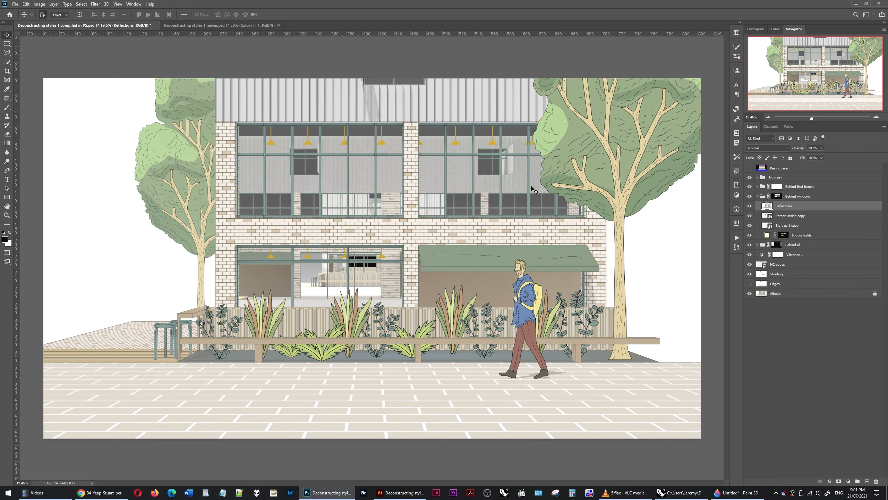
Step: Undo the Reflections layer's opacity change and check what the Behind first bench group and Keying layer contribute by toggling their visibility
key(ctrl+z)
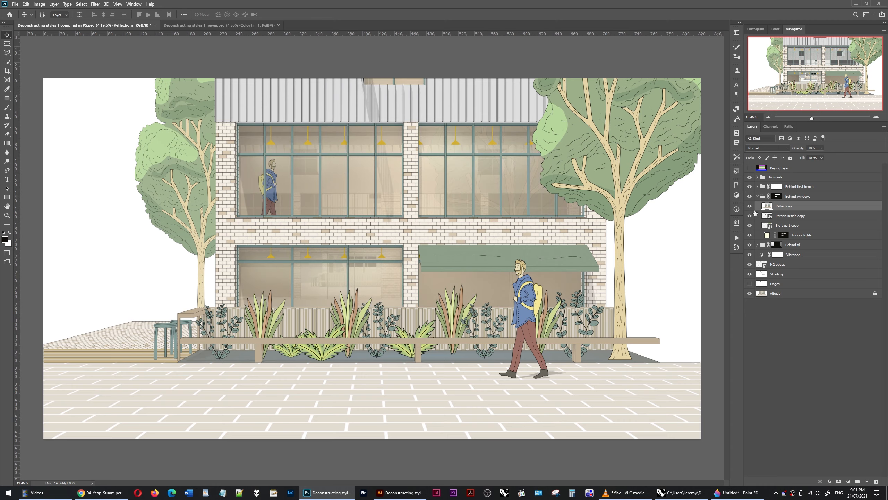
click(757, 196)
click(750, 187)
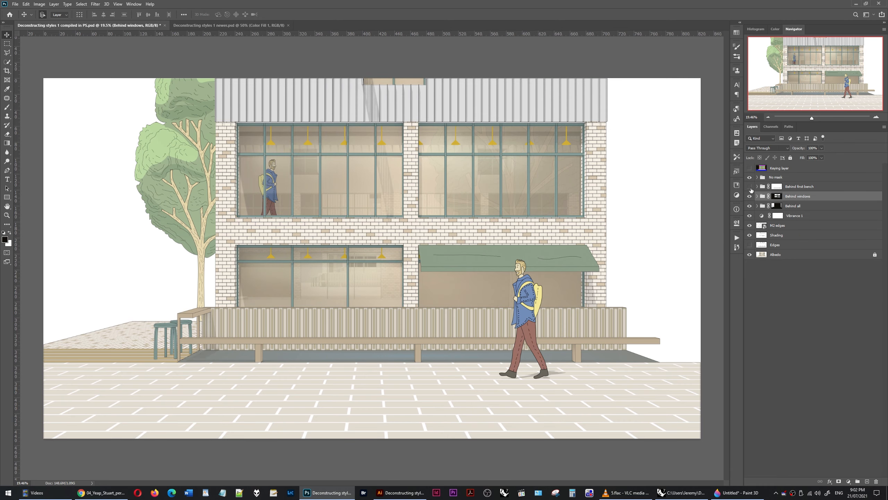
click(750, 186)
alt+click(750, 169)
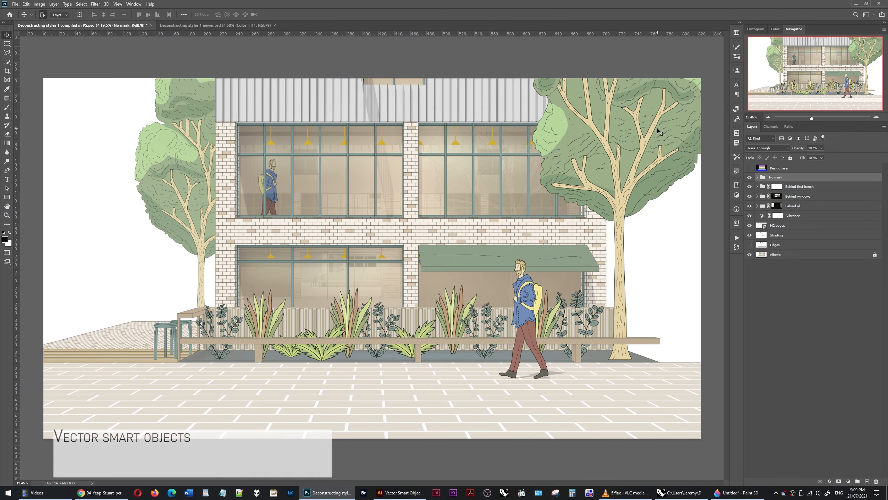
Step: Resample the composite image to a resolution of 600 pixels/inch
click(39, 4)
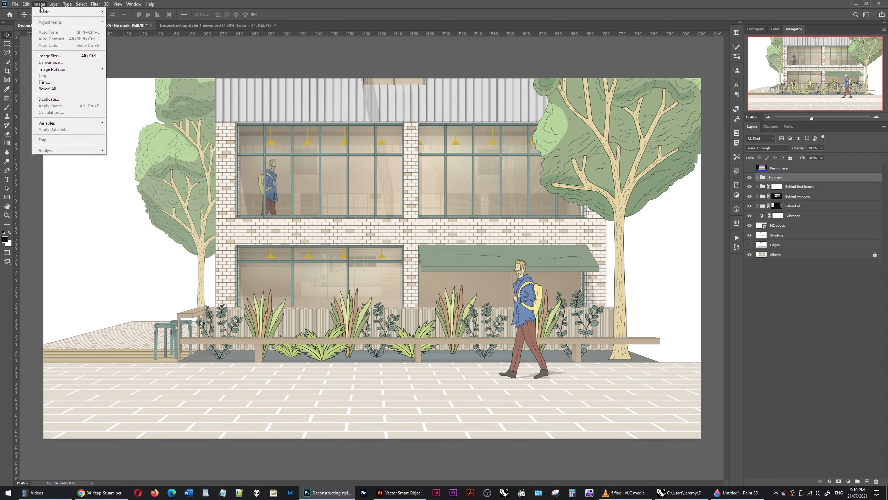
click(56, 63)
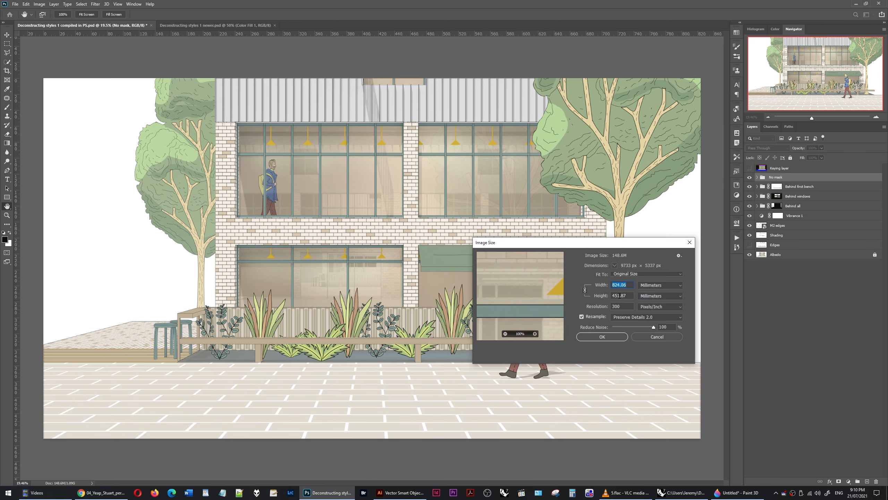
click(630, 306)
text(6)
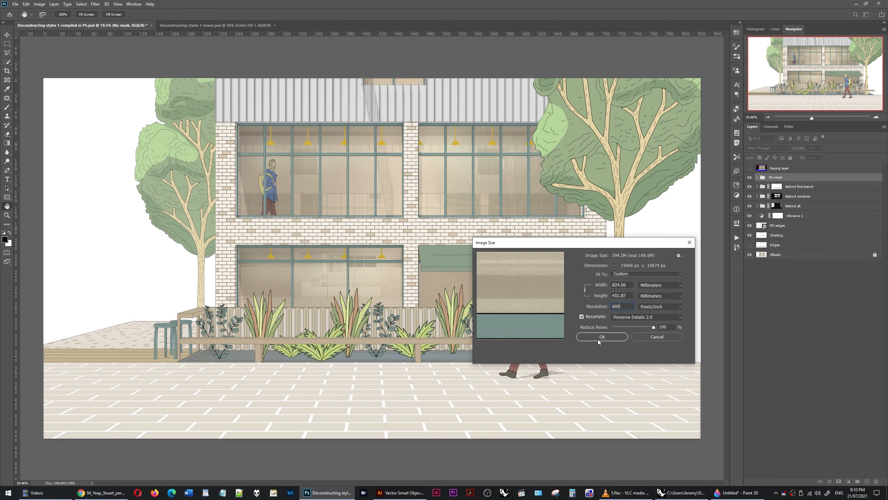
click(588, 335)
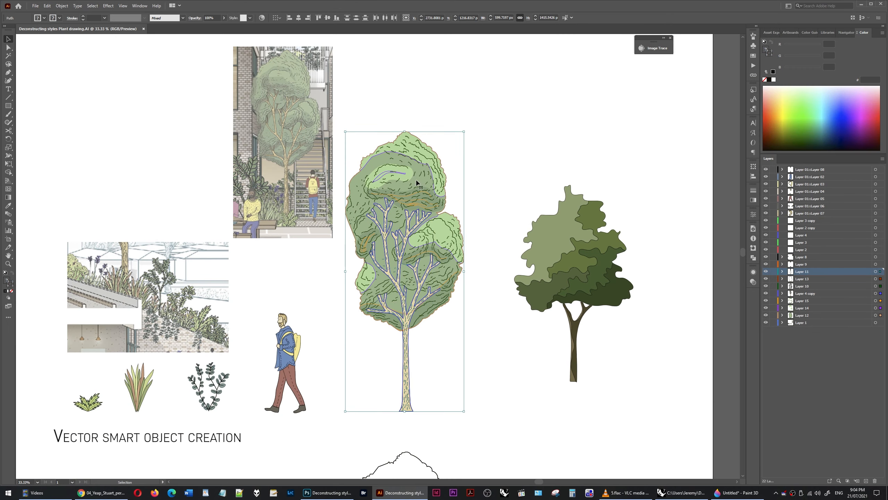
Step: Bring the selected green tree from the Illustrator plant drawing into the Photoshop composite as a vector smart object in front of the building
drag(410, 181, 374, 50)
click(332, 15)
drag(379, 202, 364, 165)
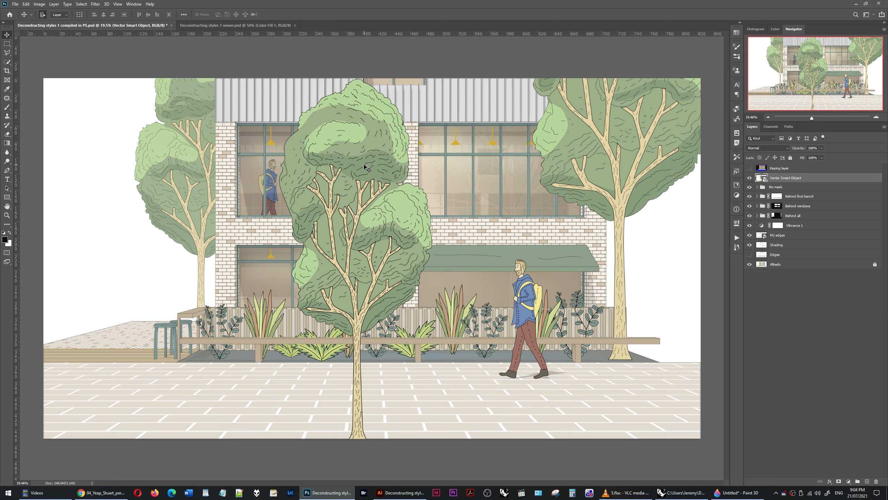
Step: Open the tree smart object's contents in Illustrator and select the entire tree artwork
double_click(762, 177)
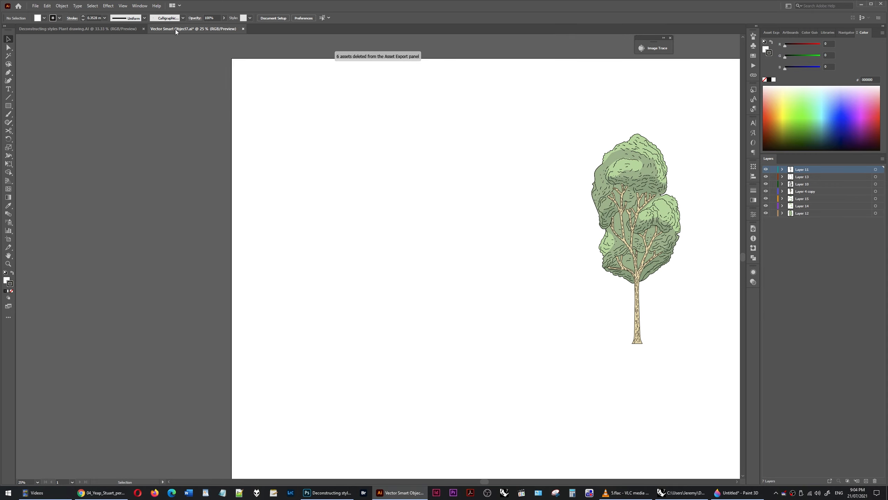
scroll(107, 206, down, 1)
scroll(465, 195, up, 4)
scroll(464, 195, down, 2)
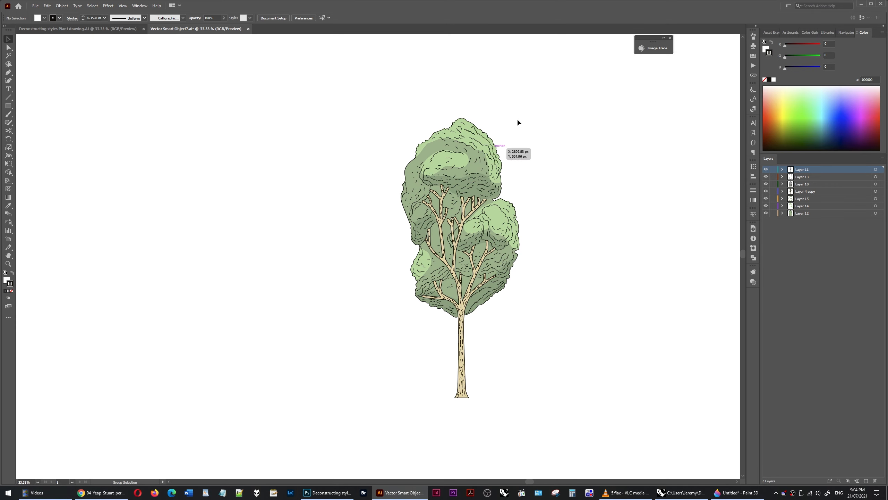
drag(554, 86, 337, 424)
key(ctrl+c)
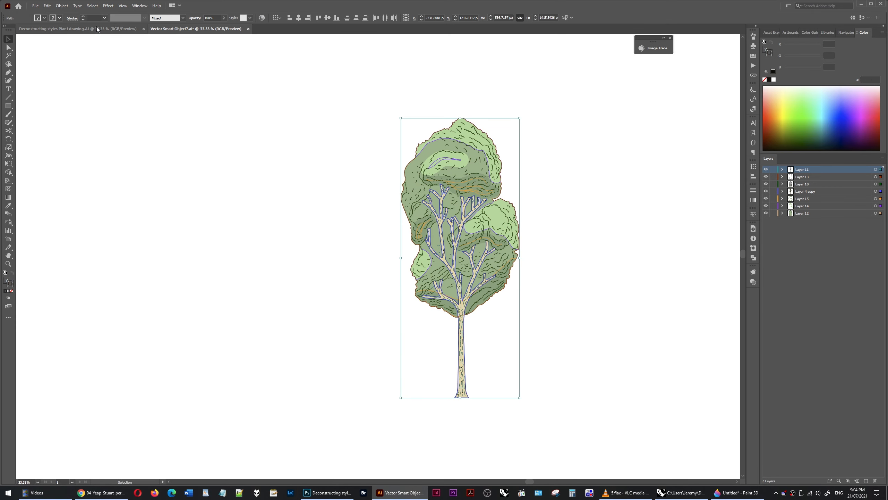
click(105, 29)
key(ctrl+v)
click(178, 29)
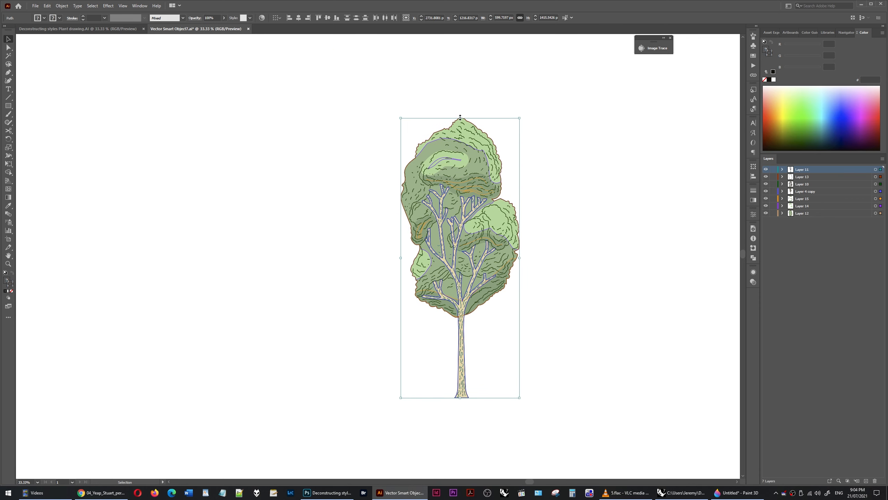
Step: Squash the tree to about 1014 px high, keeping its base in place, save its contents and return to Photoshop
drag(452, 187, 460, 197)
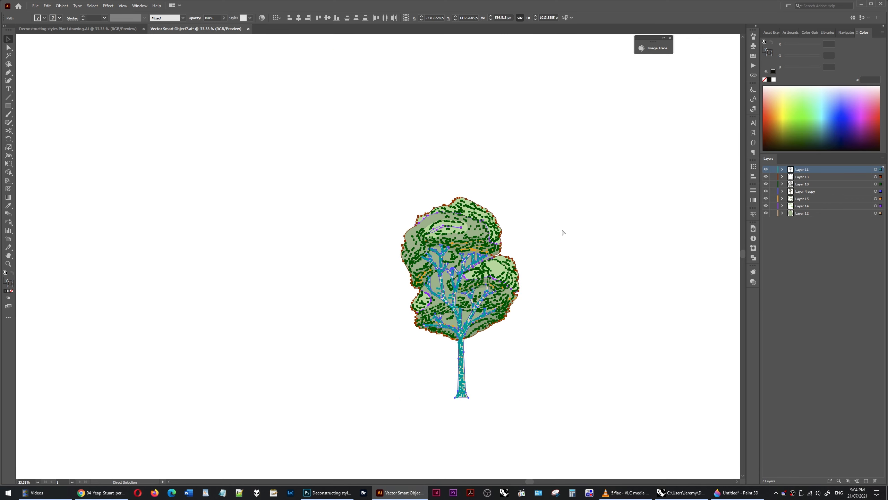
key(ctrl+s)
click(327, 492)
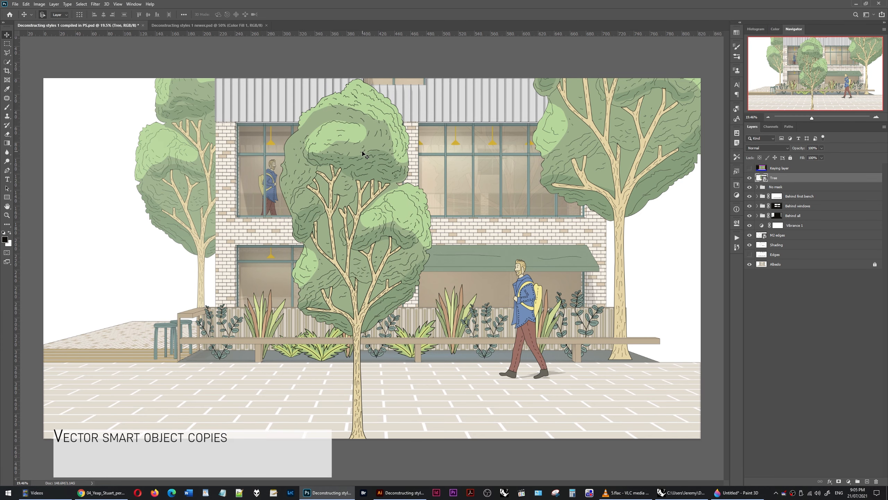
Step: Try an ordinary duplicate of the Tree smart object beside the original, open its contents for editing, and delete the duplicate
drag(363, 154, 506, 154)
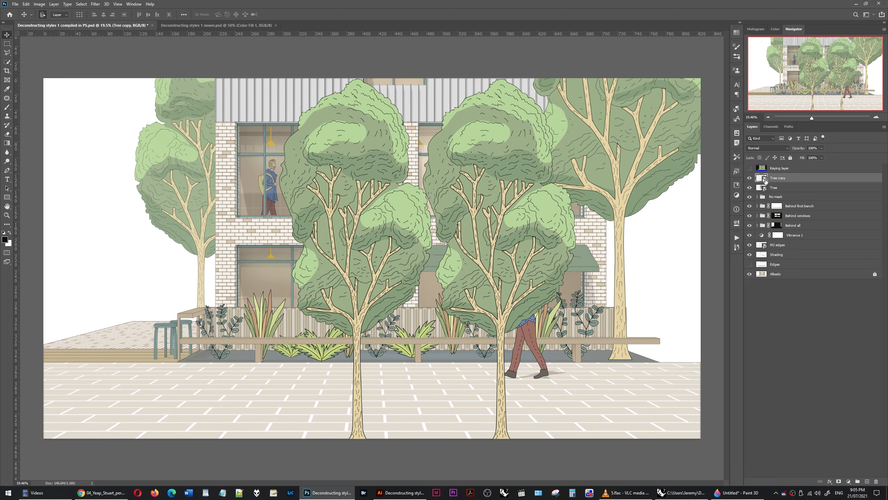
double_click(765, 178)
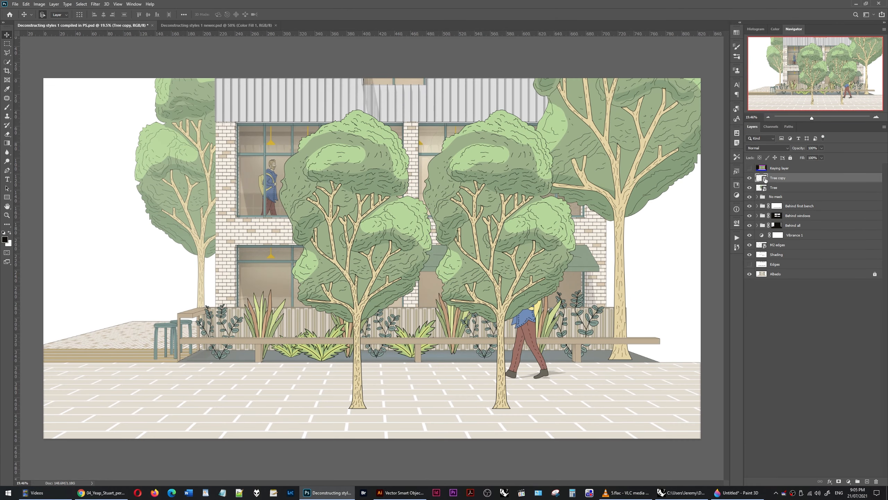
key(Delete)
Step: Create an independent copy of the Tree layer with New Smart Object via Copy and move it in front of the walking man
right_click(780, 182)
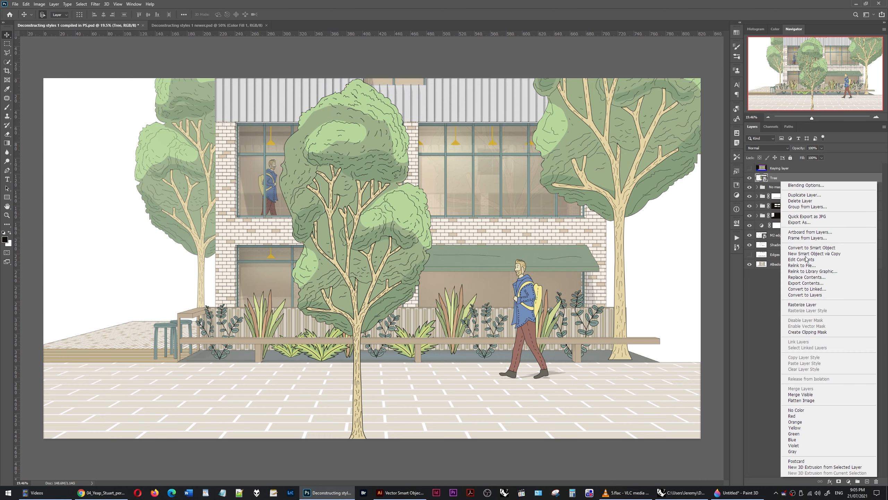
click(817, 257)
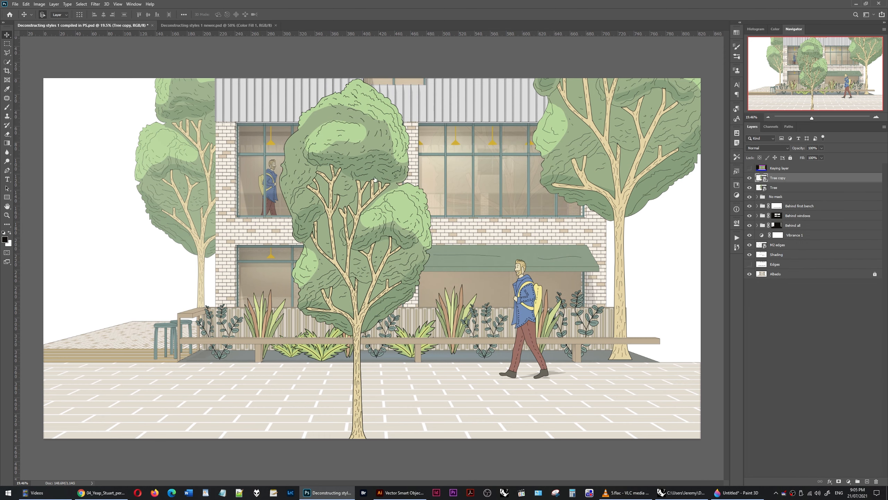
drag(359, 165, 506, 161)
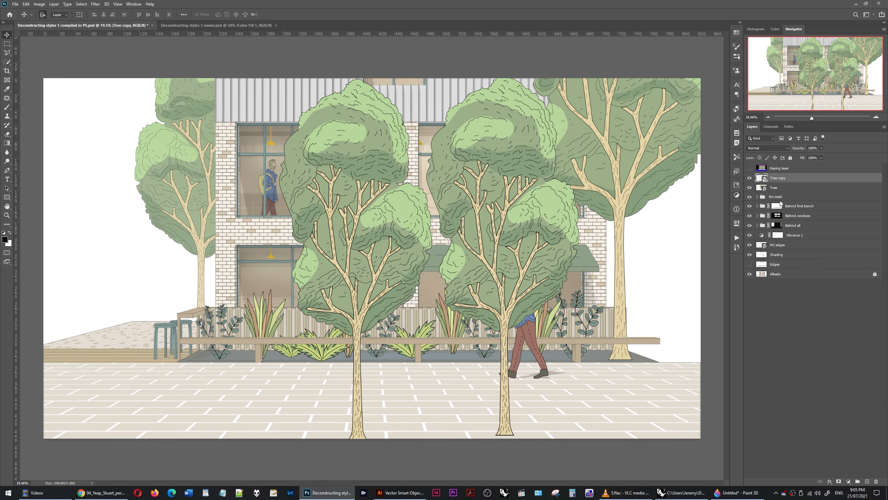
Step: Open the Tree copy's contents in Illustrator, squash the tree to about 1117 px high with its base in place, and return to Photoshop
double_click(763, 178)
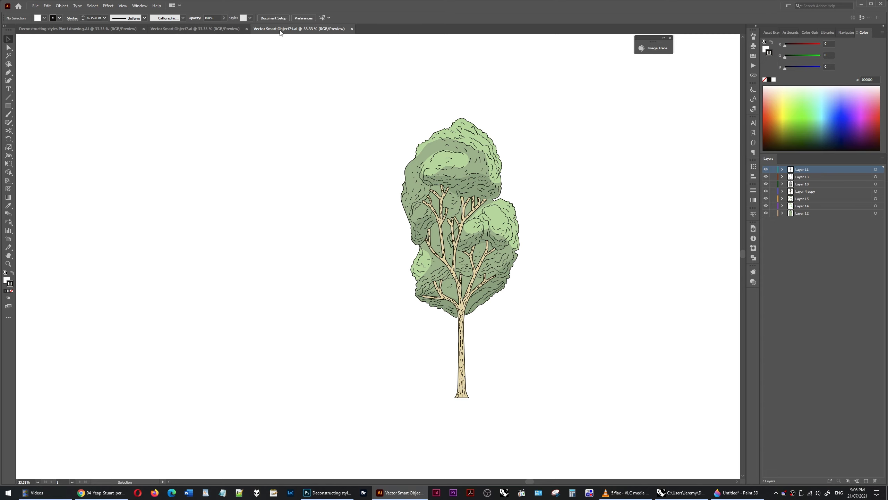
key(ctrl+a)
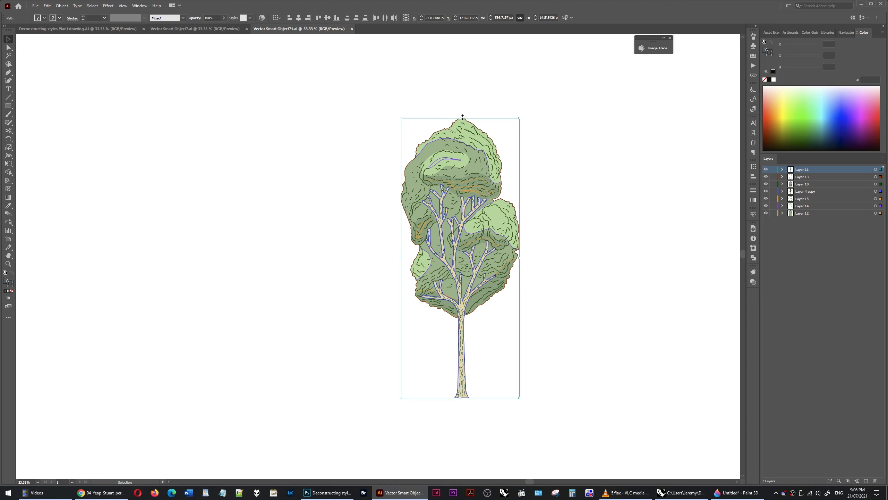
drag(461, 171, 461, 176)
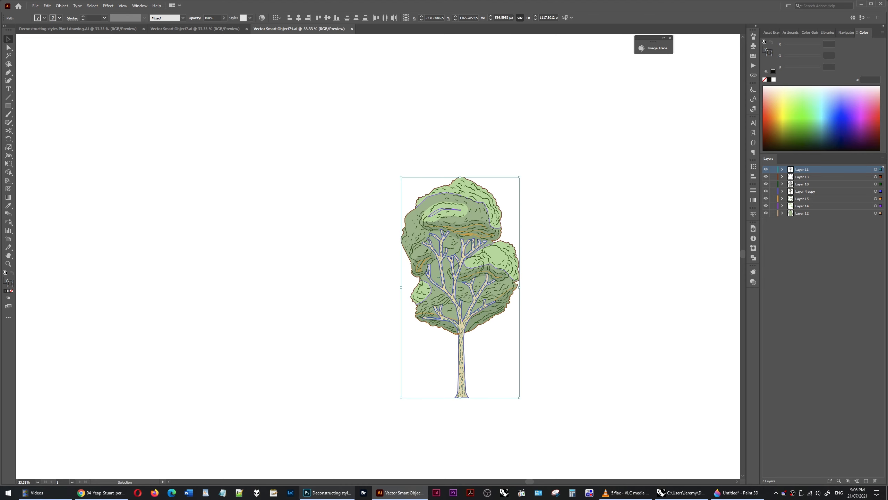
click(326, 493)
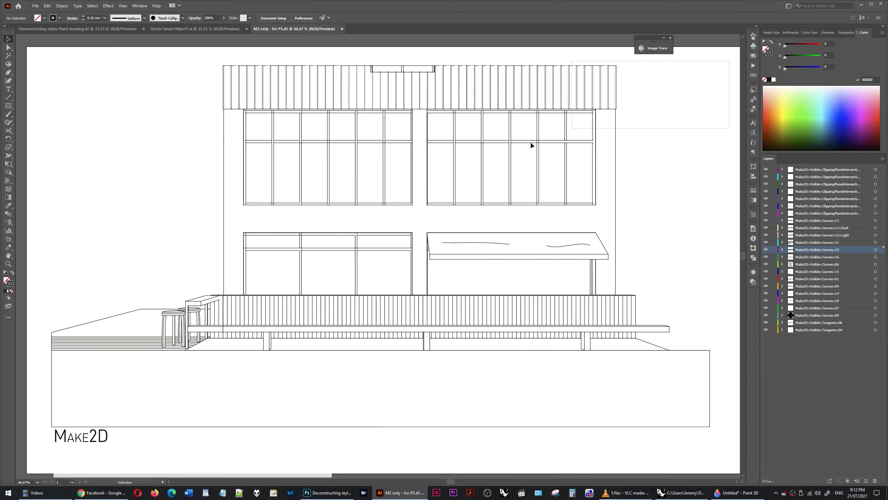
Step: Bring the Make2D linework from Illustrator into the Photoshop composite as a smart object and align its bench end corner with the coloured bench
click(142, 344)
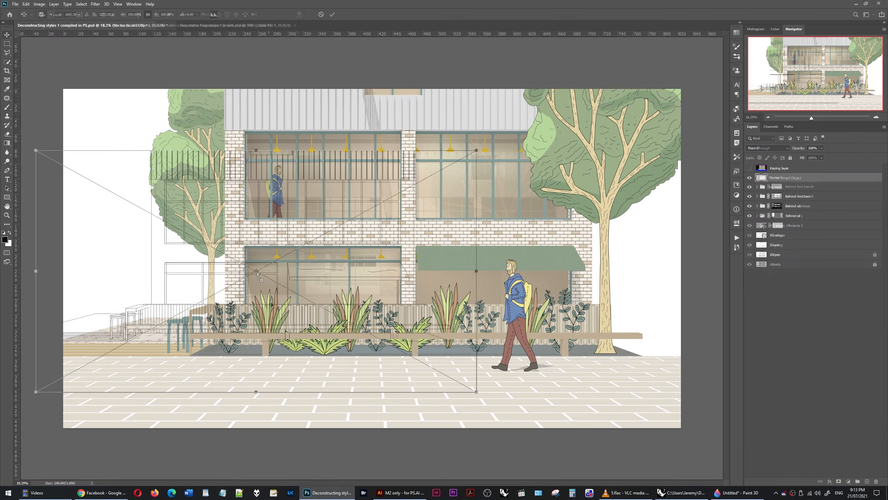
drag(257, 273, 461, 282)
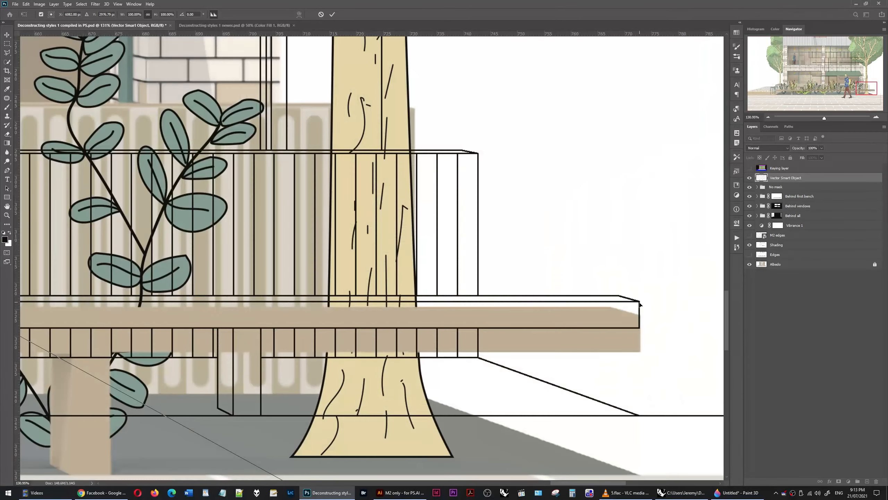
drag(639, 326, 642, 318)
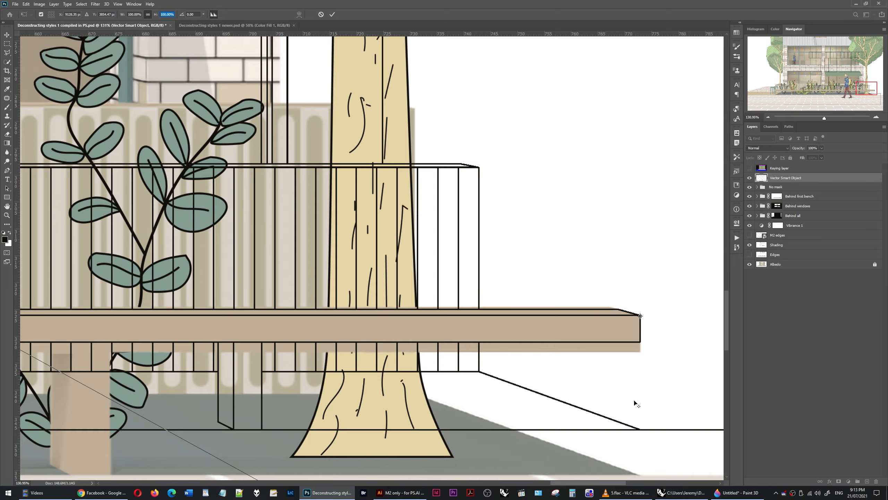
Step: Scale the placed linework uniformly to 140% about the bench end corner and commit the transform
key(Up)
key(Up)
key(Up)
key(Up)
key(Up)
key(Up)
key(Up)
key(Up)
key(Up)
key(Up)
key(Up)
key(Up)
key(Up)
key(Up)
key(Up)
key(Up)
key(Up)
key(Up)
key(Up)
key(Up)
key(ctrl+0)
key(Up)
key(Up)
key(Up)
key(Up)
key(Up)
key(Up)
key(Up)
key(Up)
key(Up)
key(Up)
key(Up)
key(Up)
key(Up)
key(Up)
key(Up)
key(Up)
key(Up)
key(Up)
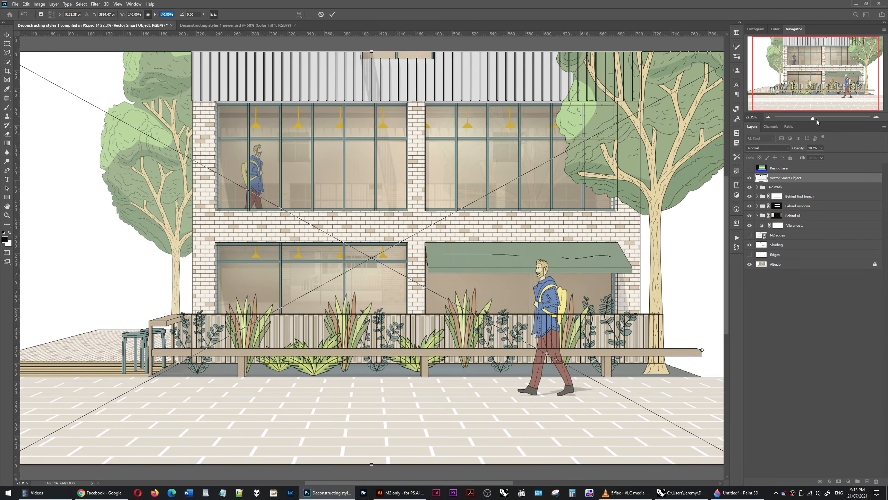
scroll(87, 304, up, 13)
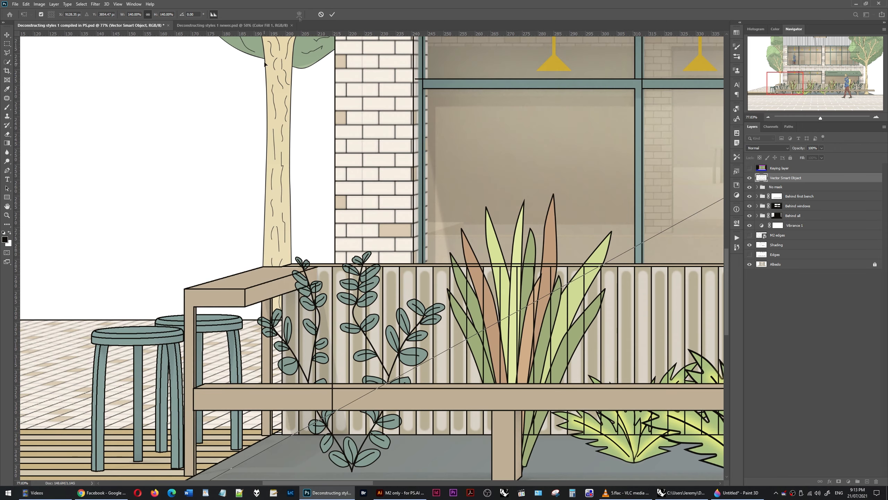
click(331, 15)
Step: Move the linework's Vector Smart Object layer down the stack, directly beneath the Vibrance 1 adjustment
scroll(130, 339, down, 4)
scroll(130, 339, down, 9)
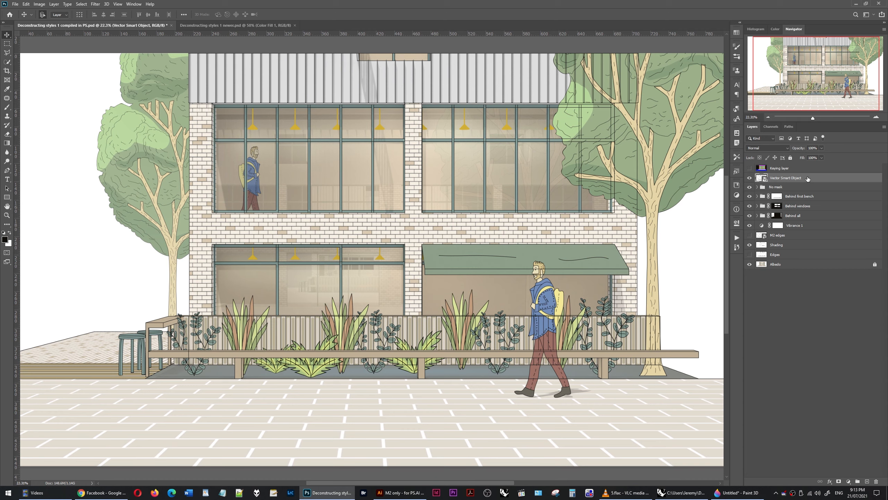
drag(807, 179, 804, 230)
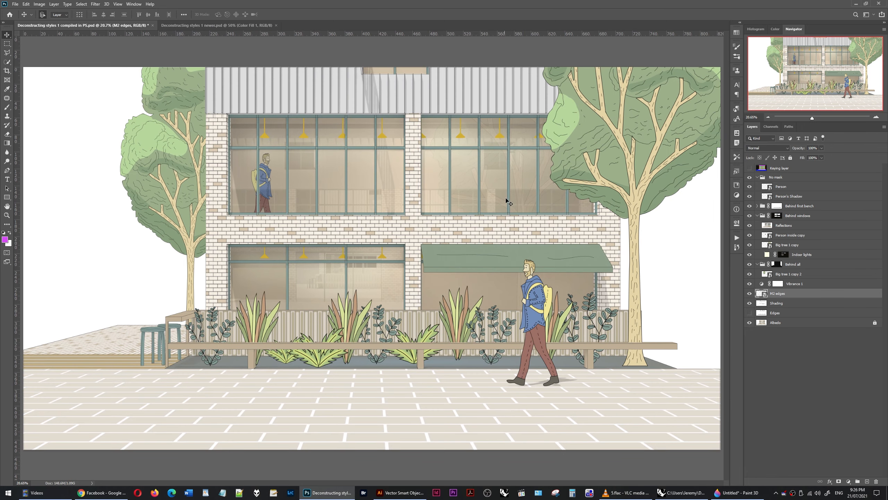
Step: Open the contents of the M2 edges smart object for editing in Illustrator
double_click(763, 295)
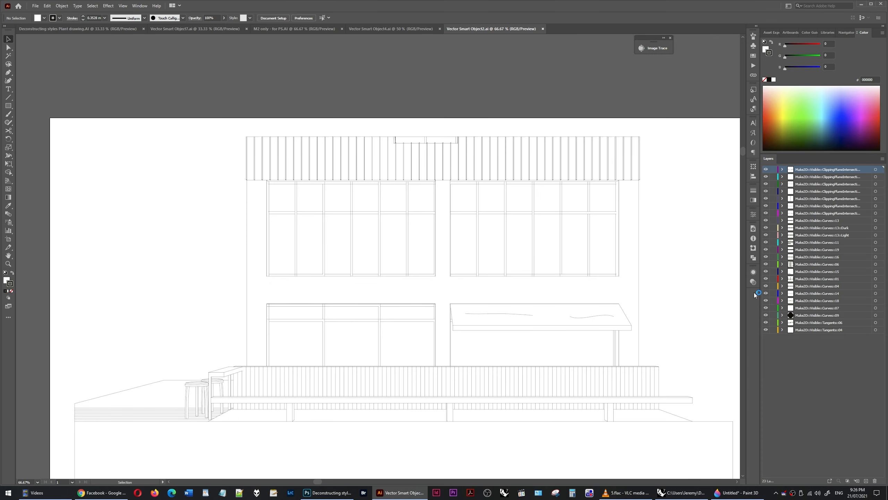
scroll(200, 210, down, 1)
scroll(417, 358, up, 1)
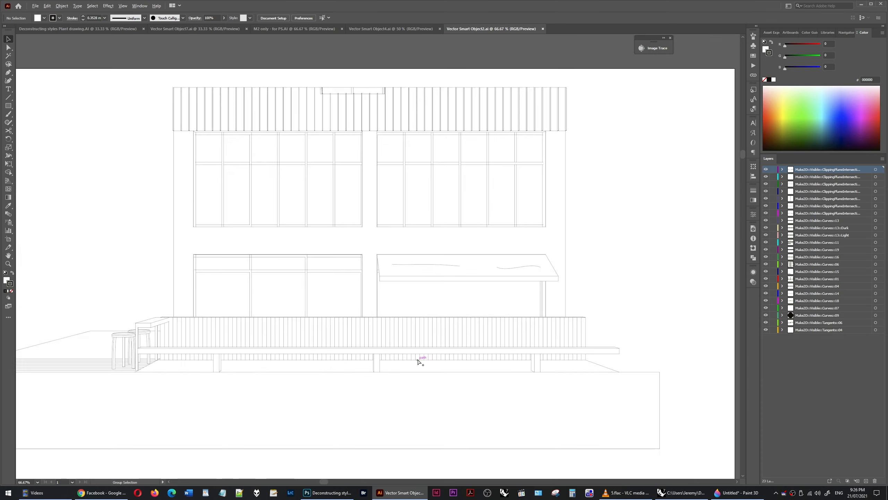
Step: Set the stroke weight of all lines on the roof cladding's layer to 0.06 mm and return to the roof in Photoshop
click(488, 102)
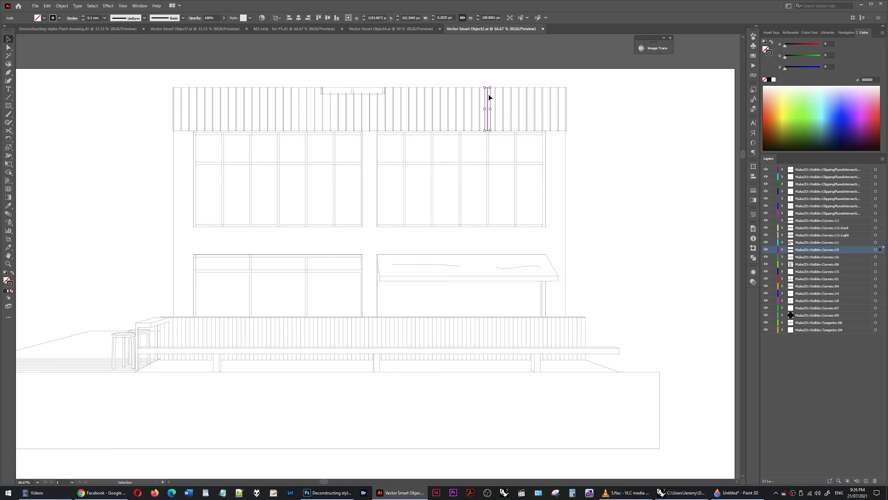
click(875, 250)
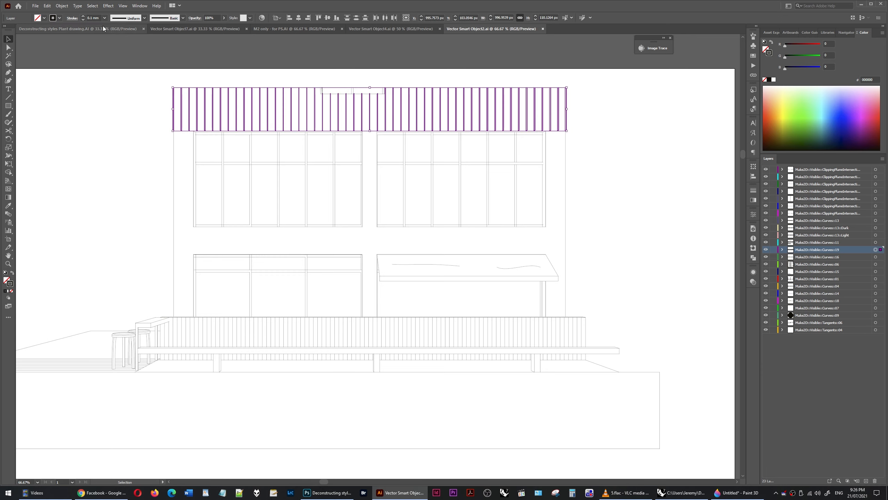
click(91, 18)
key(BackSpace)
key(BackSpace)
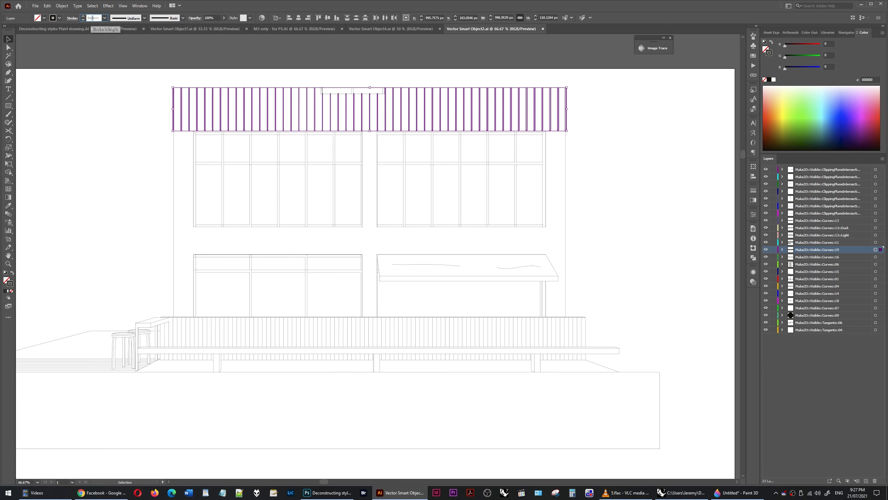
text(.06)
key(Return)
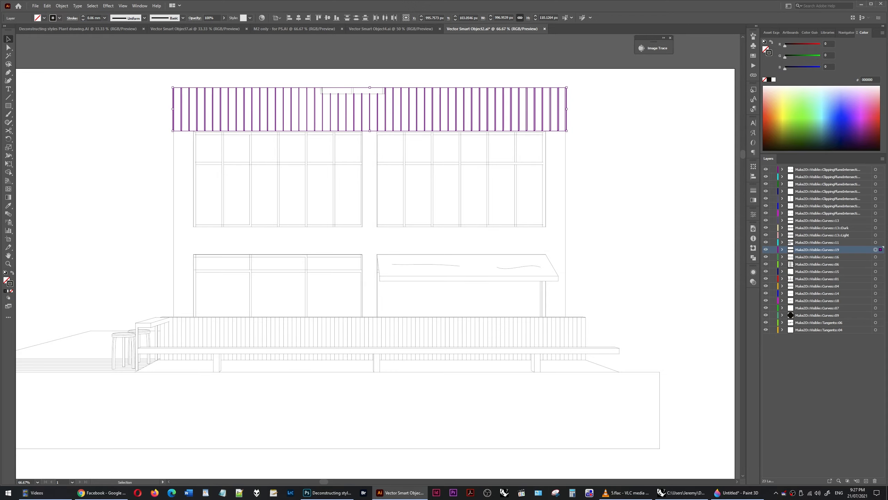
key(alt+Tab)
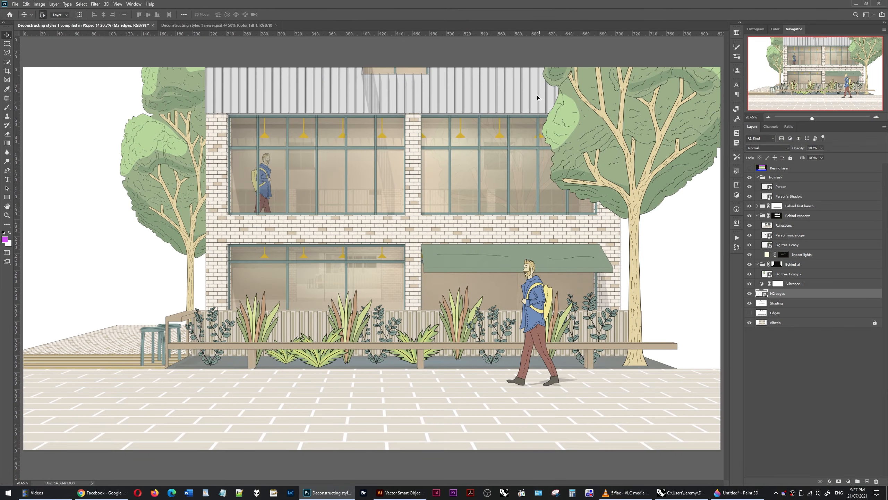
scroll(497, 77, up, 4)
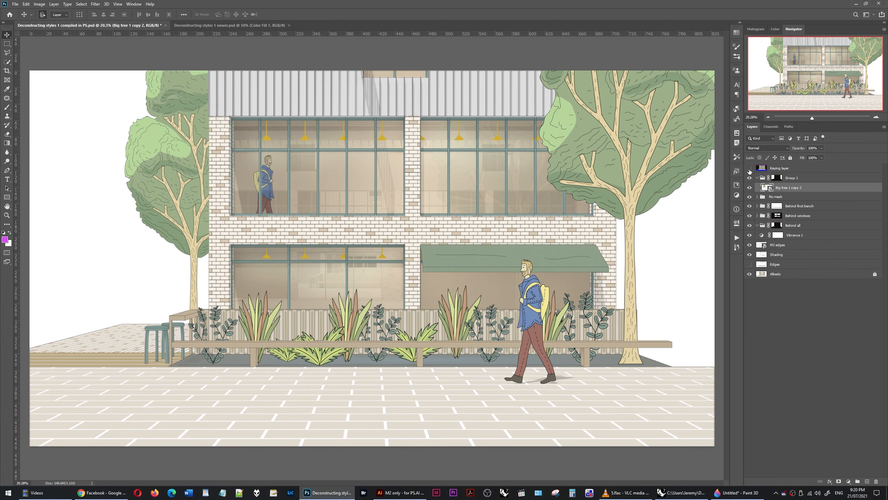
Step: Show only the Keying layer, select its magenta areas with Color Range, and draw a rectangular marquee around the roof
alt+click(749, 169)
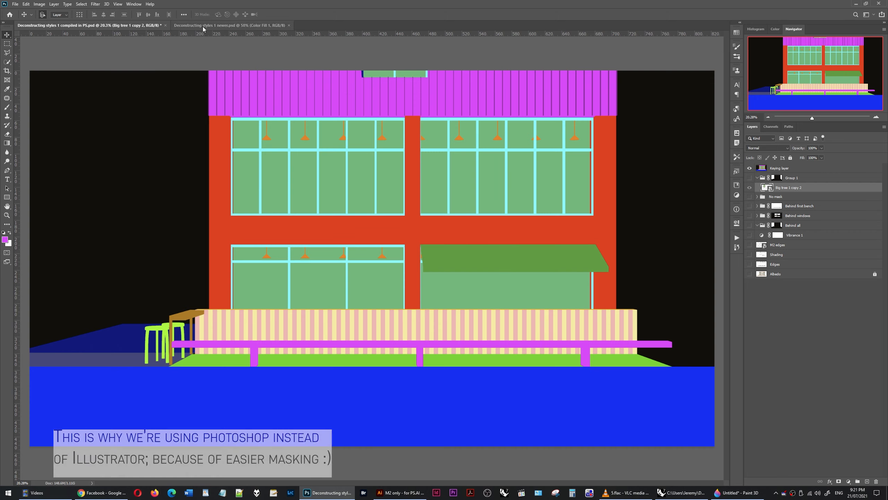
key(alt+s)
key(c)
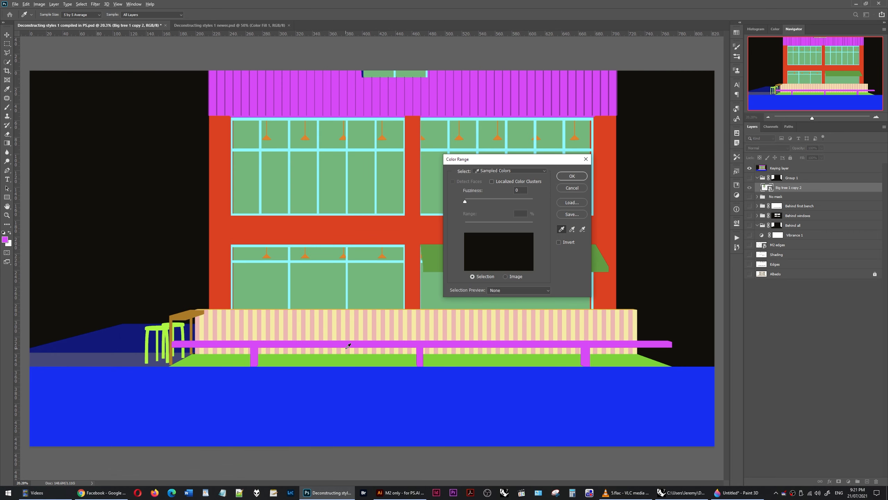
click(486, 235)
click(560, 177)
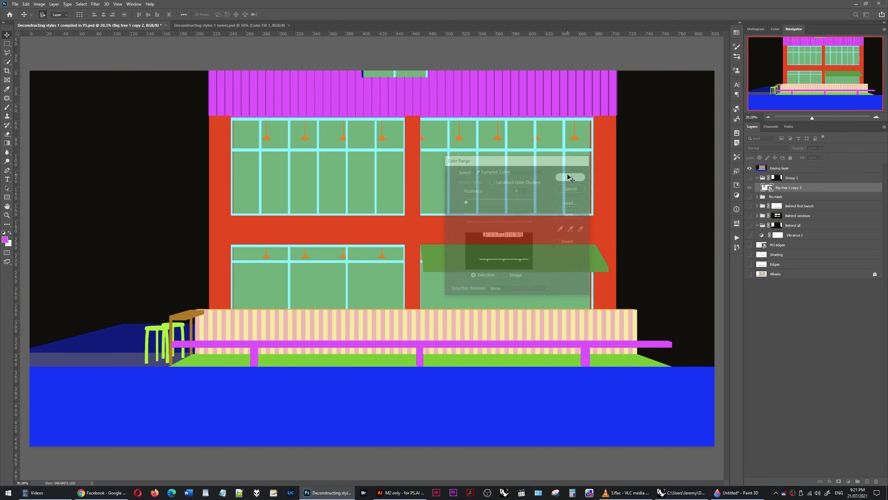
key(m)
drag(171, 71, 684, 138)
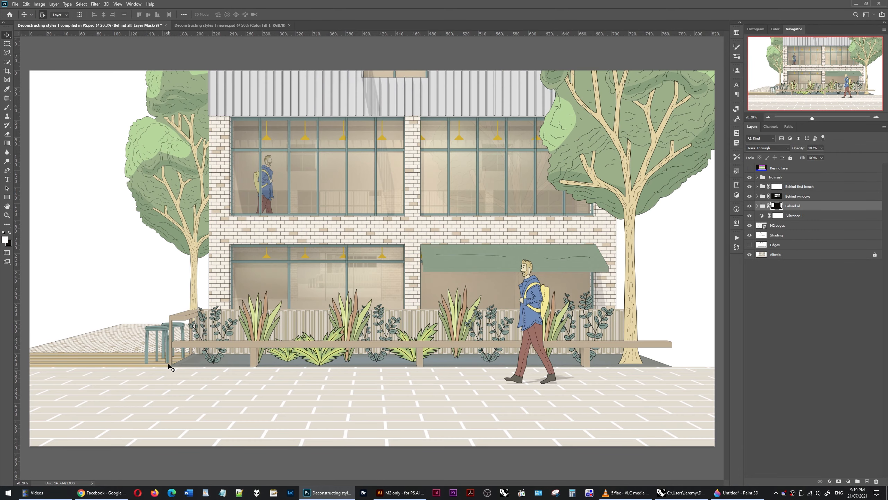
Step: Show only the Keying layer and select its black background areas with Color Range at fuzziness 0
alt+click(750, 168)
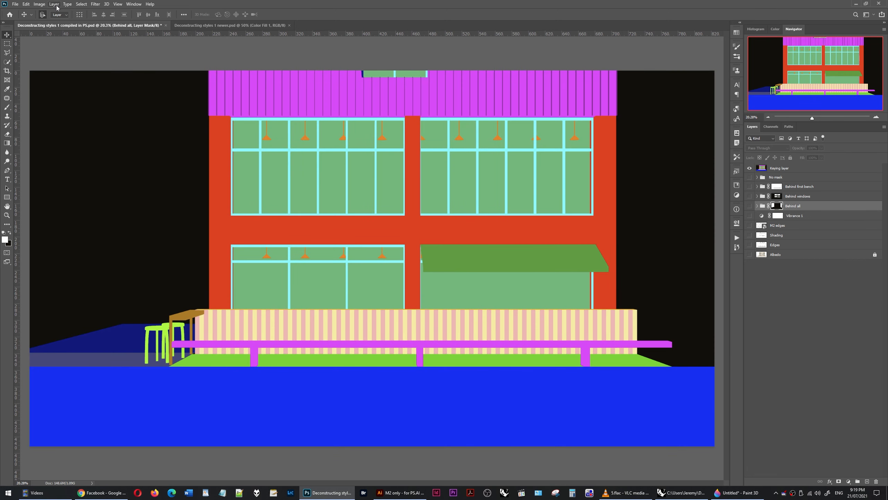
click(81, 4)
click(94, 71)
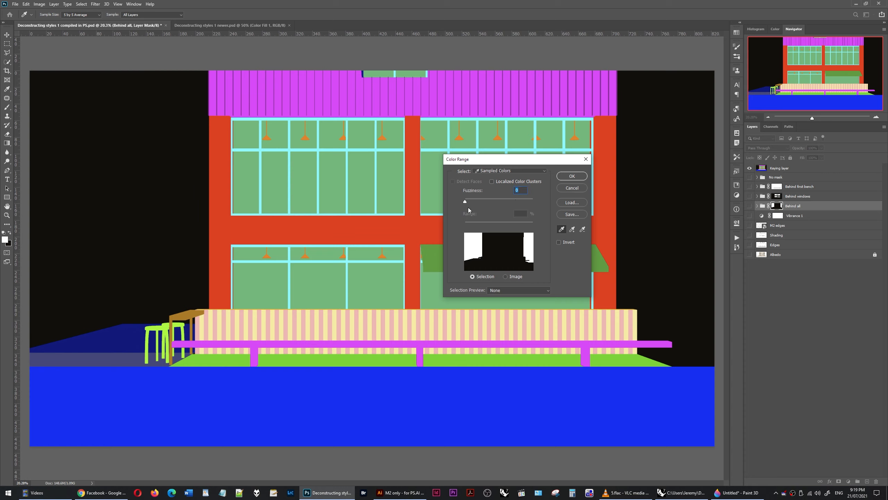
click(582, 179)
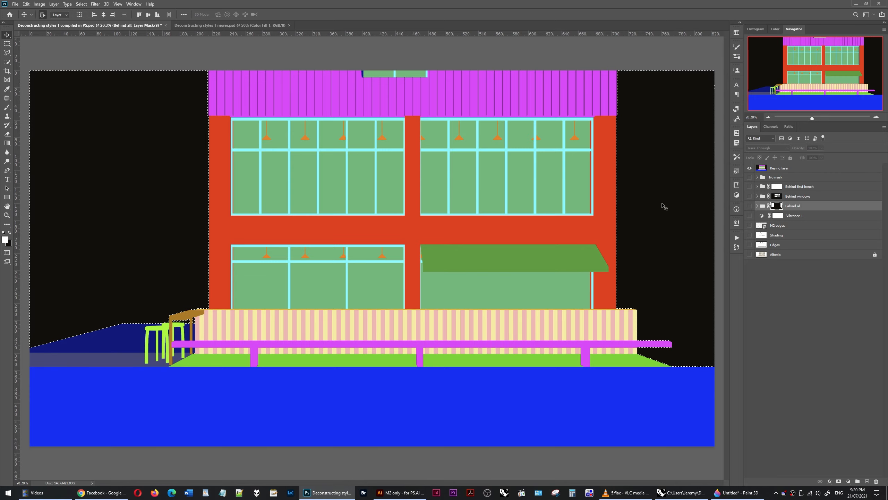
Step: Restore the other layers' visibility and create a new group above No mask, masked by the background selection
alt+click(749, 167)
click(778, 177)
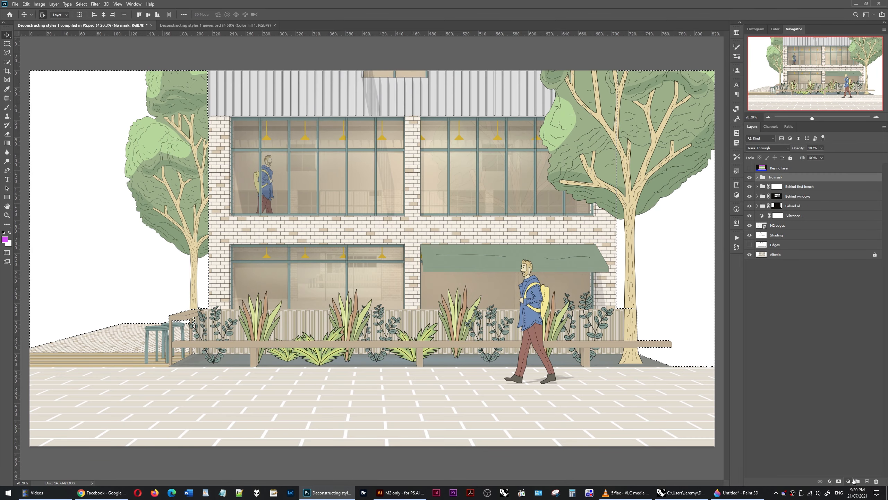
key(ctrl+g)
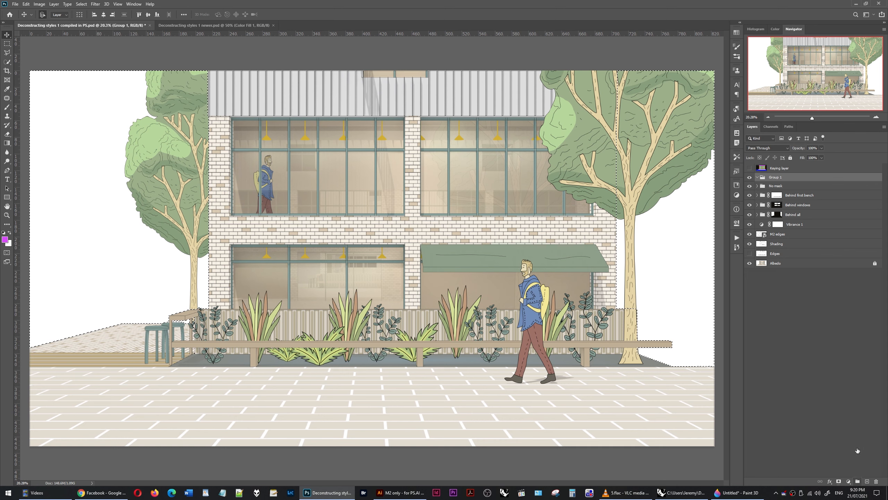
click(838, 481)
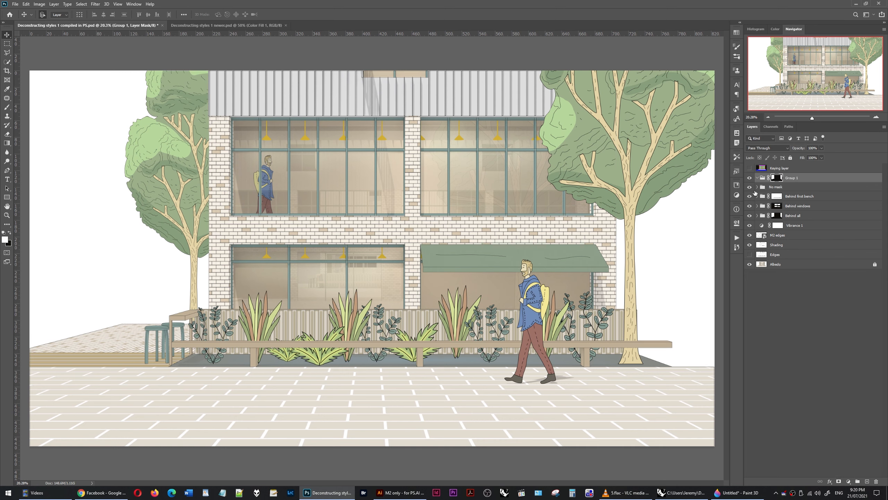
Step: Move the big tree layer from the Behind all group into the new masked group and shift the tree slightly with Free Transform
click(757, 215)
drag(789, 226, 790, 179)
key(ctrl+t)
mouse_move(177, 132)
mouse_down()
mouse_move(153, 161)
mouse_move(172, 147)
mouse_up()
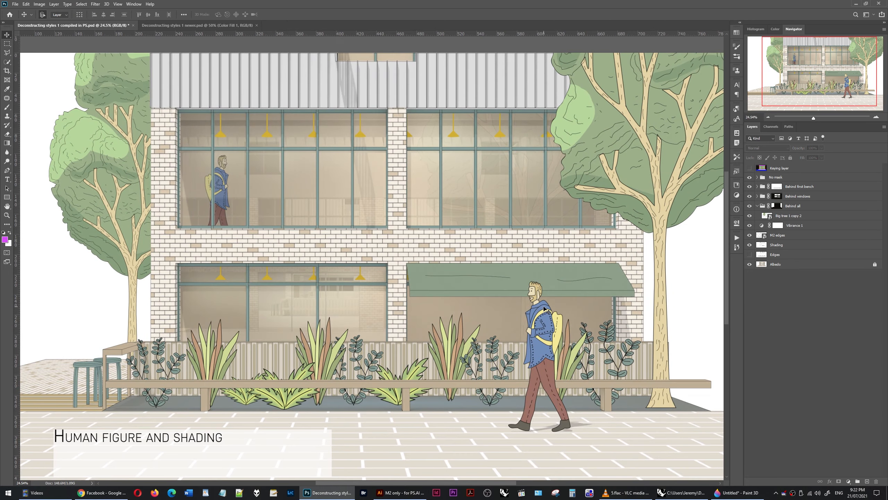
Step: Examine the walking man's Person and Person's Shadow layers in the No mask group
click(544, 308)
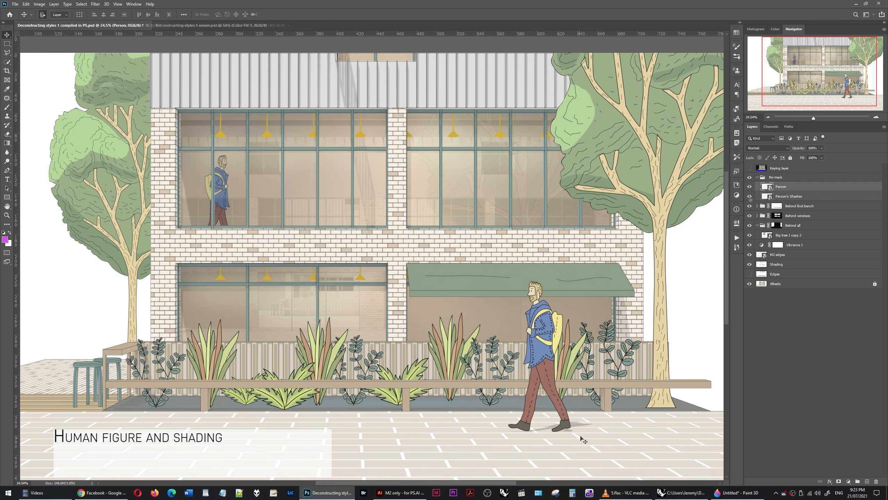
click(784, 196)
click(781, 188)
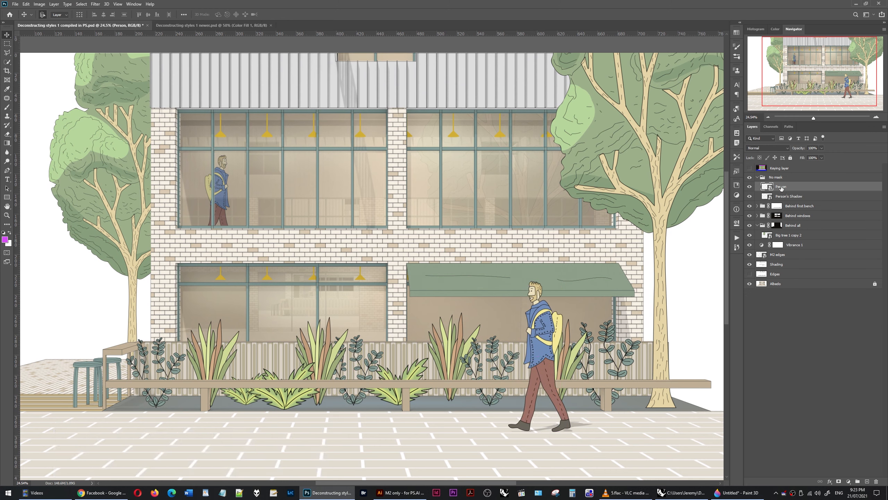
click(773, 197)
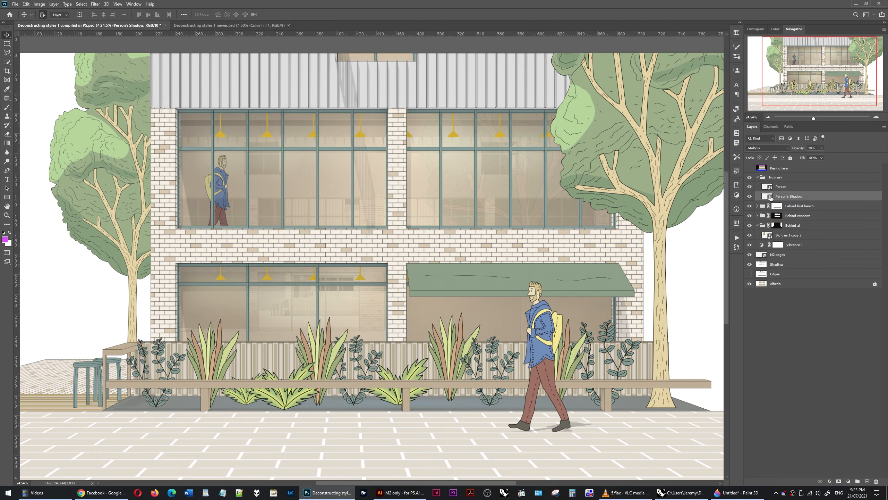
Step: Open the Person's Shadow contents in Illustrator, select the black silhouette for inspection, and return to Photoshop
double_click(771, 197)
click(303, 196)
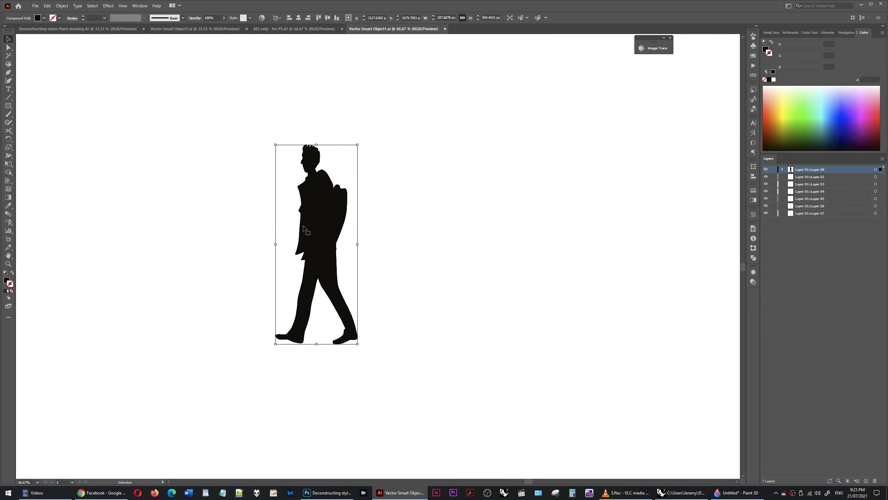
key(alt+Tab)
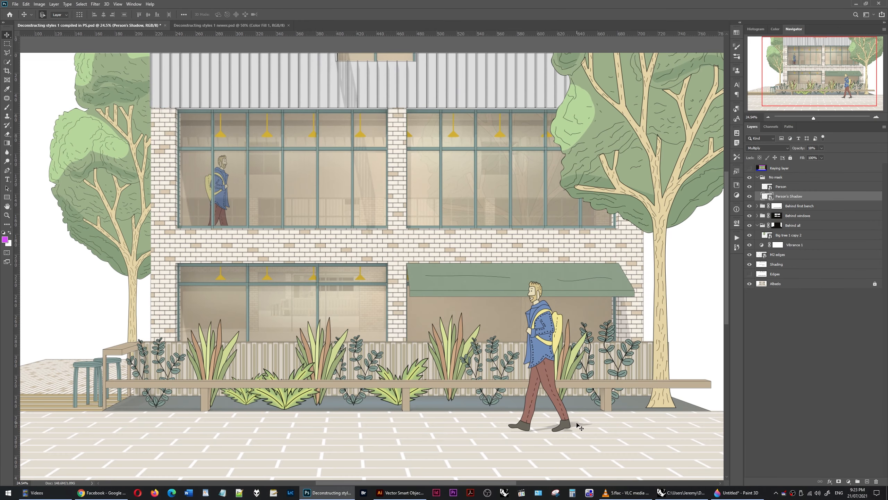
Step: Show the Person's Shadow layer's transform box to examine its distortion, and switch to Illustrator
key(ctrl+t)
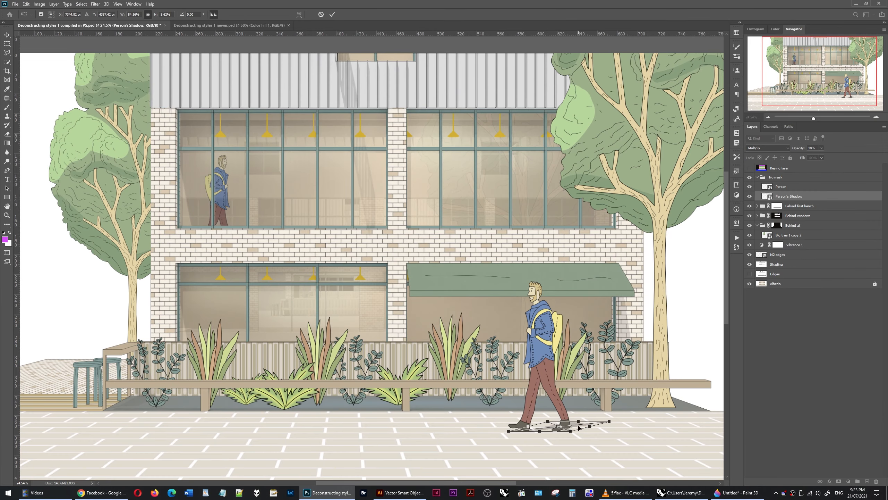
click(402, 492)
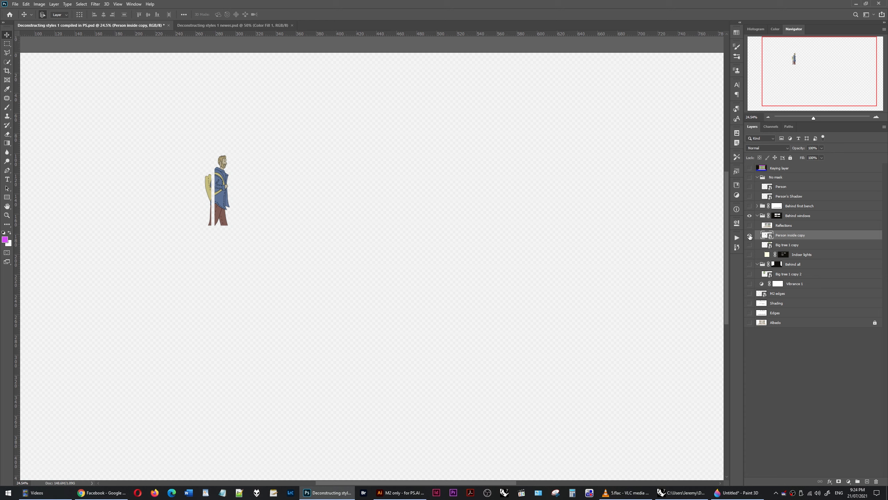
Step: Open the Person inside copy contents in Illustrator, inspect the whole figure's colours in Recolor Artwork with Global Adjust, and return to Photoshop
double_click(771, 237)
drag(531, 220, 361, 448)
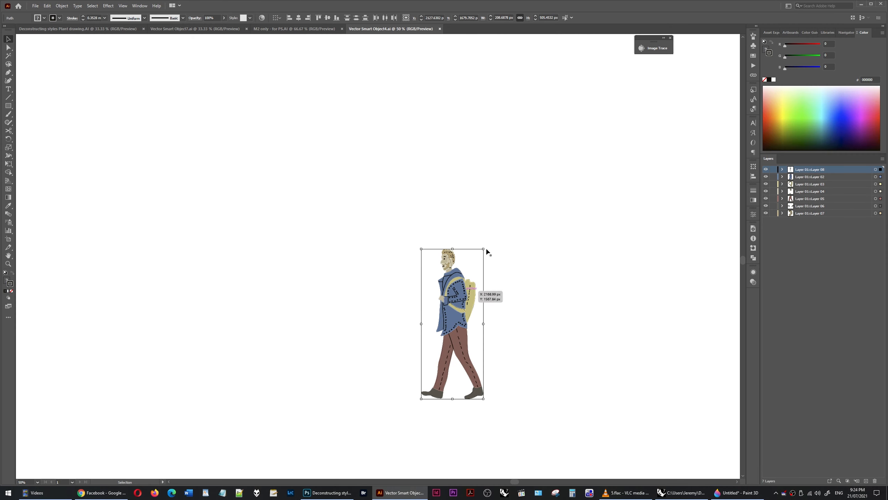
key(ctrl+shift+r)
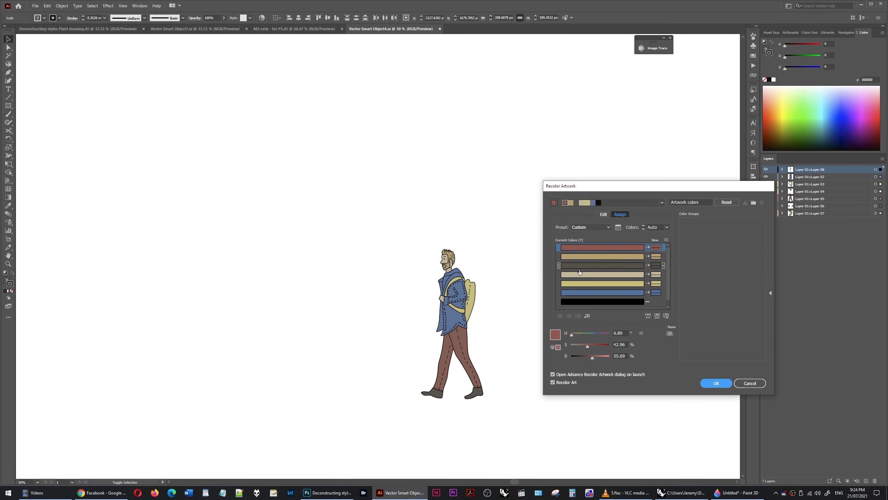
click(641, 333)
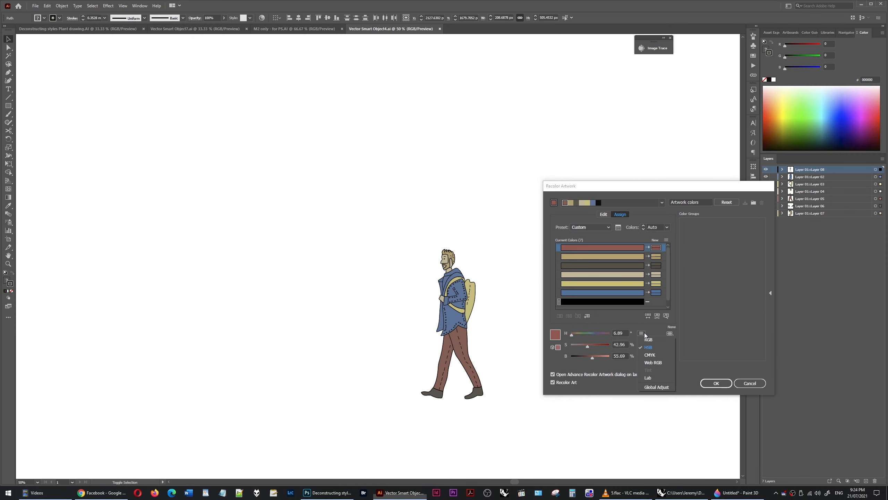
click(649, 388)
click(716, 382)
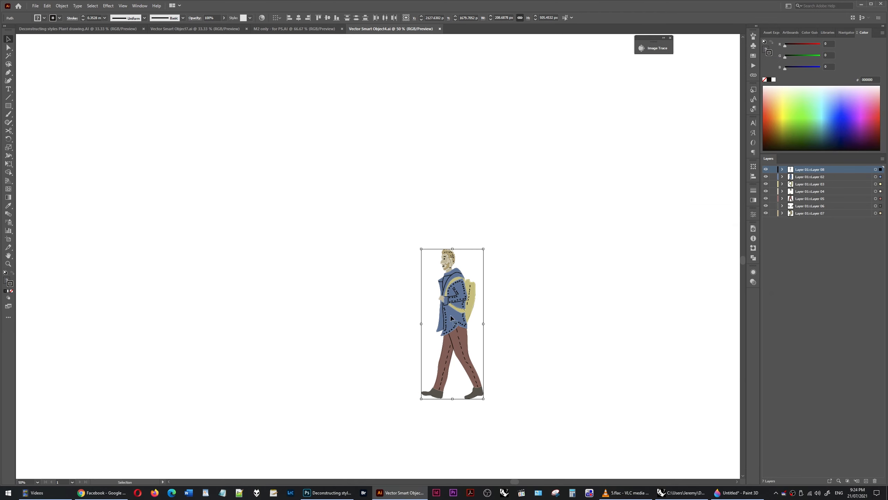
click(327, 492)
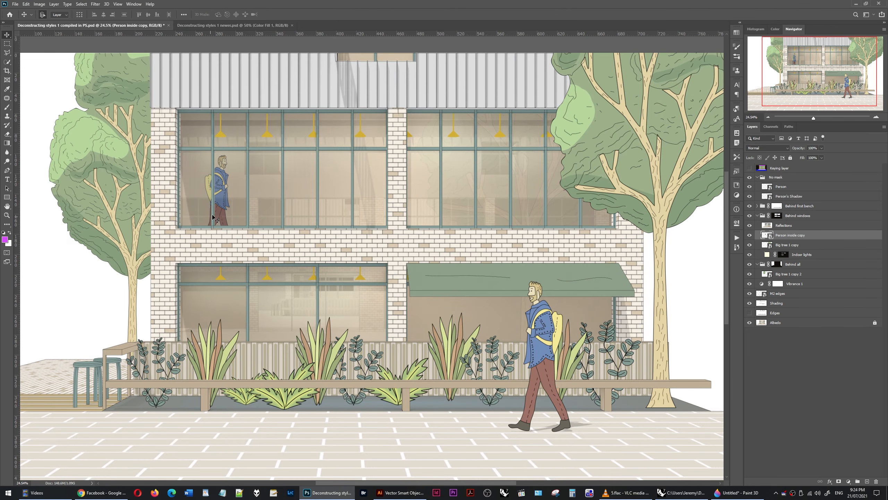
Step: View the Behind windows group's mask and the Reflections layer each in isolation, restoring the full composite after each
alt+click(776, 216)
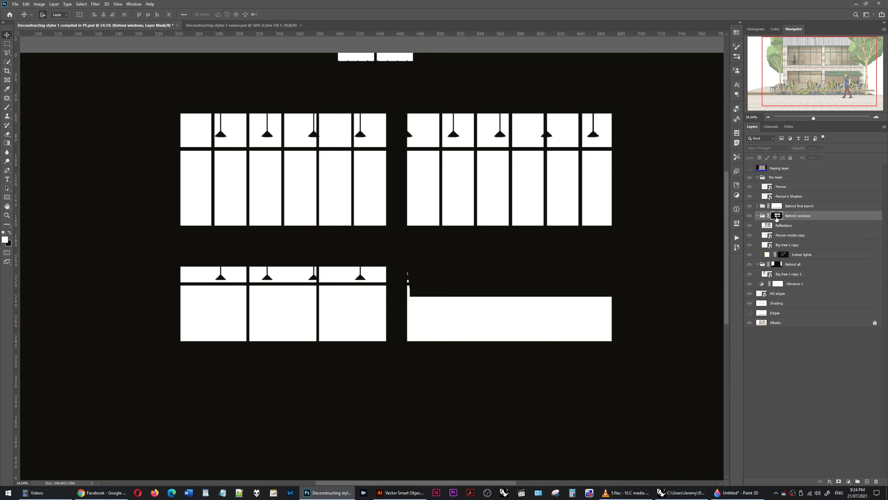
alt+click(776, 216)
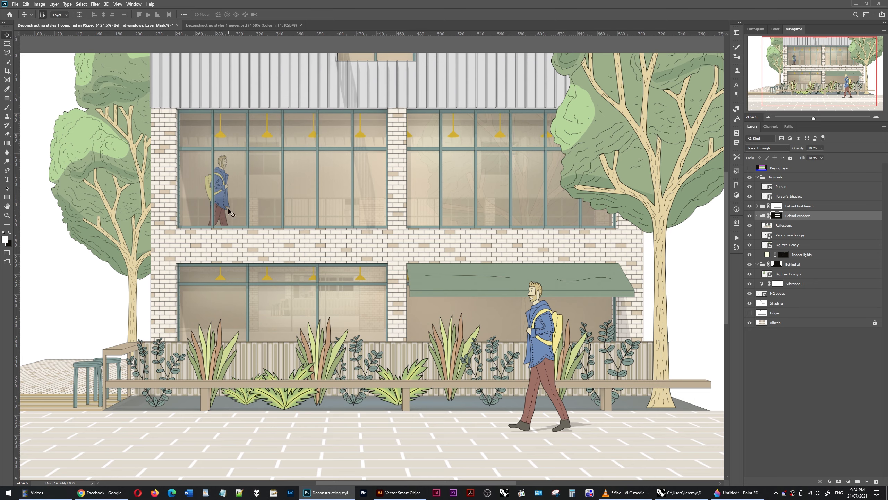
click(757, 225)
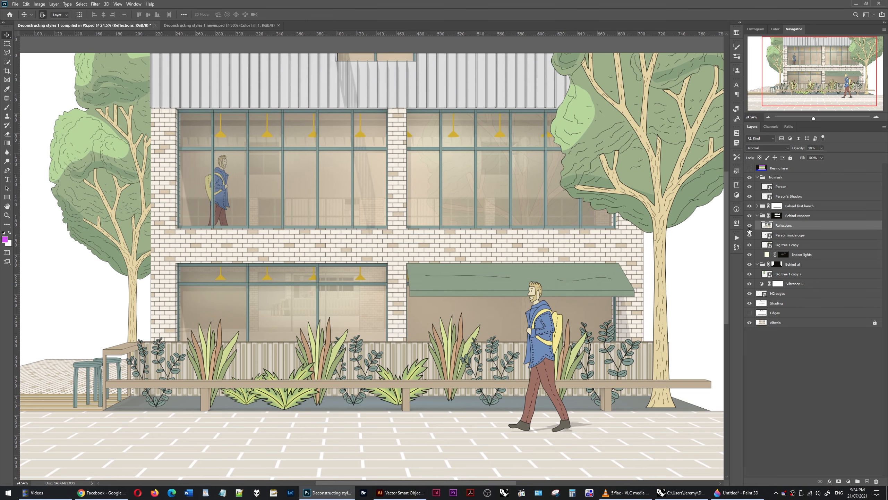
alt+click(749, 226)
alt+click(749, 225)
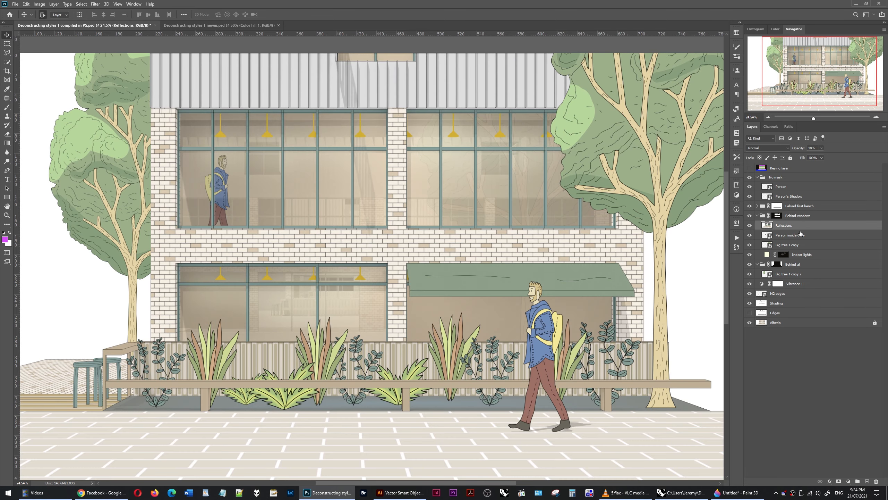